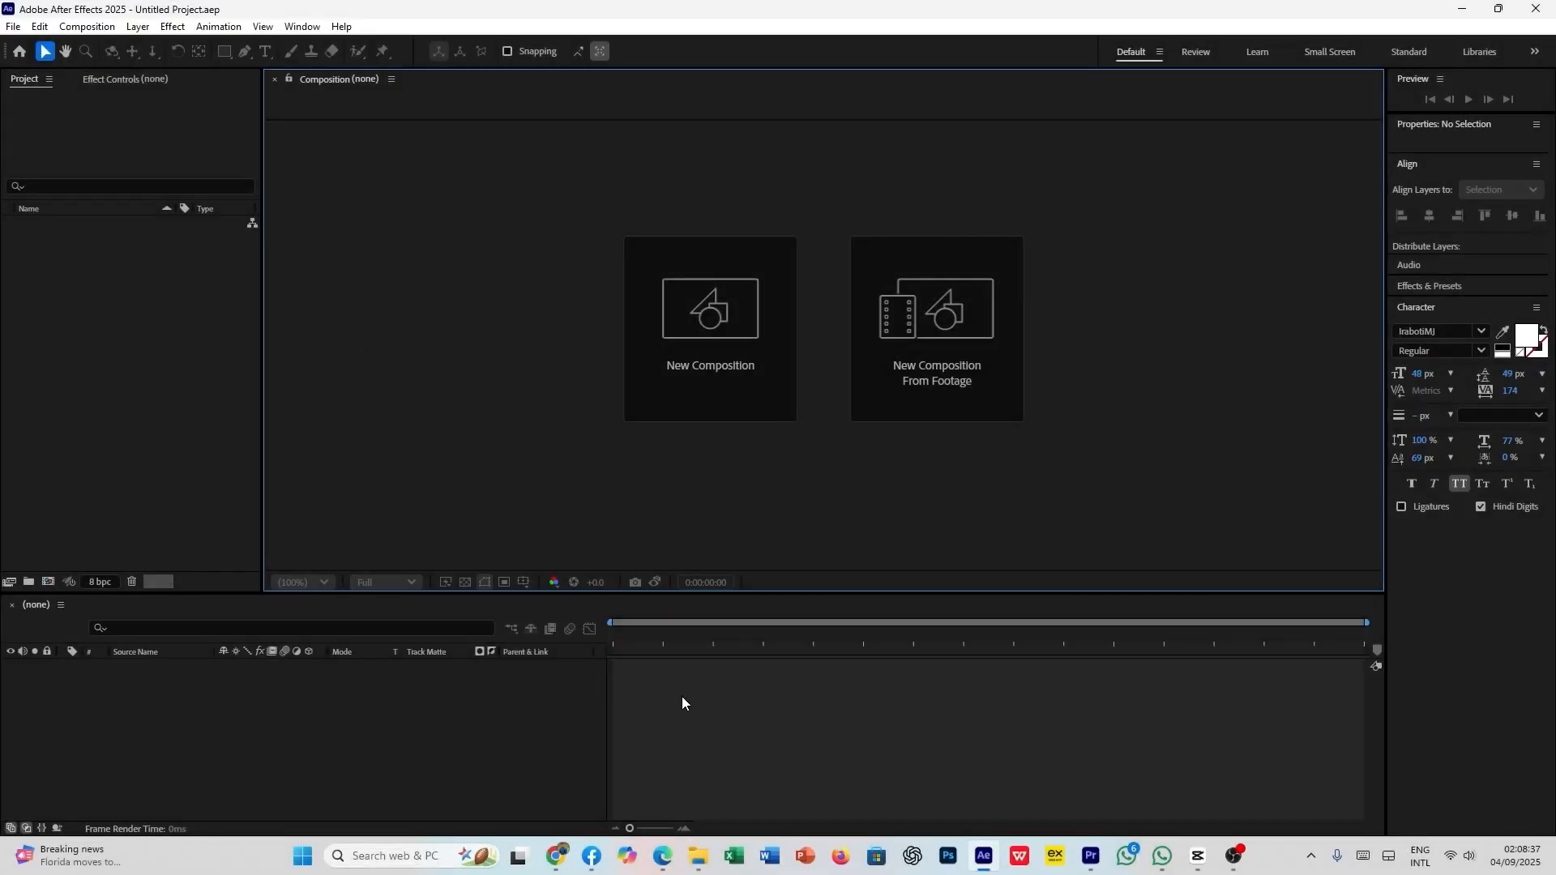
- Switch to File Explorer and open the editlab folder on Local Disk (F:)
mouse_move(690, 843)
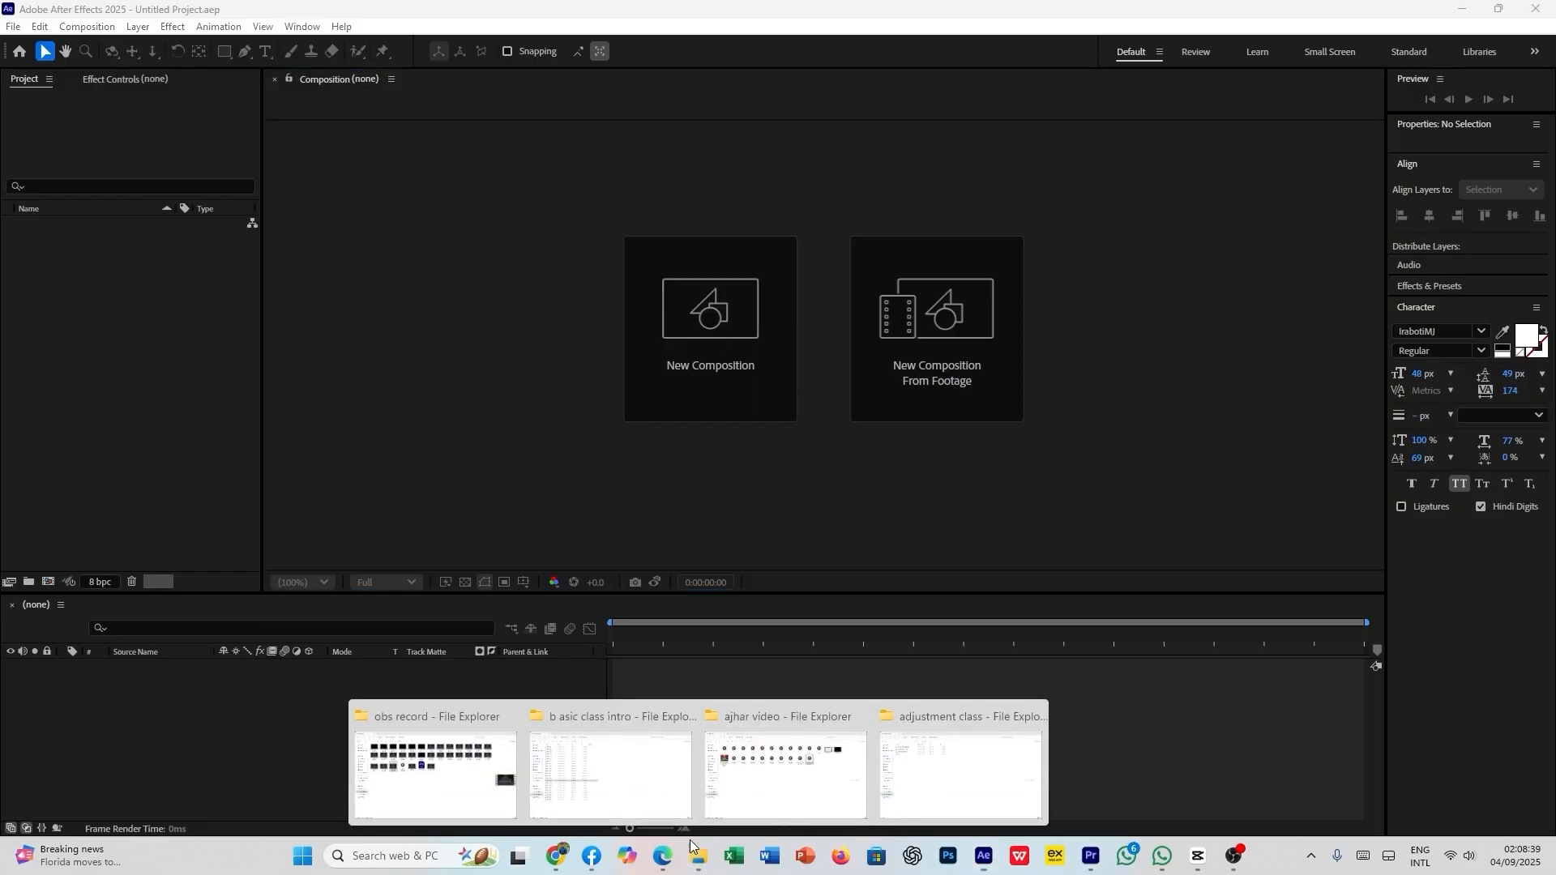
left_click(612, 770)
left_click(96, 467)
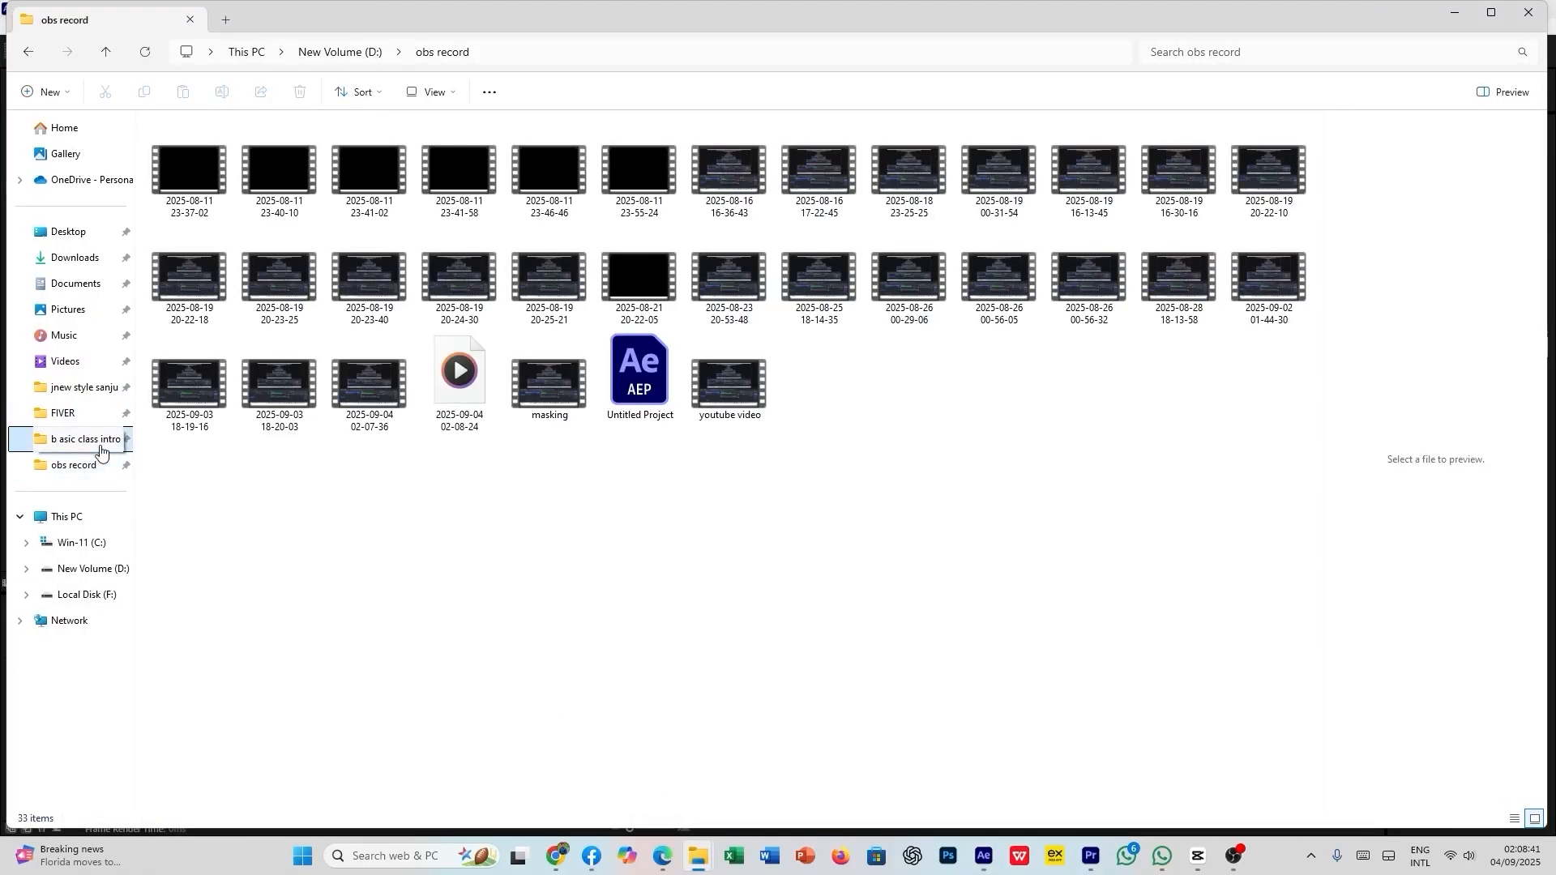
left_click(99, 446)
left_click(97, 596)
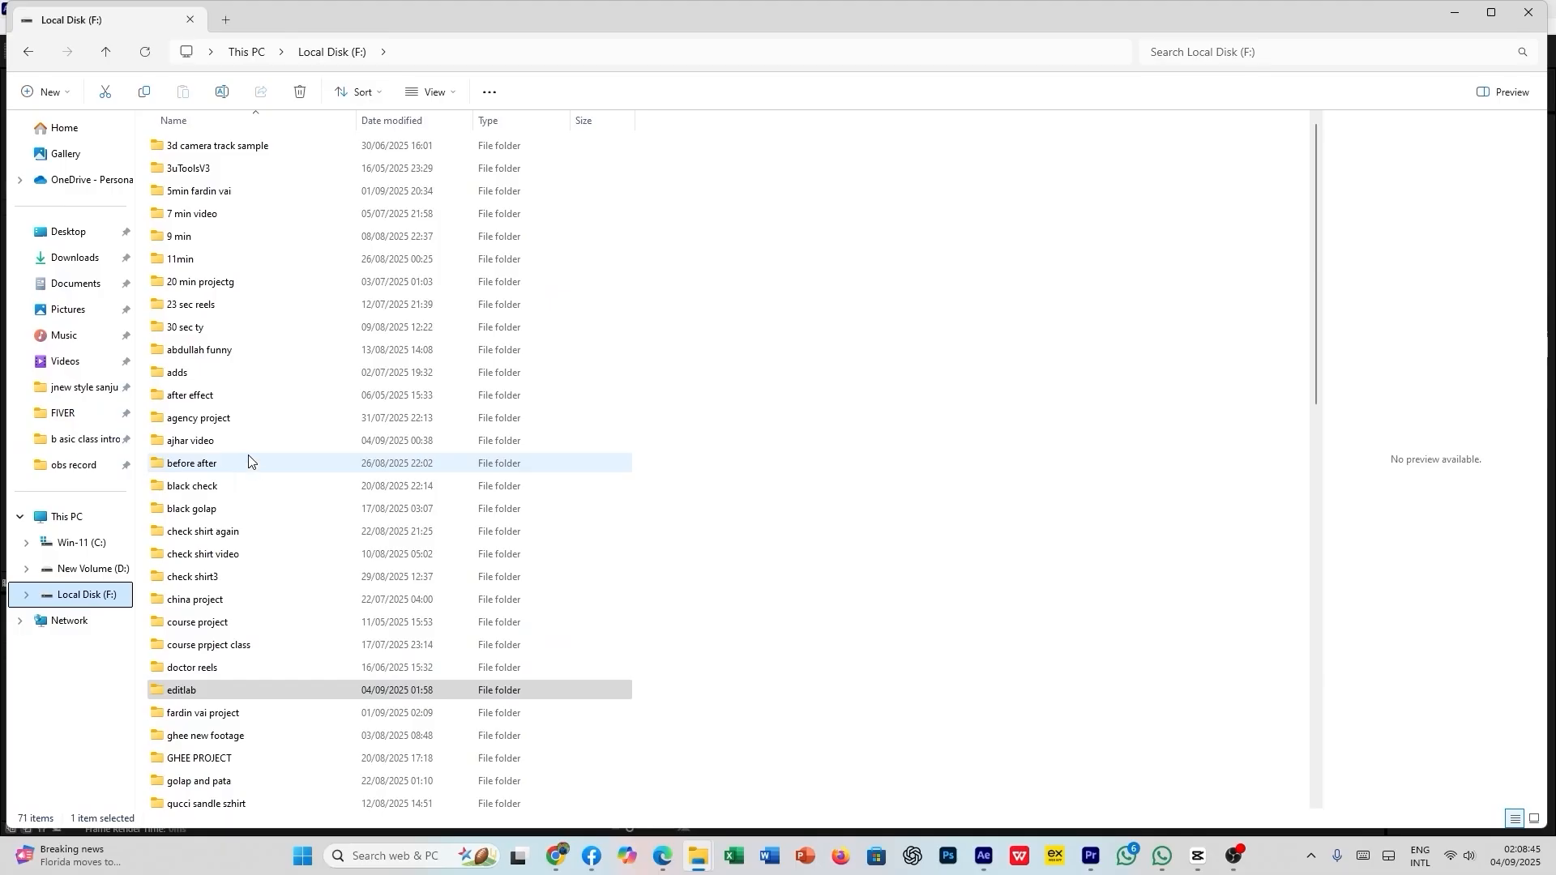
scroll(256, 567, "down", 3)
left_click(85, 569)
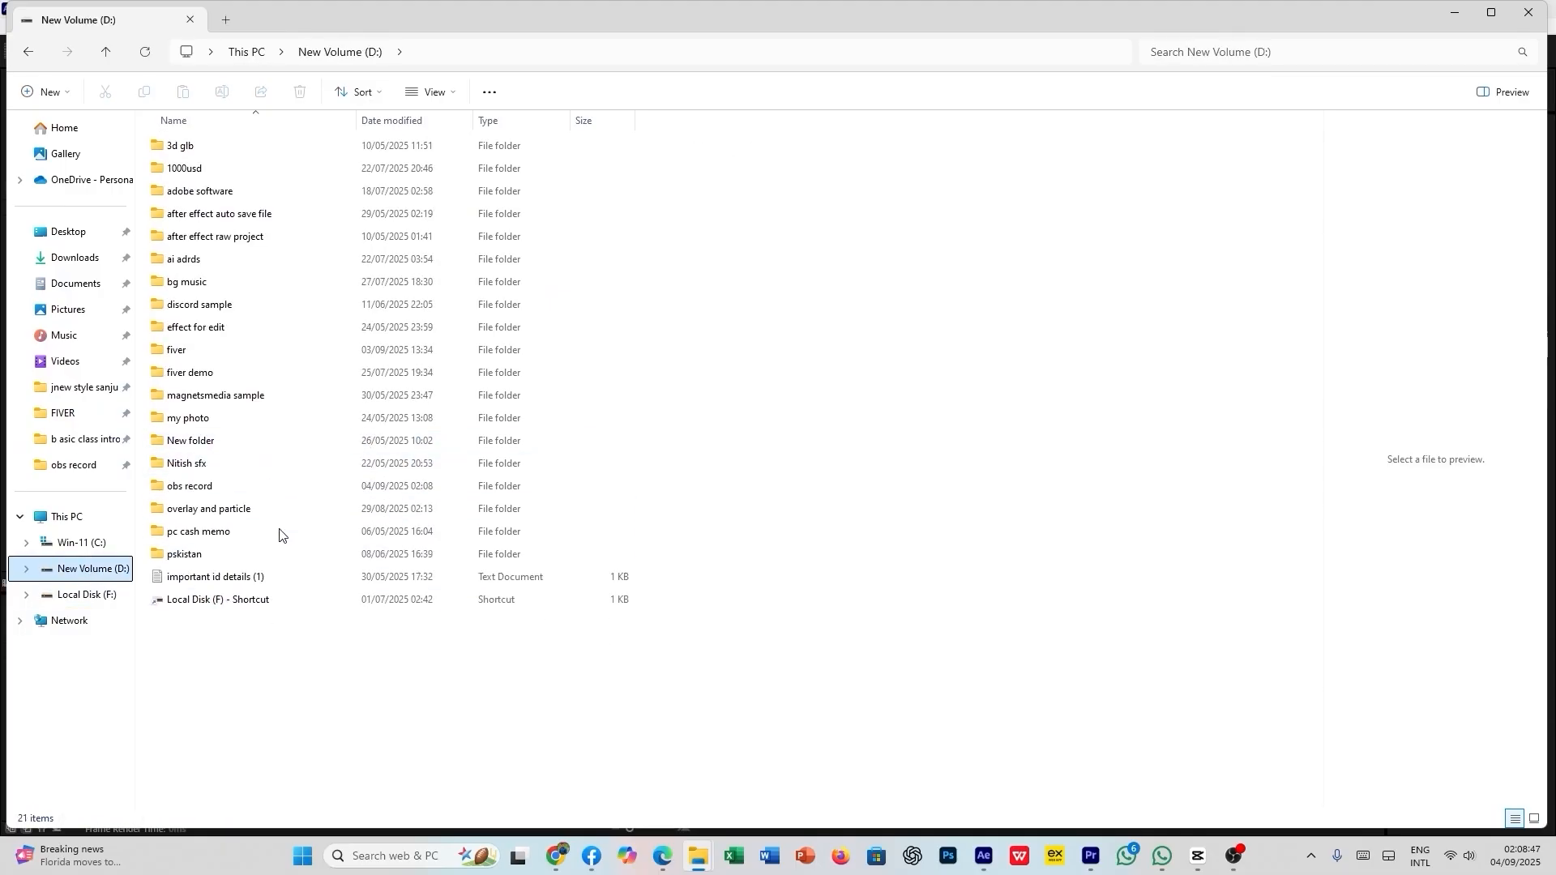
left_click(112, 595)
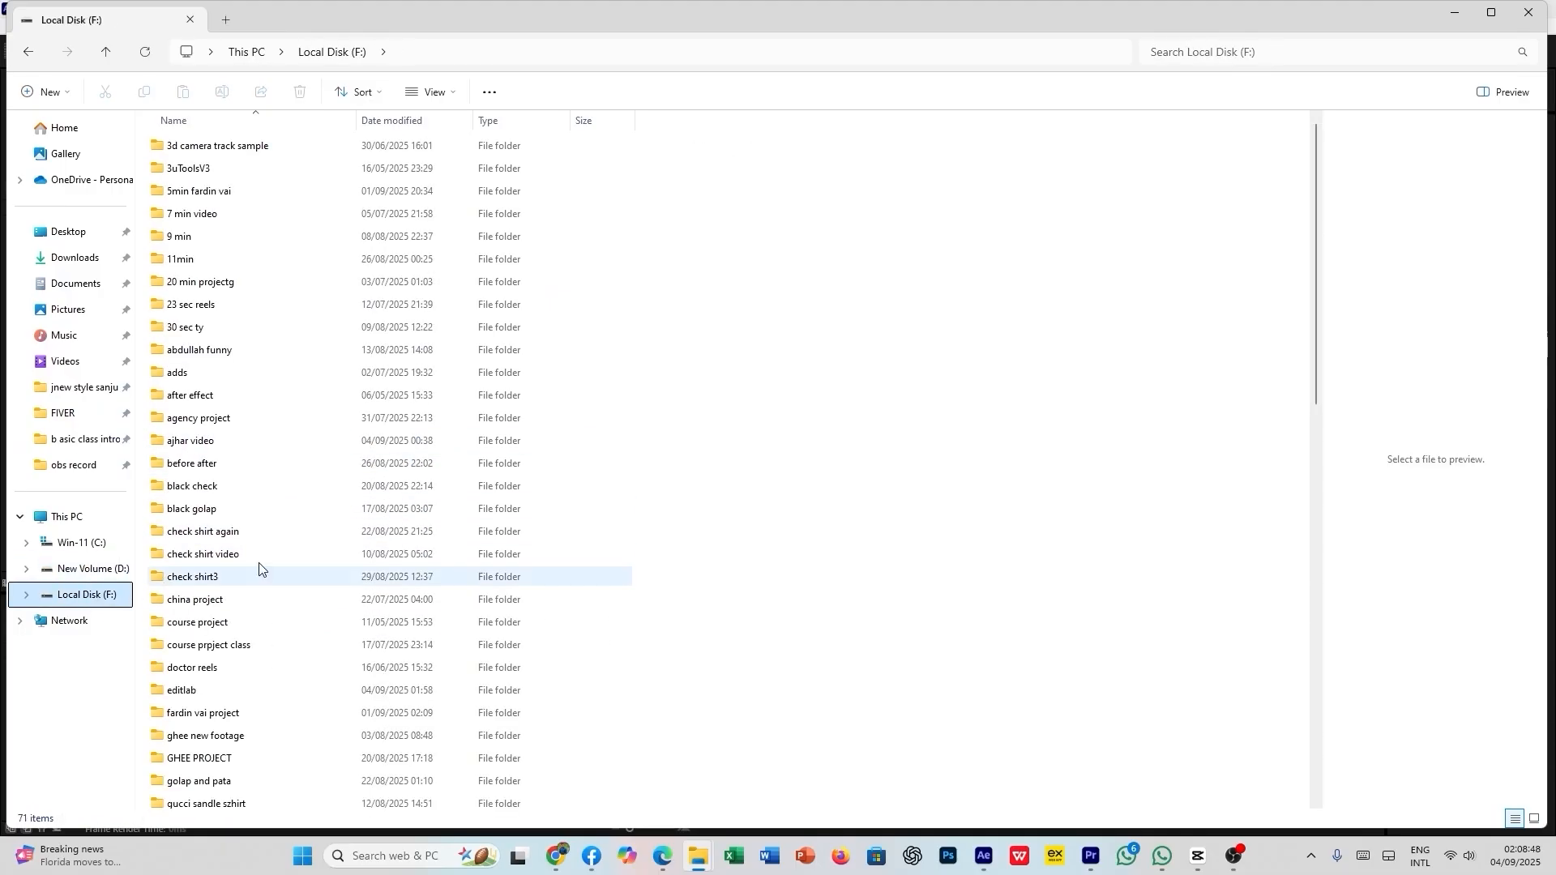
double_click(256, 689)
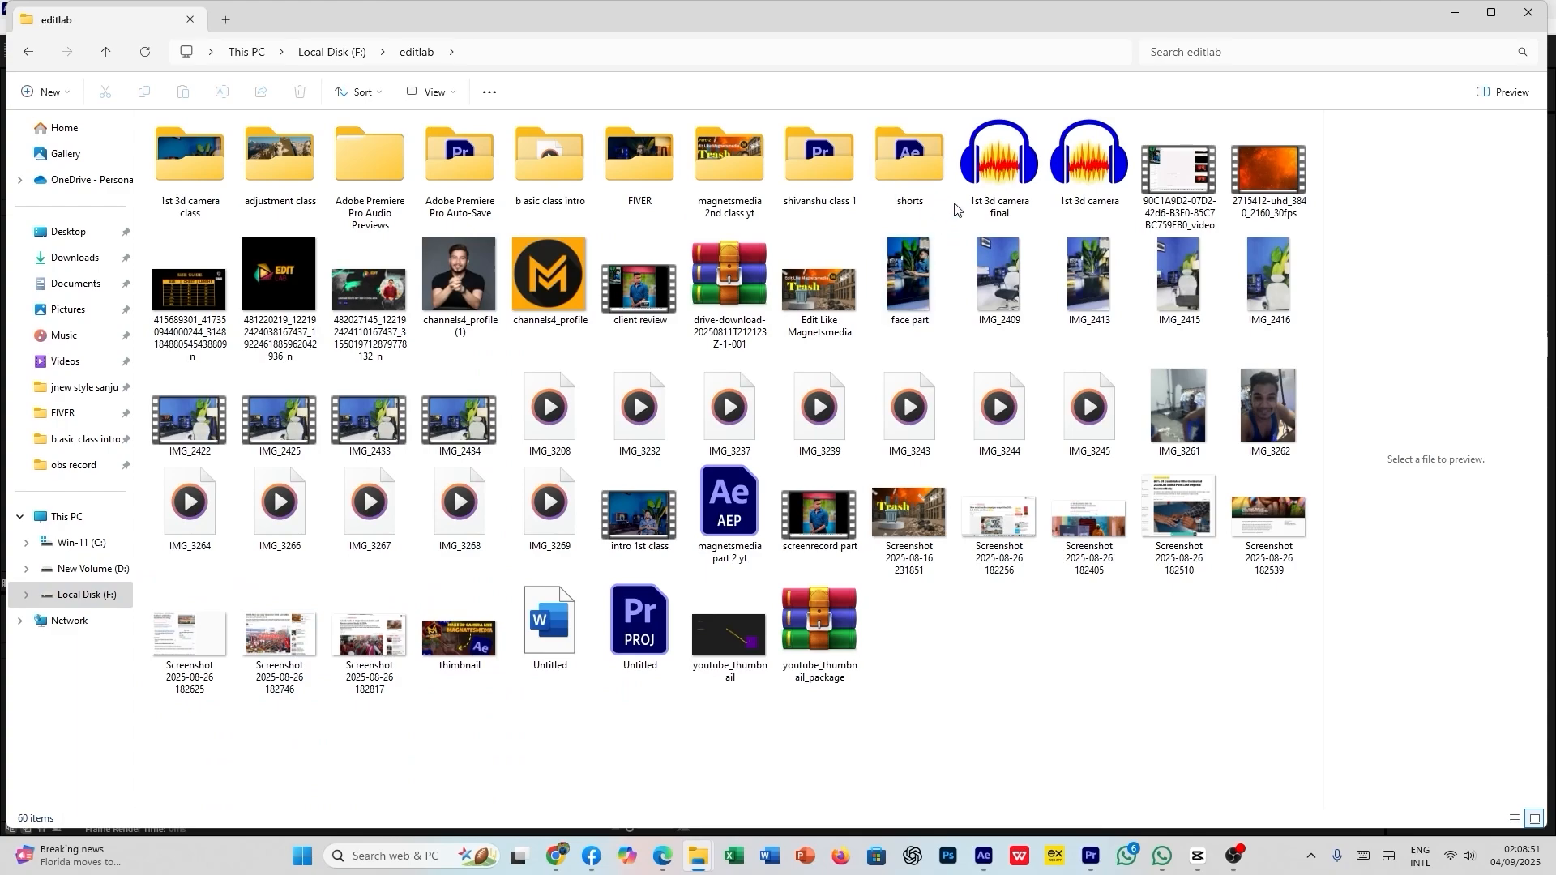
- Open the adjustment class folder and import its four video clips into the After Effects project
left_click(546, 173)
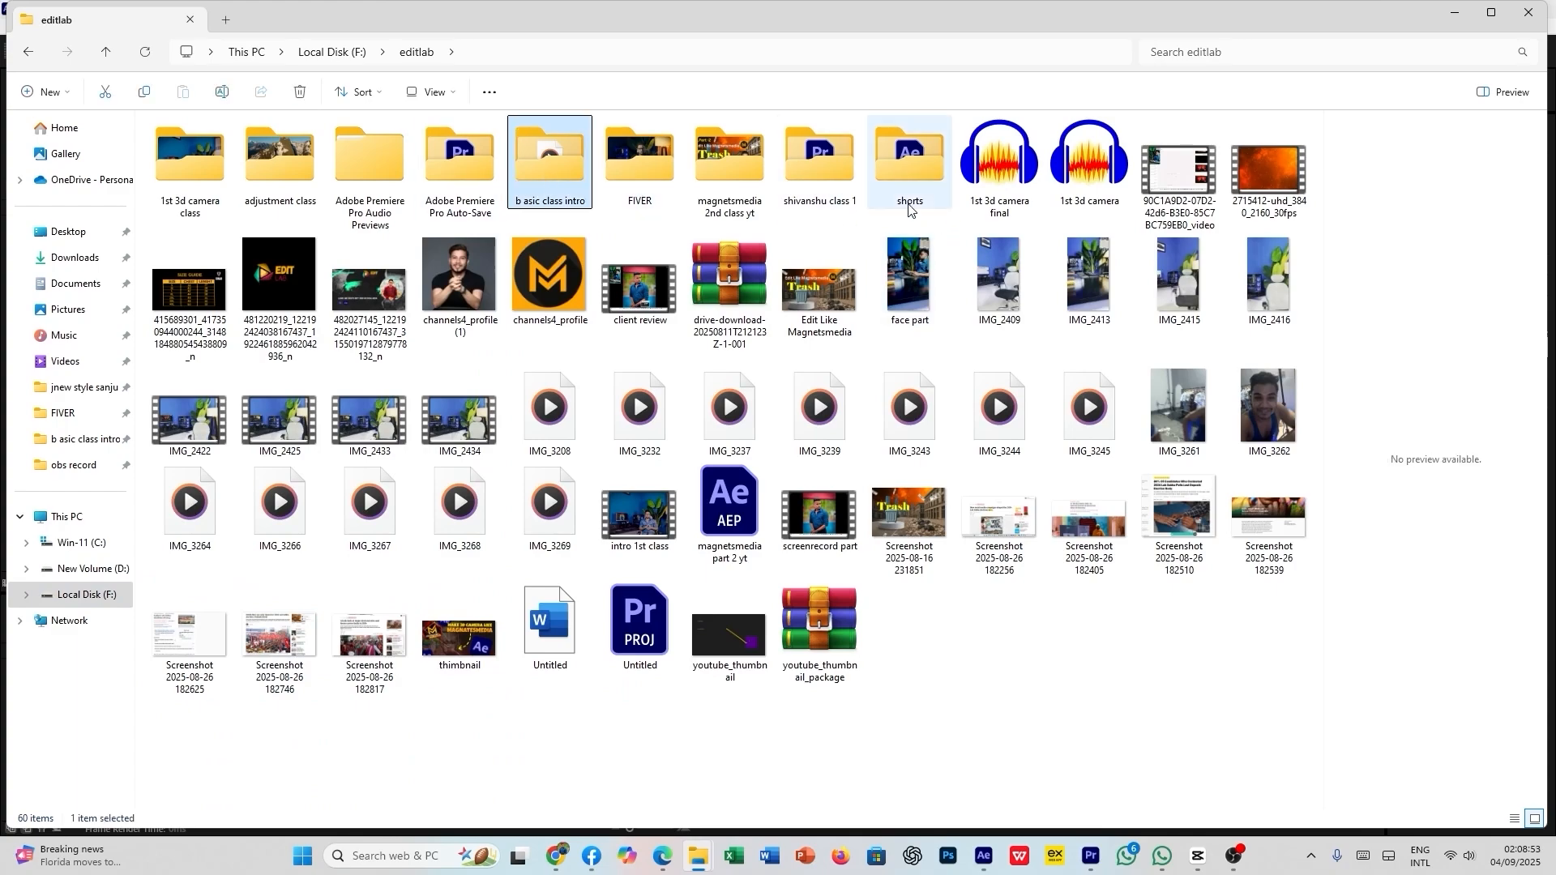
double_click(314, 158)
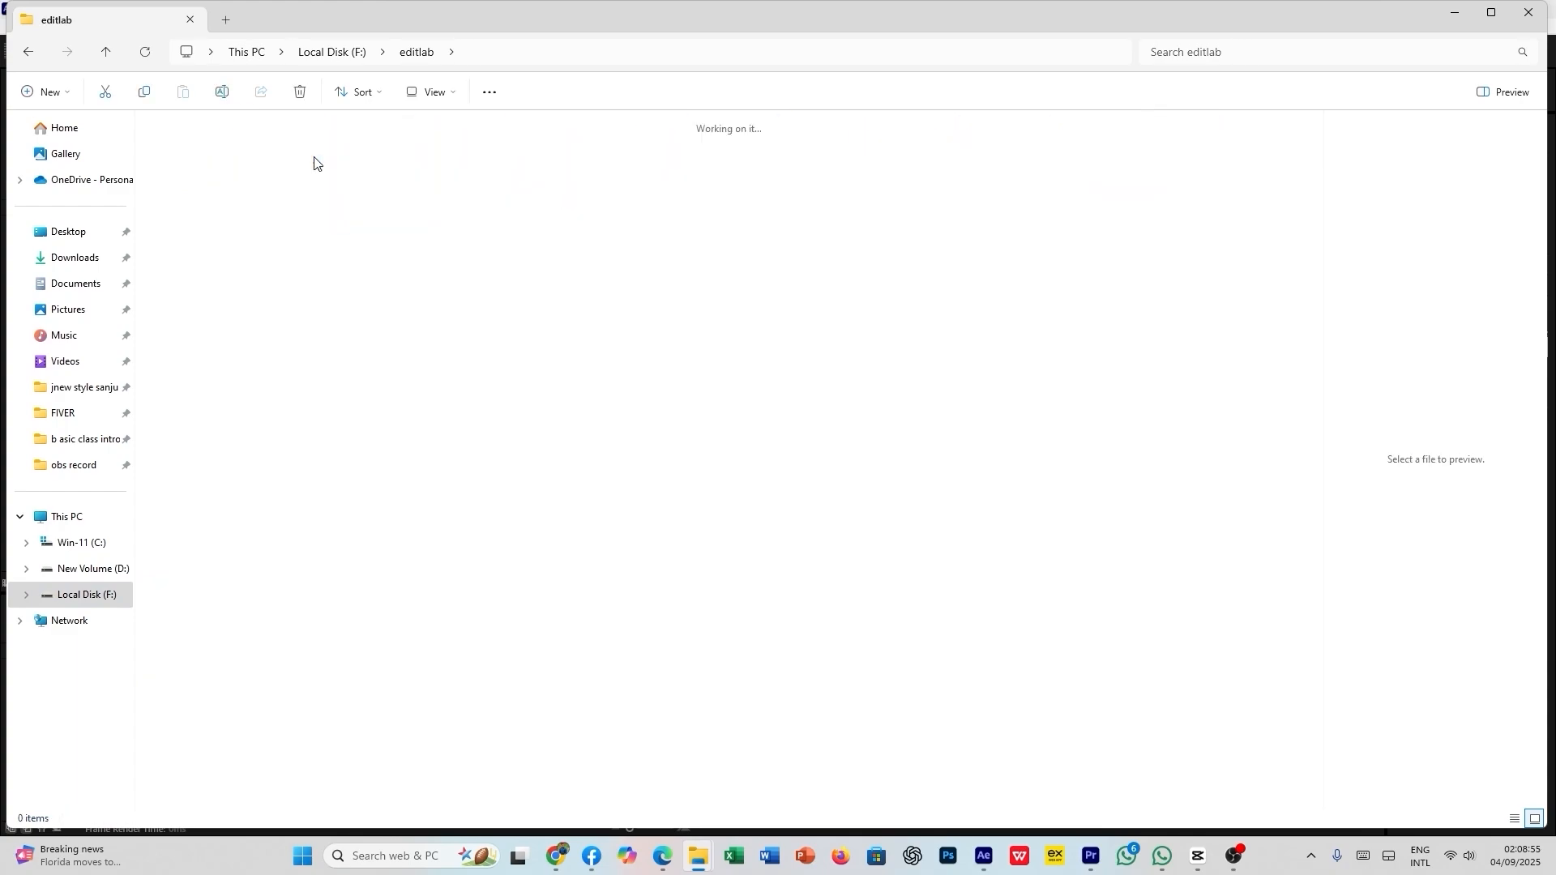
left_click_drag(691, 245, 101, 276)
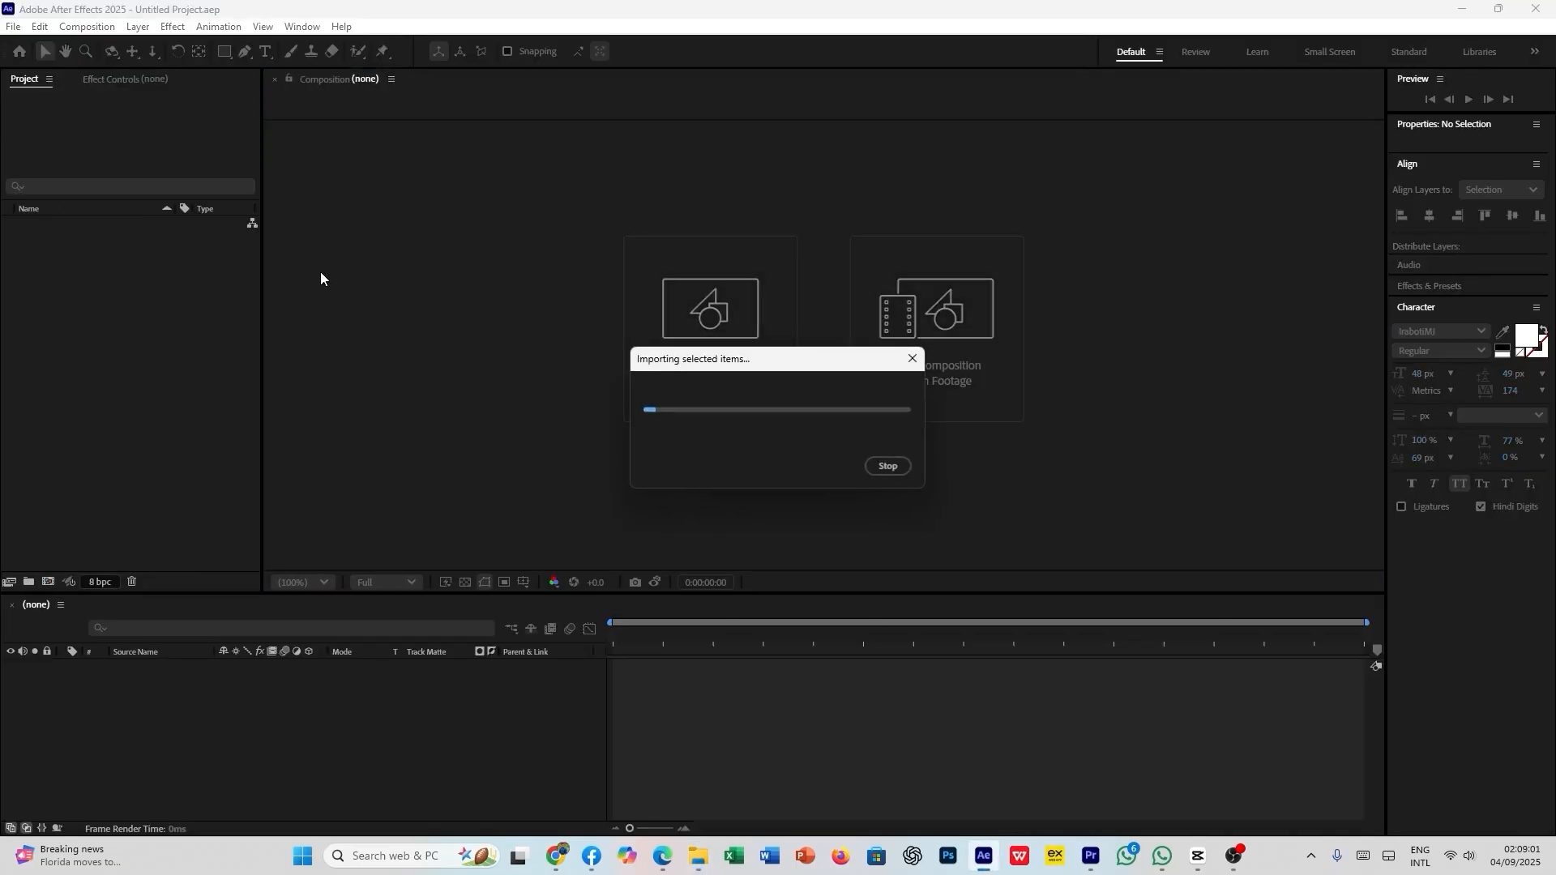
- Create a 1920 × 1080 composition at 23.976 fps and add all four imported clips to its timeline
left_click(737, 353)
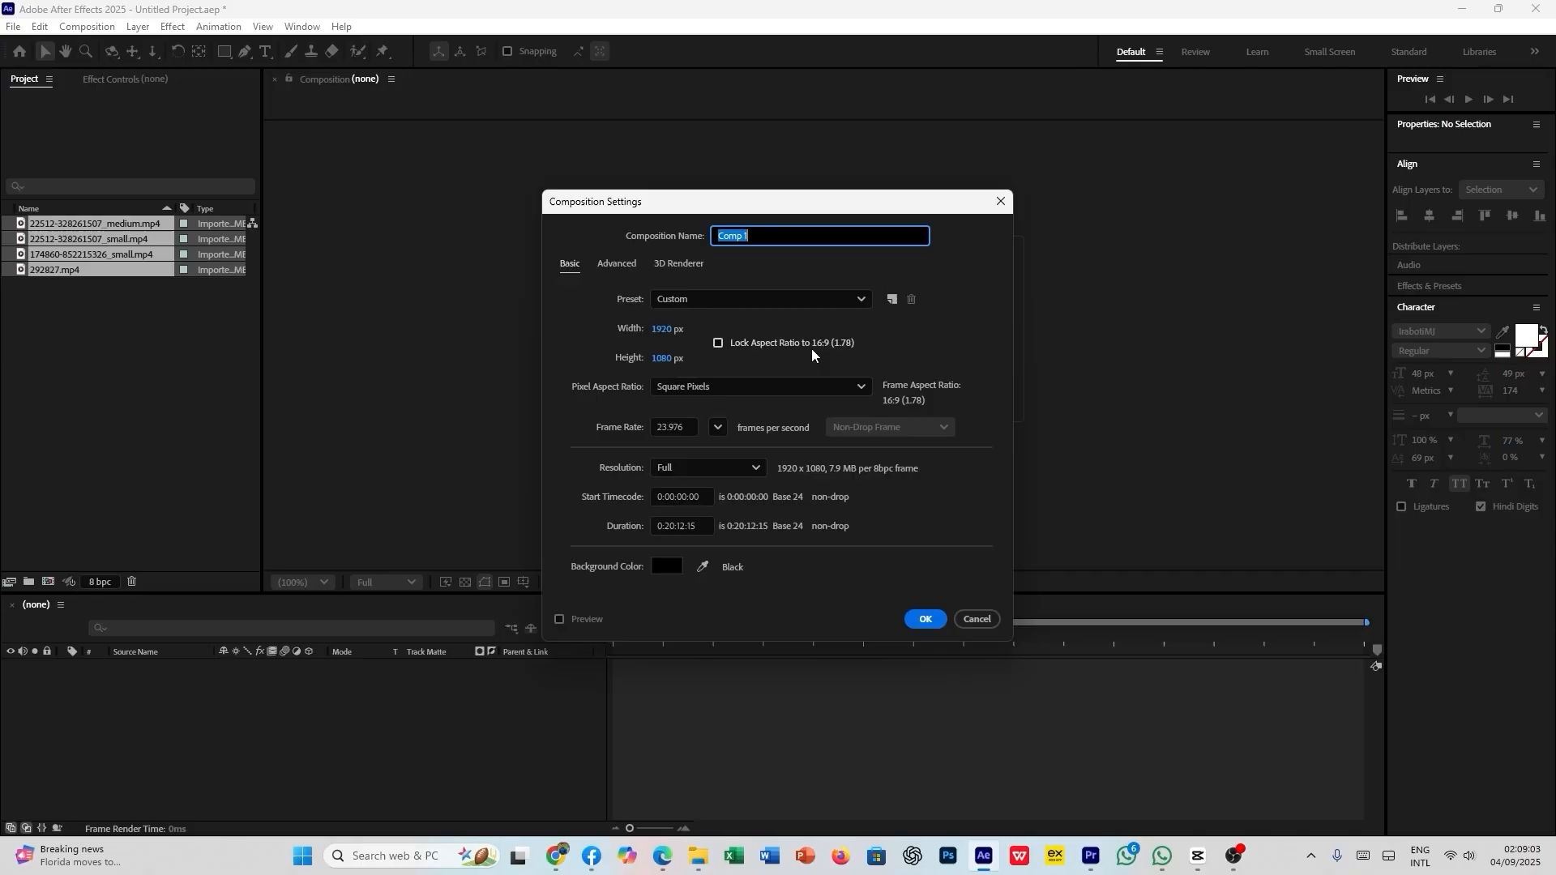
left_click(908, 618)
left_click(86, 270)
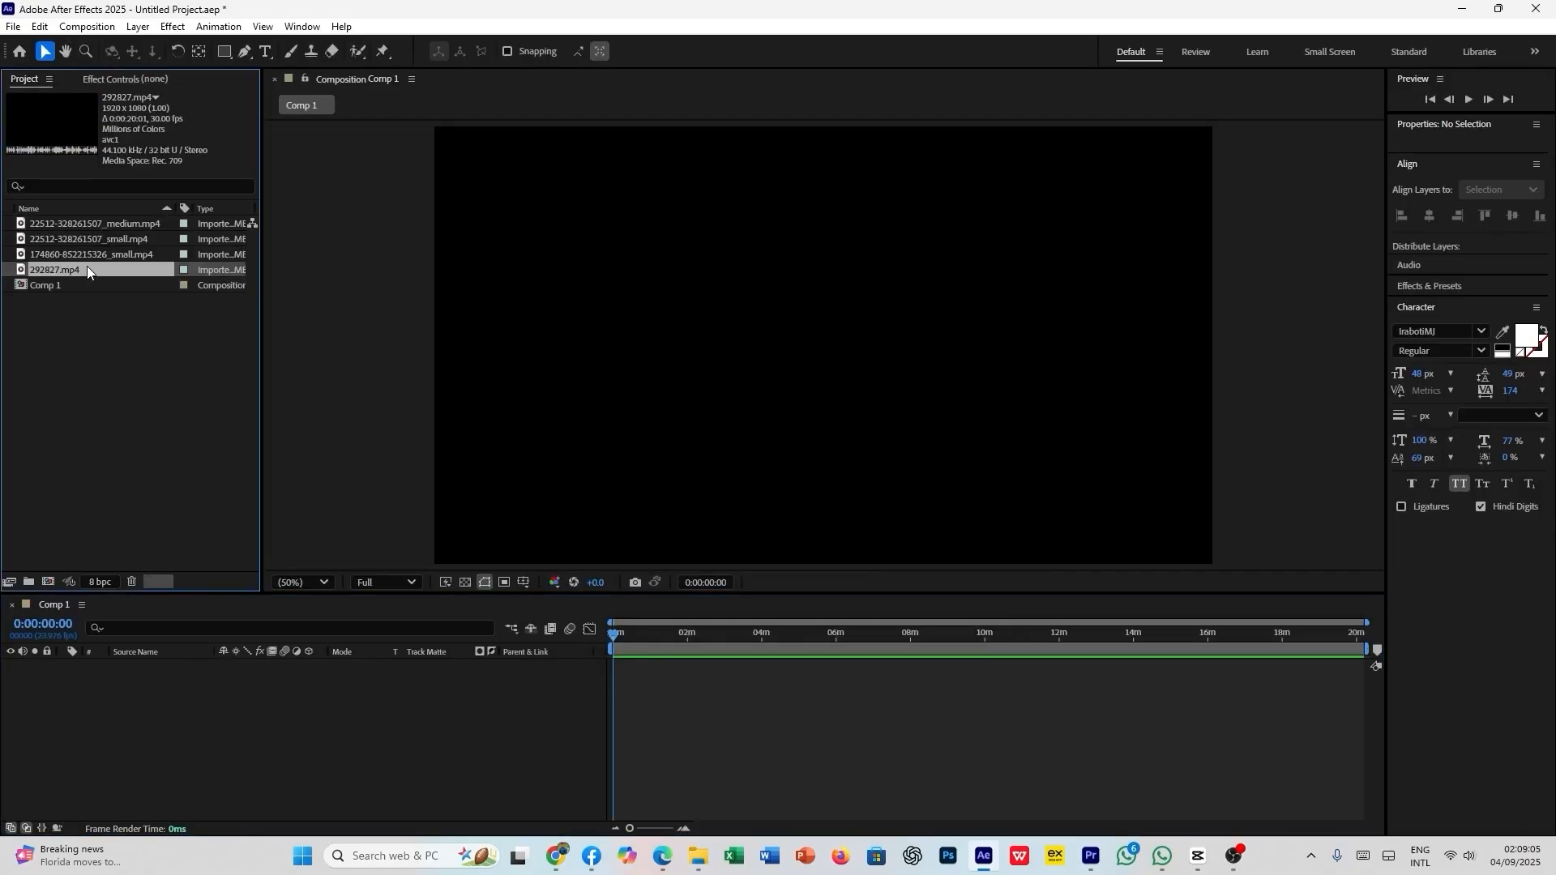
left_click(104, 222, "shift")
left_click_drag(107, 230, 129, 686)
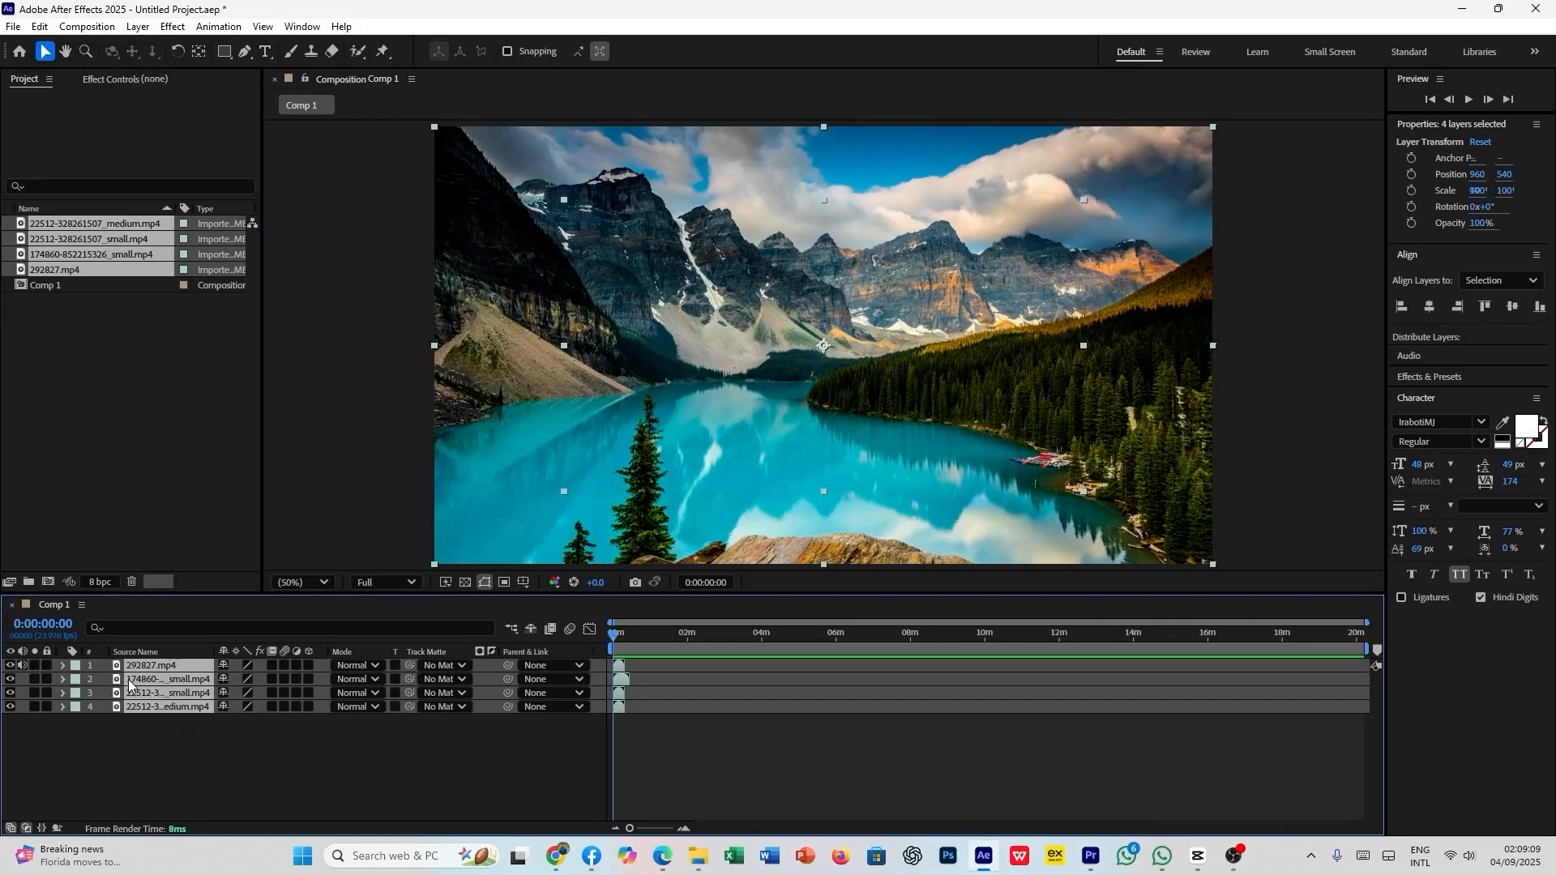
left_click(191, 748)
left_click(157, 705)
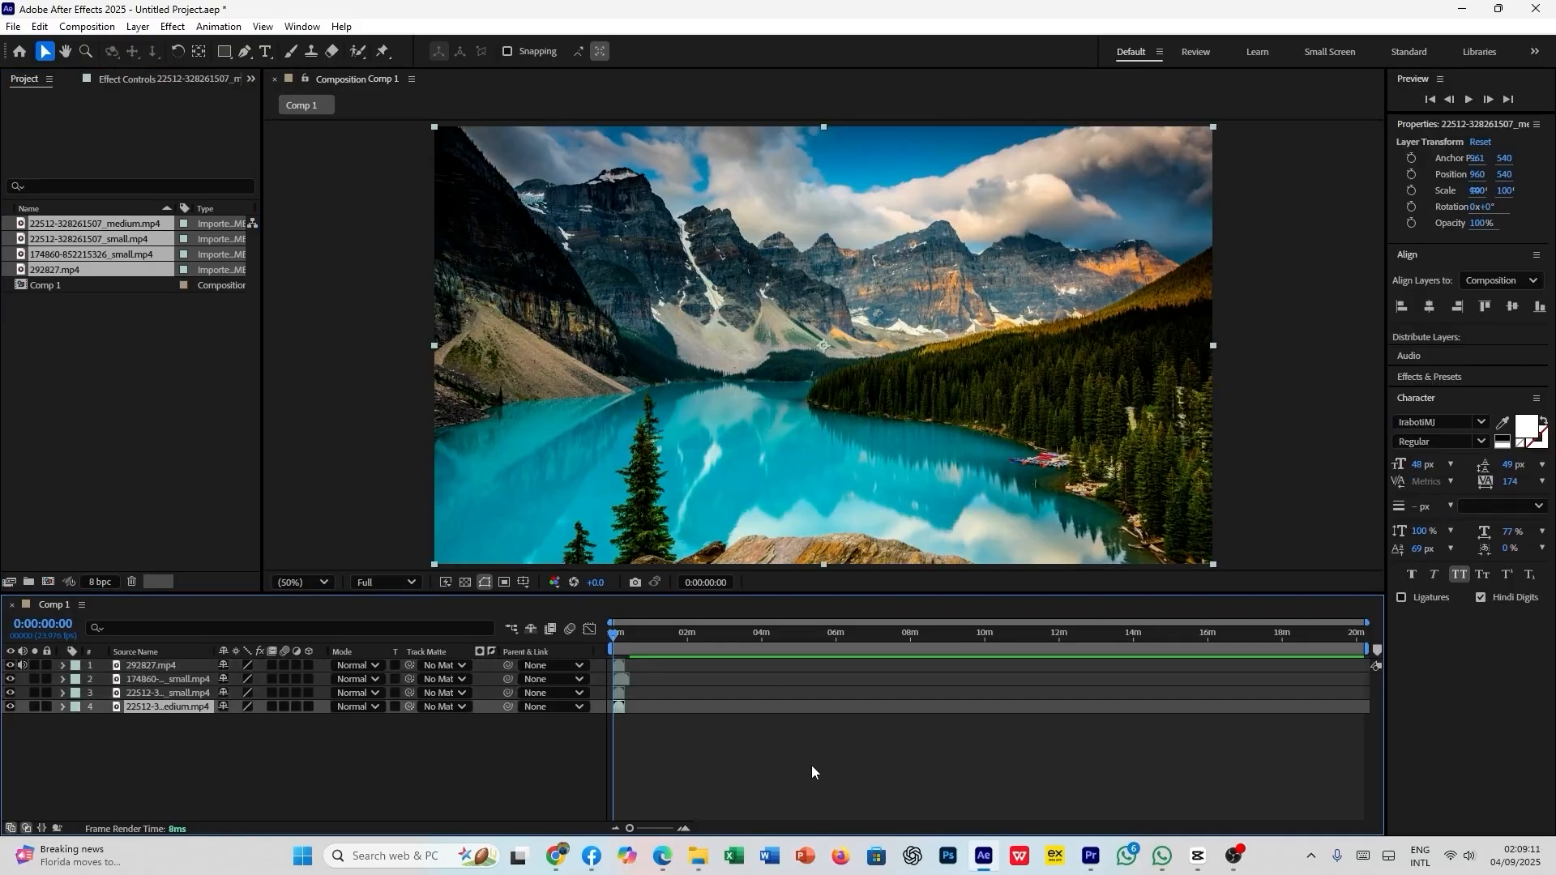
left_click(686, 833)
left_click(686, 833)
left_click(686, 833)
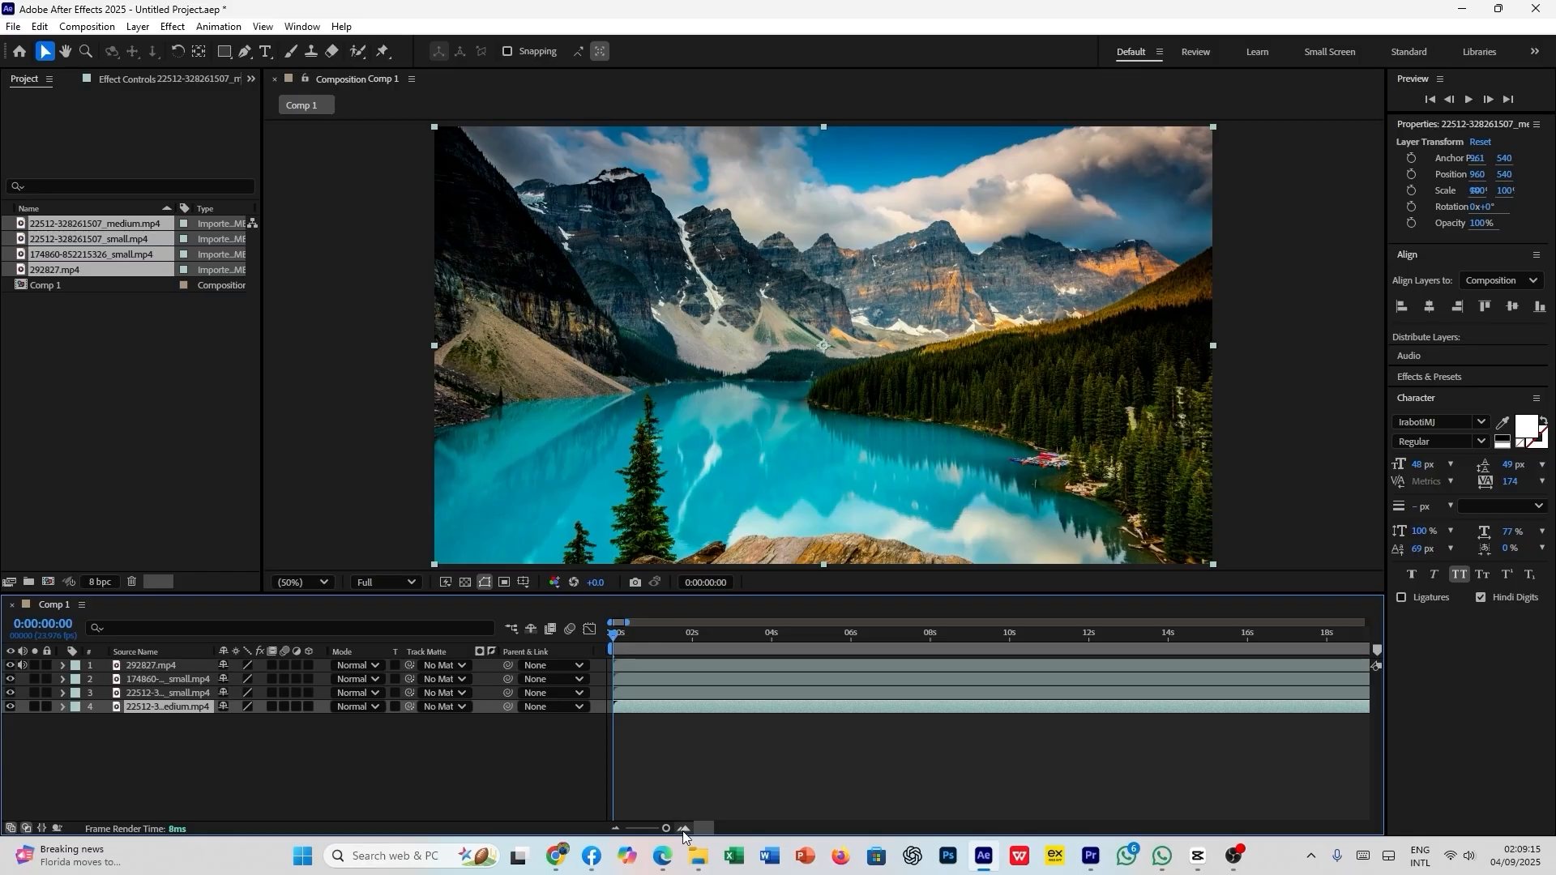
left_click(684, 830)
left_click_drag(615, 633, 771, 647)
left_click(702, 696)
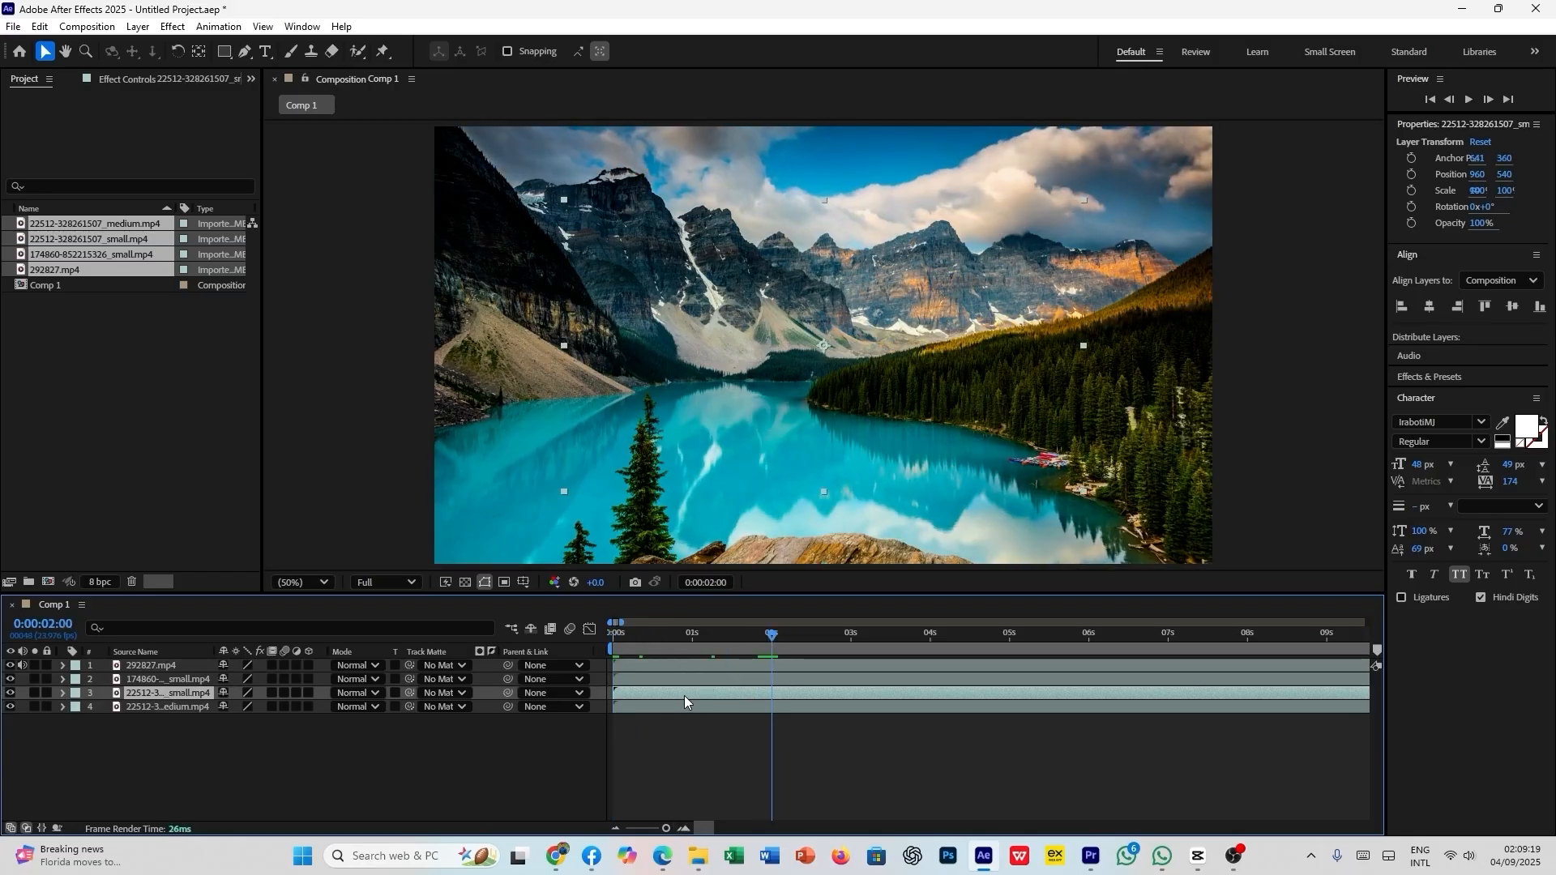
left_click_drag(684, 694, 840, 695)
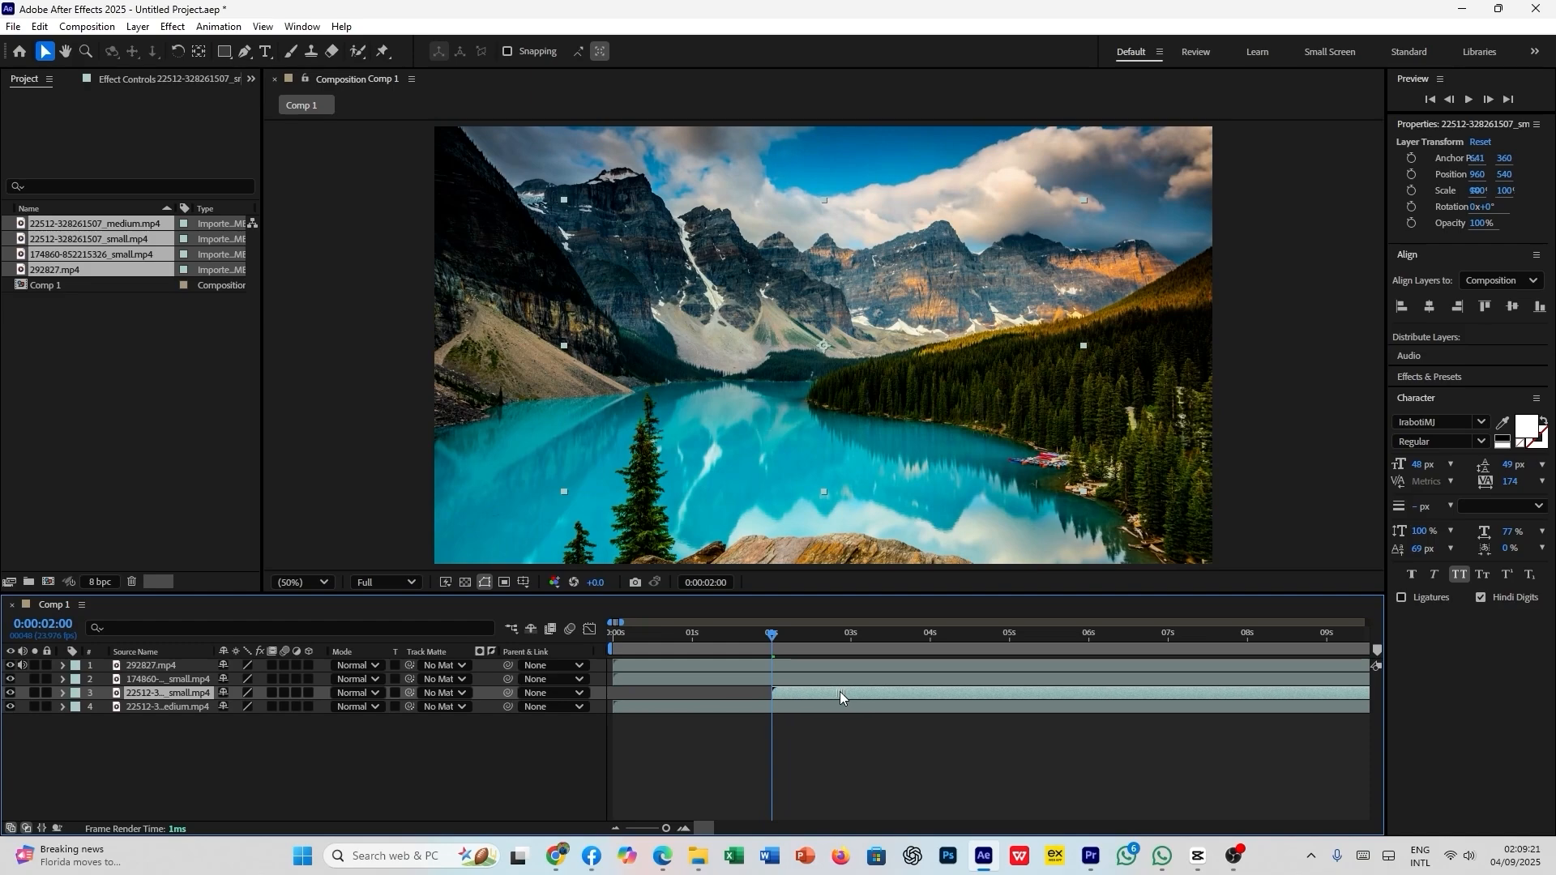
left_click_drag(780, 635, 932, 635)
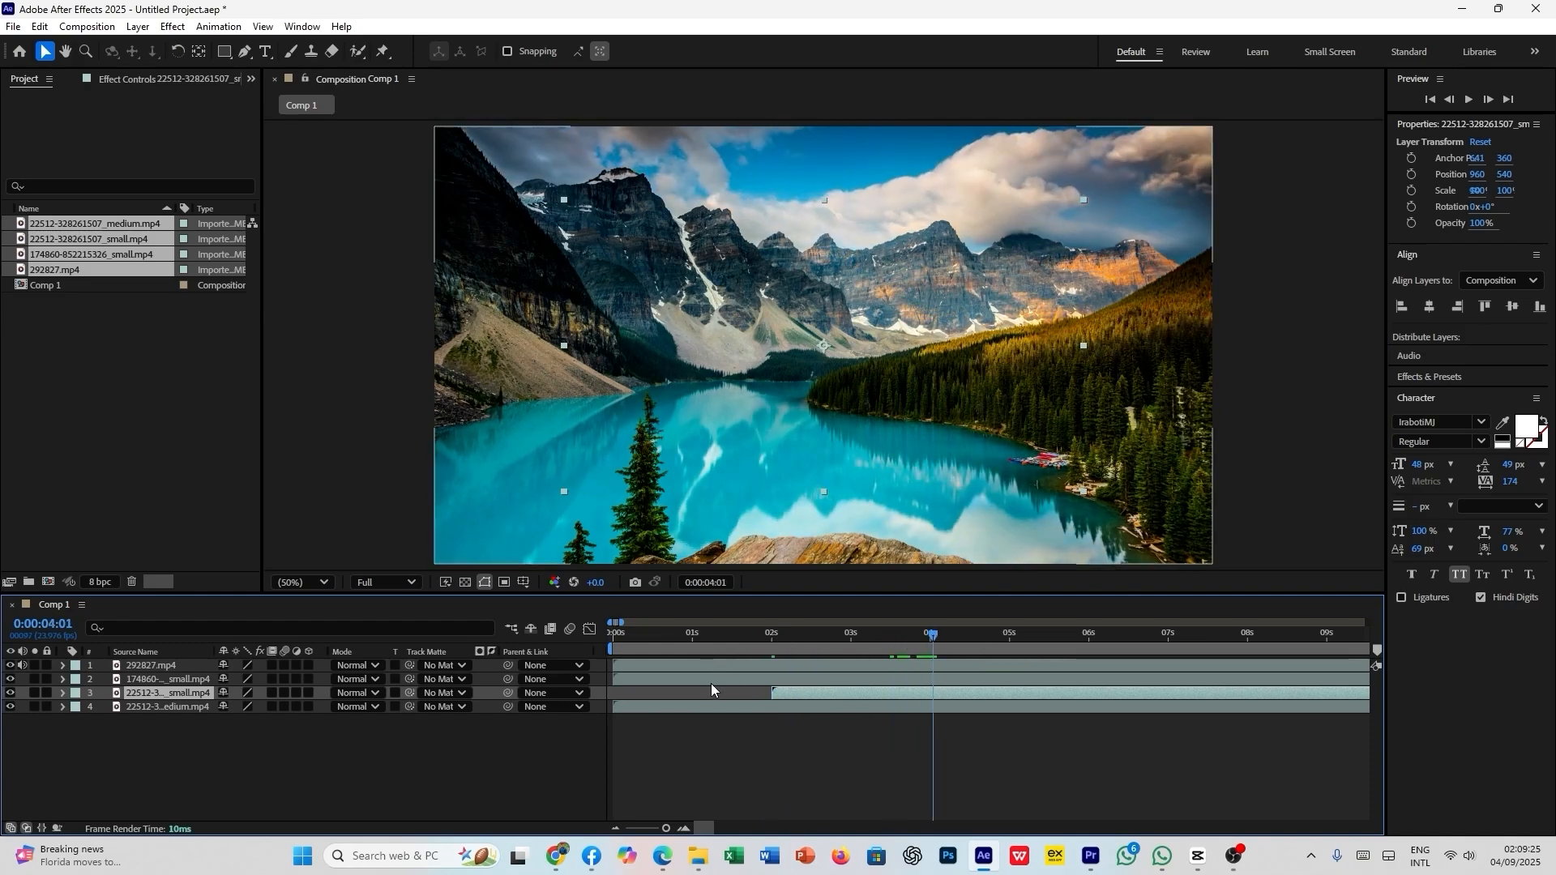
left_click_drag(712, 681, 1031, 677)
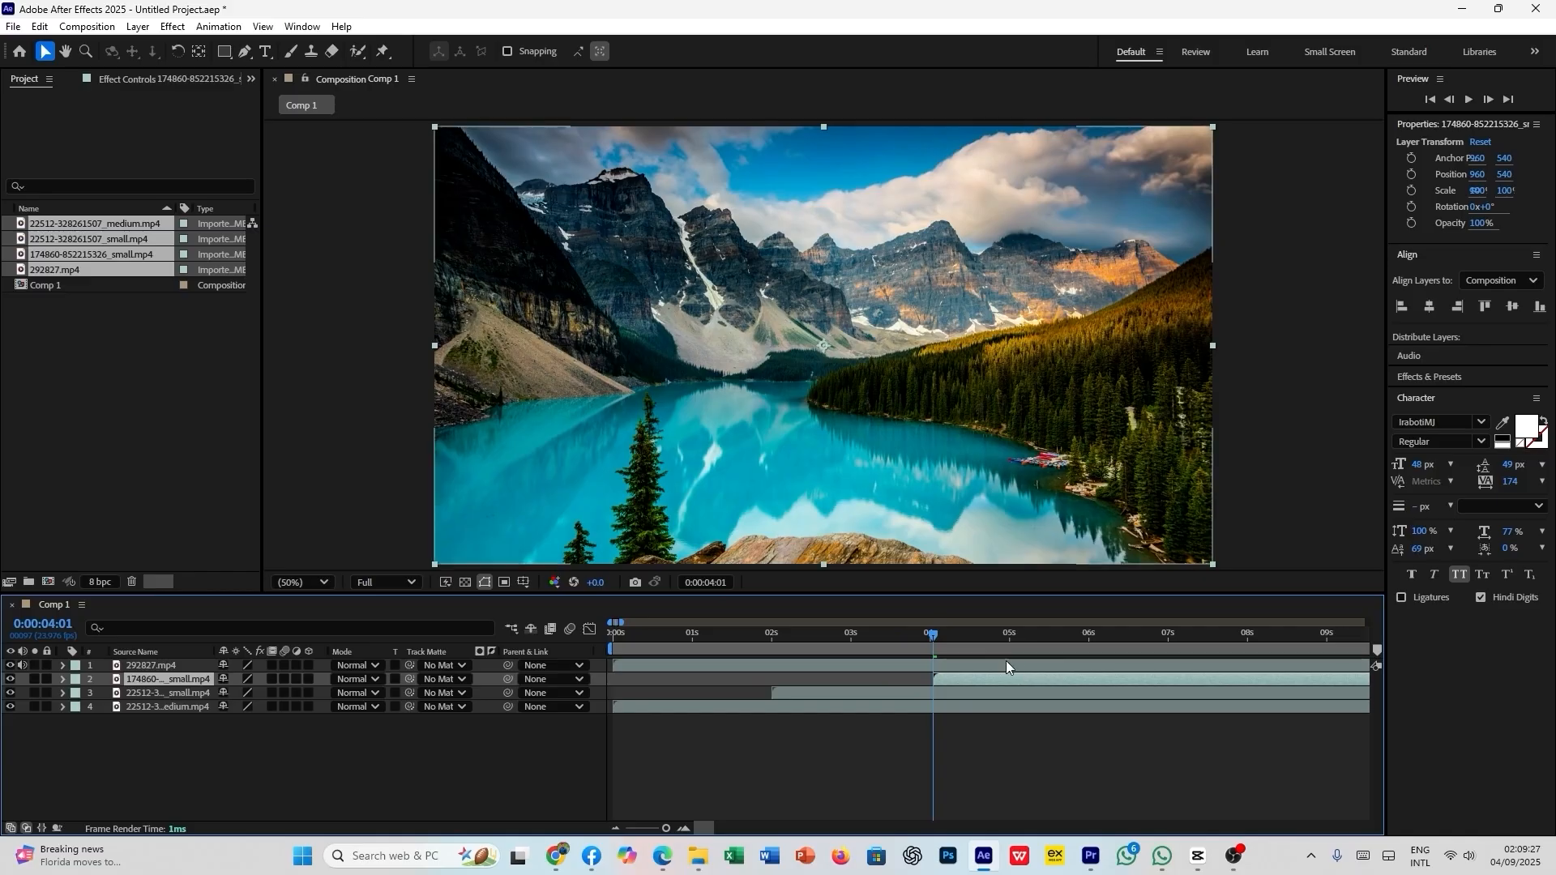
left_click_drag(928, 638, 1088, 649)
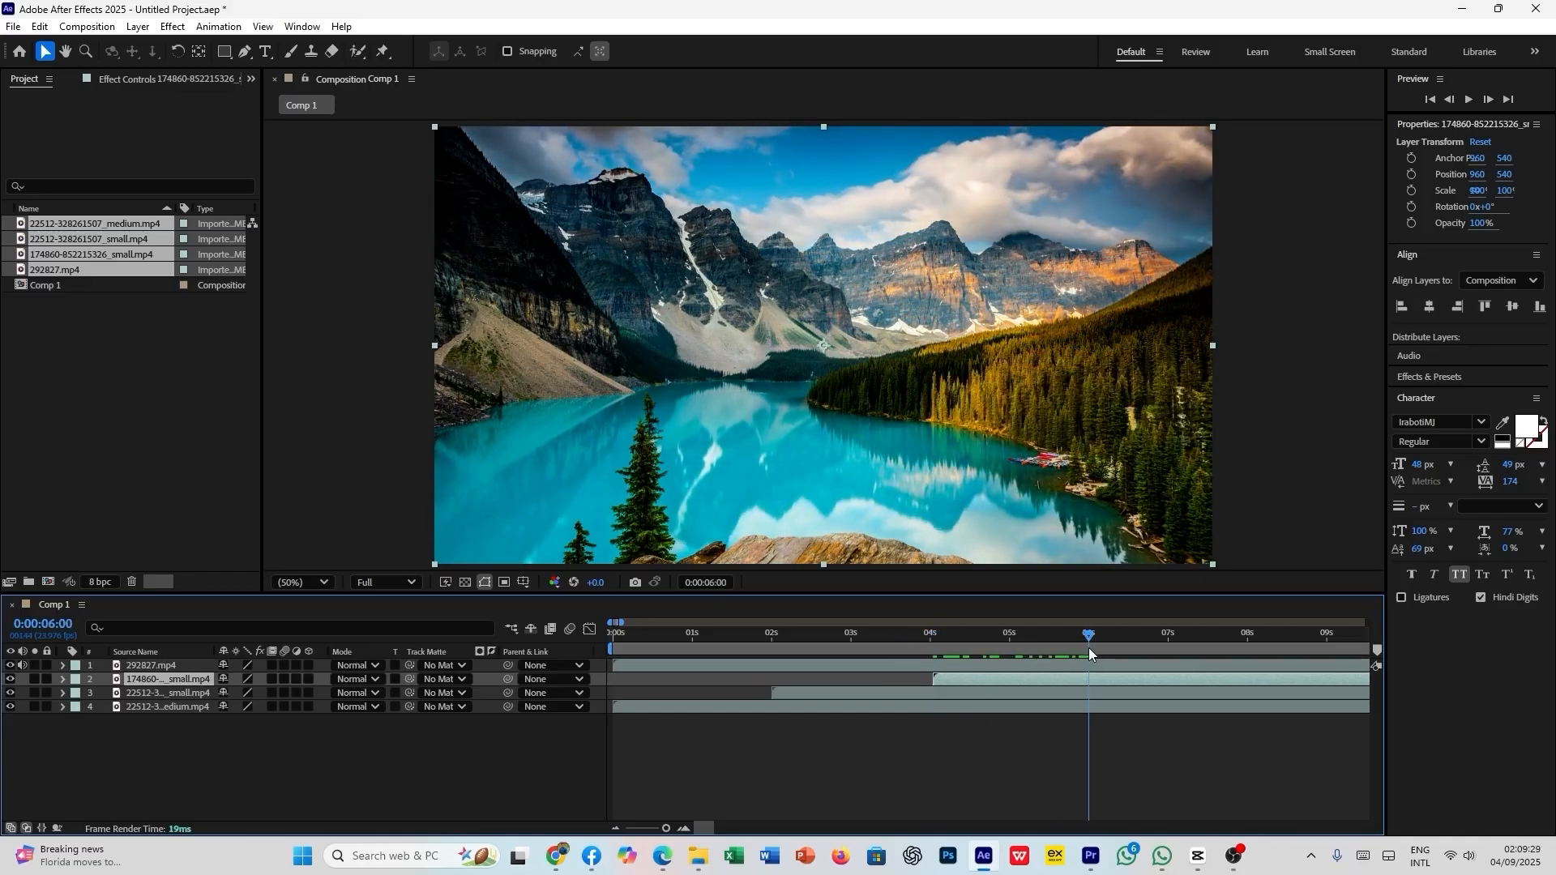
left_click_drag(786, 663, 1262, 658)
- Play the staggered clips from the start of the composition to check the sequence
left_click_drag(1089, 639, 1062, 636)
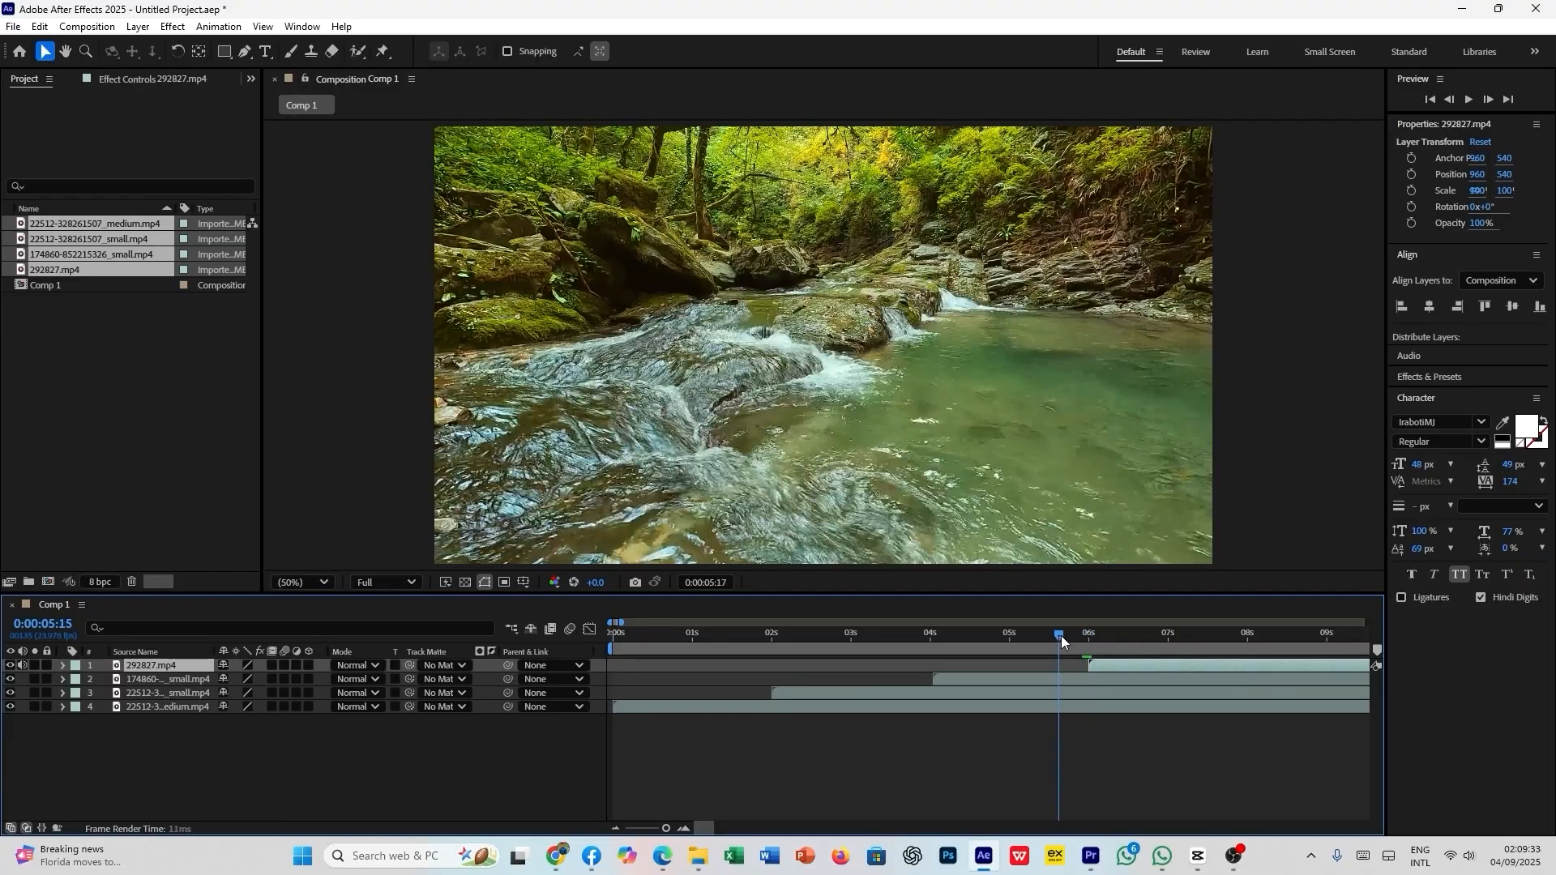
key("Home")
key("space")
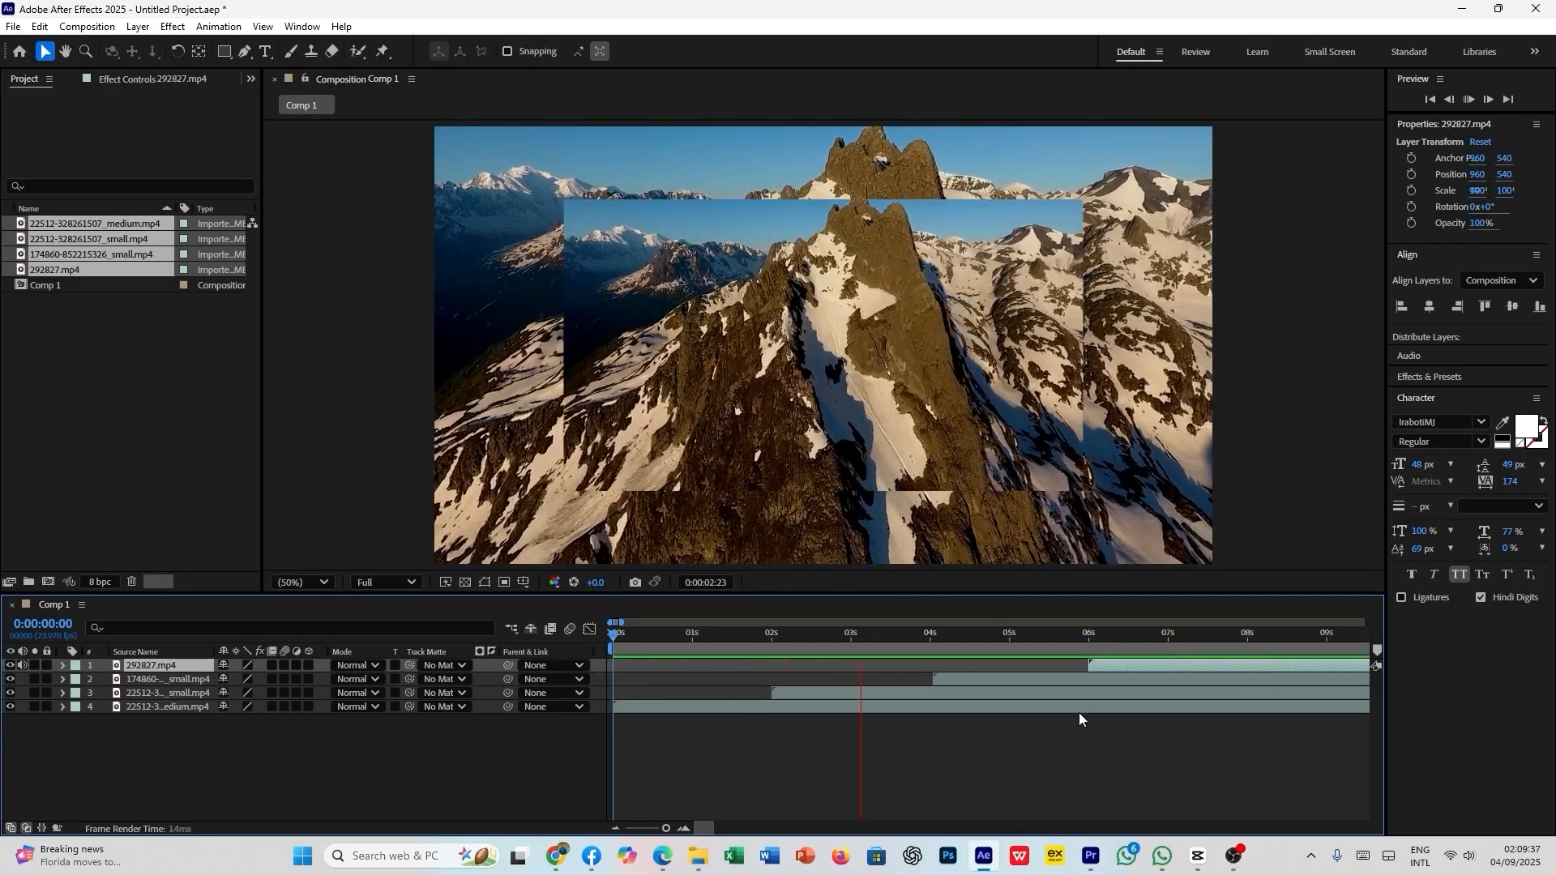
key("space")
left_click(856, 693)
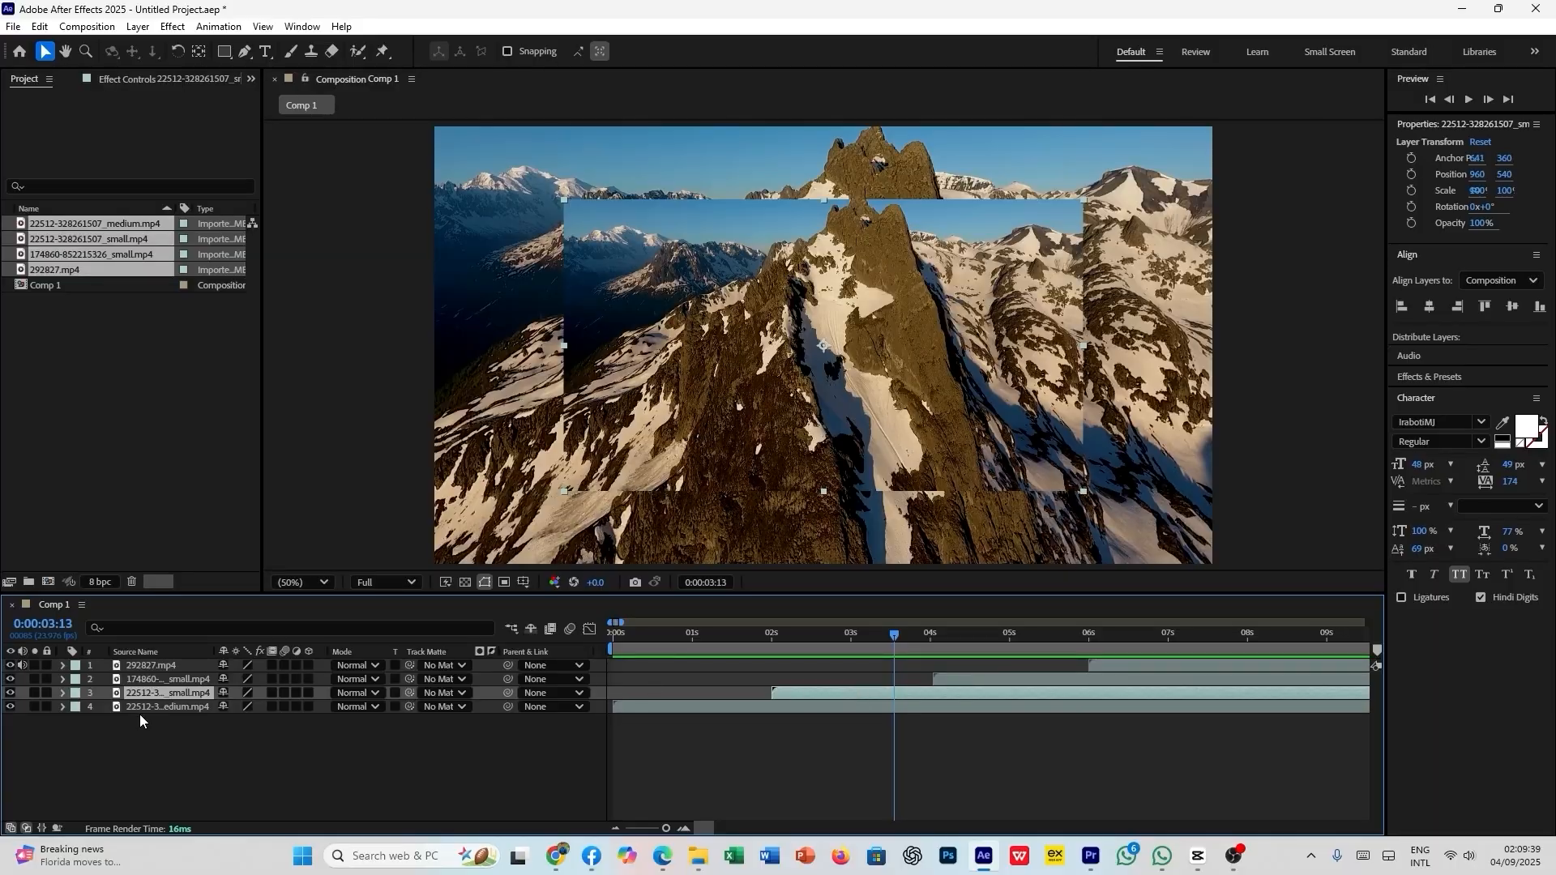
key("s")
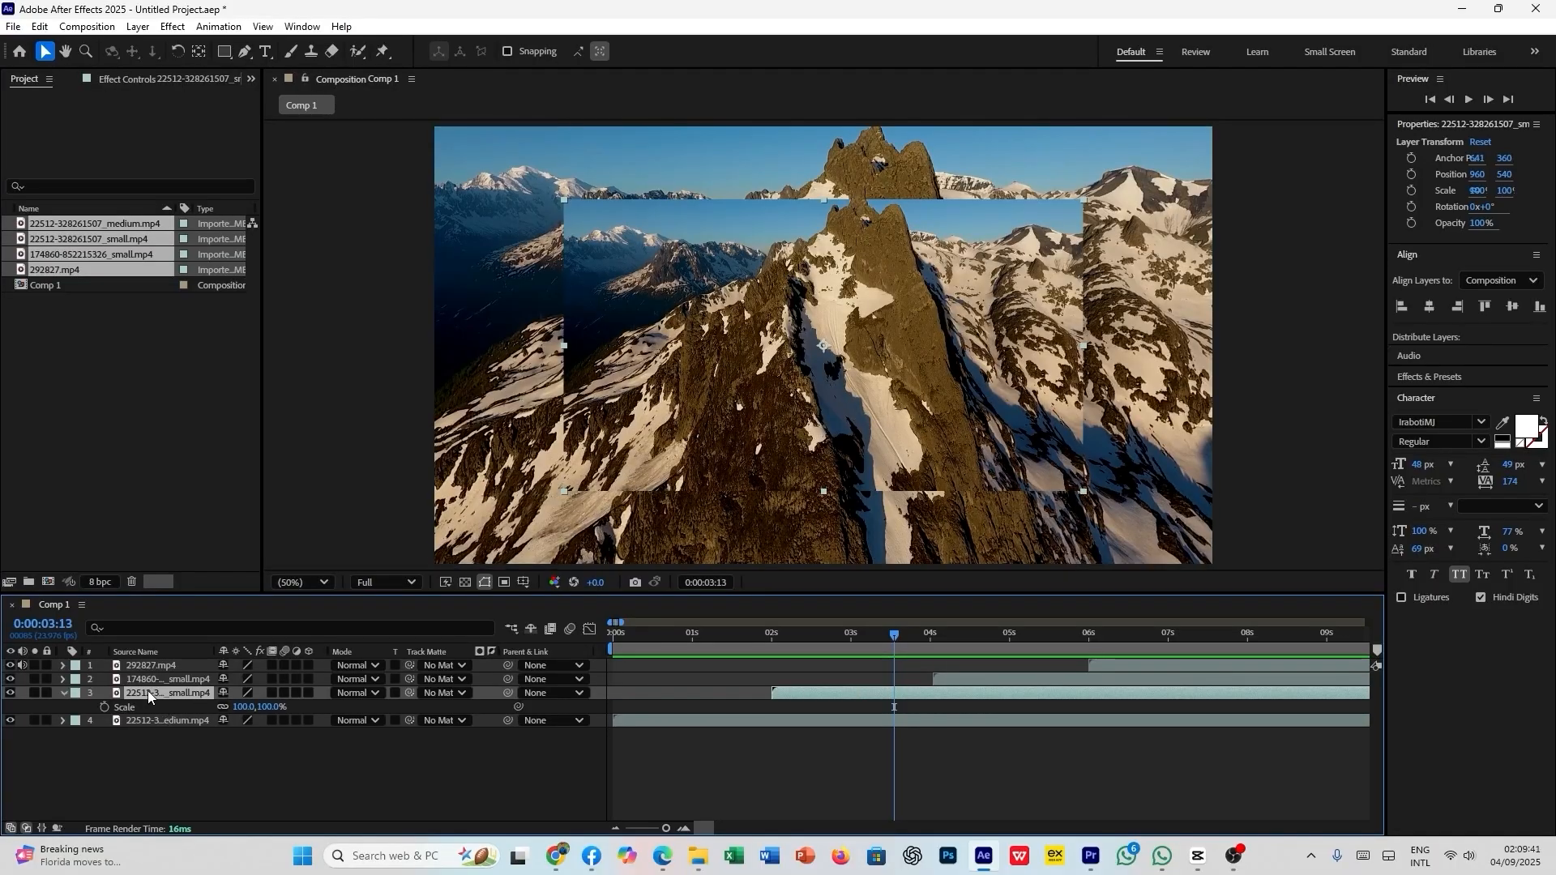
key("Delete")
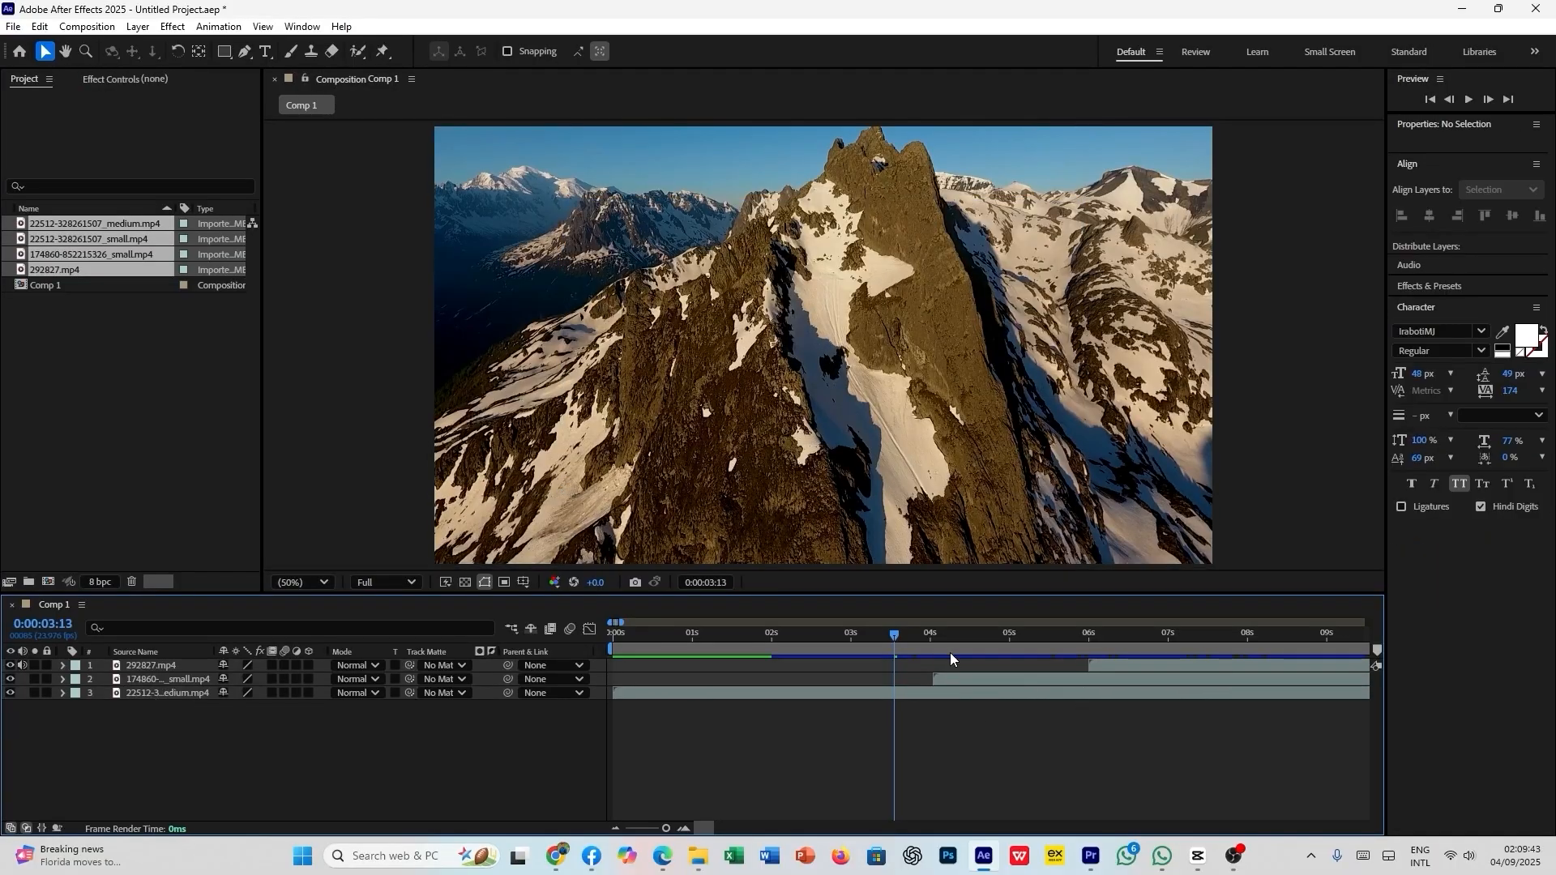
key("Home")
key("space")
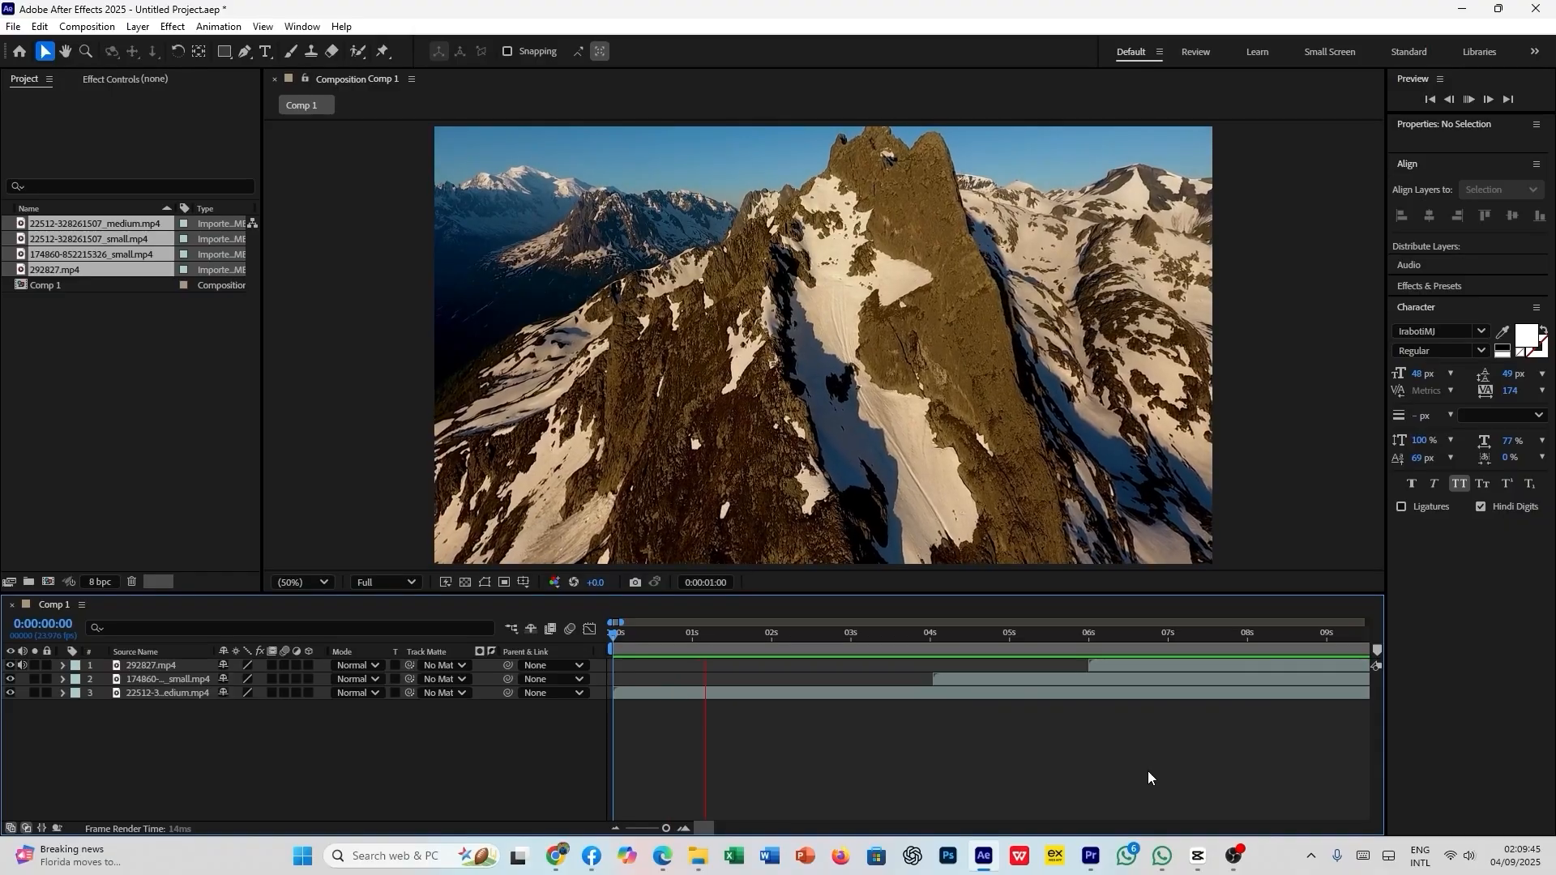
key("space")
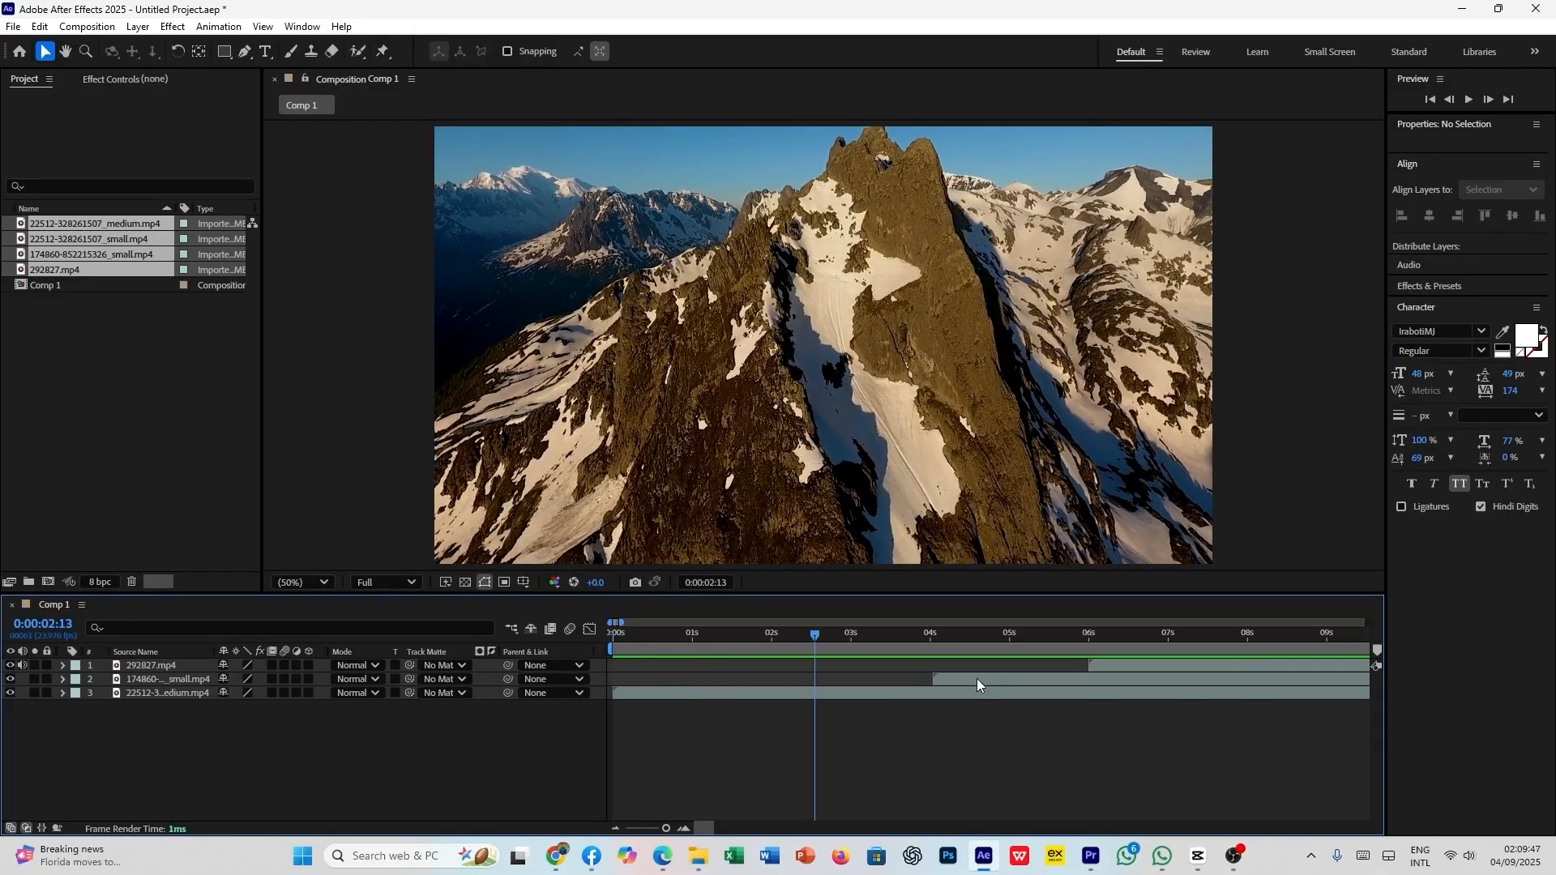
left_click_drag(978, 681, 820, 681)
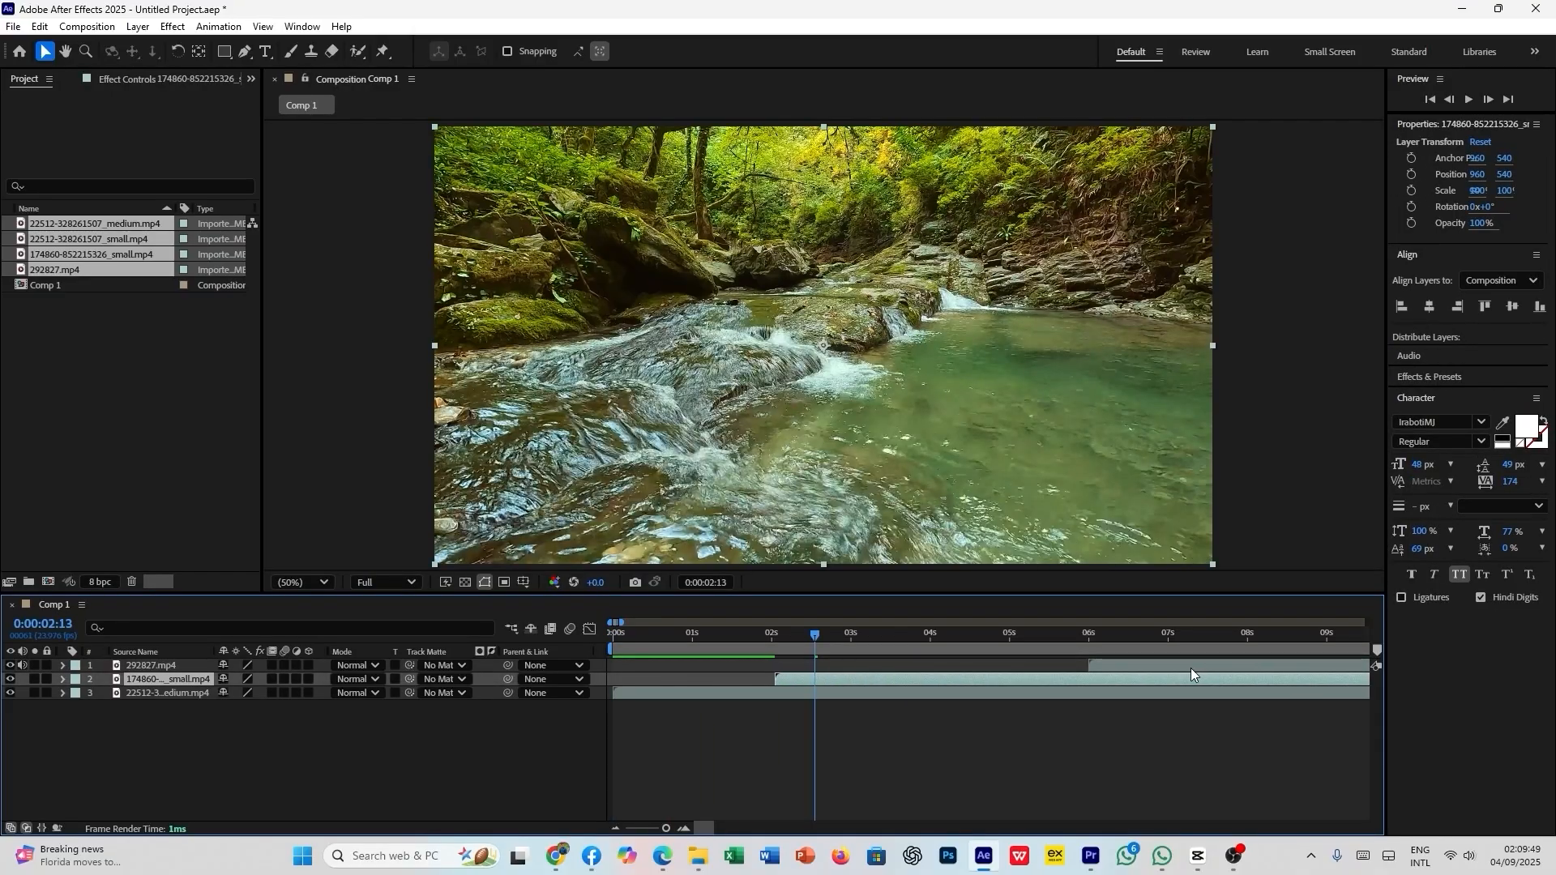
left_click_drag(1190, 667, 1028, 663)
left_click(699, 635)
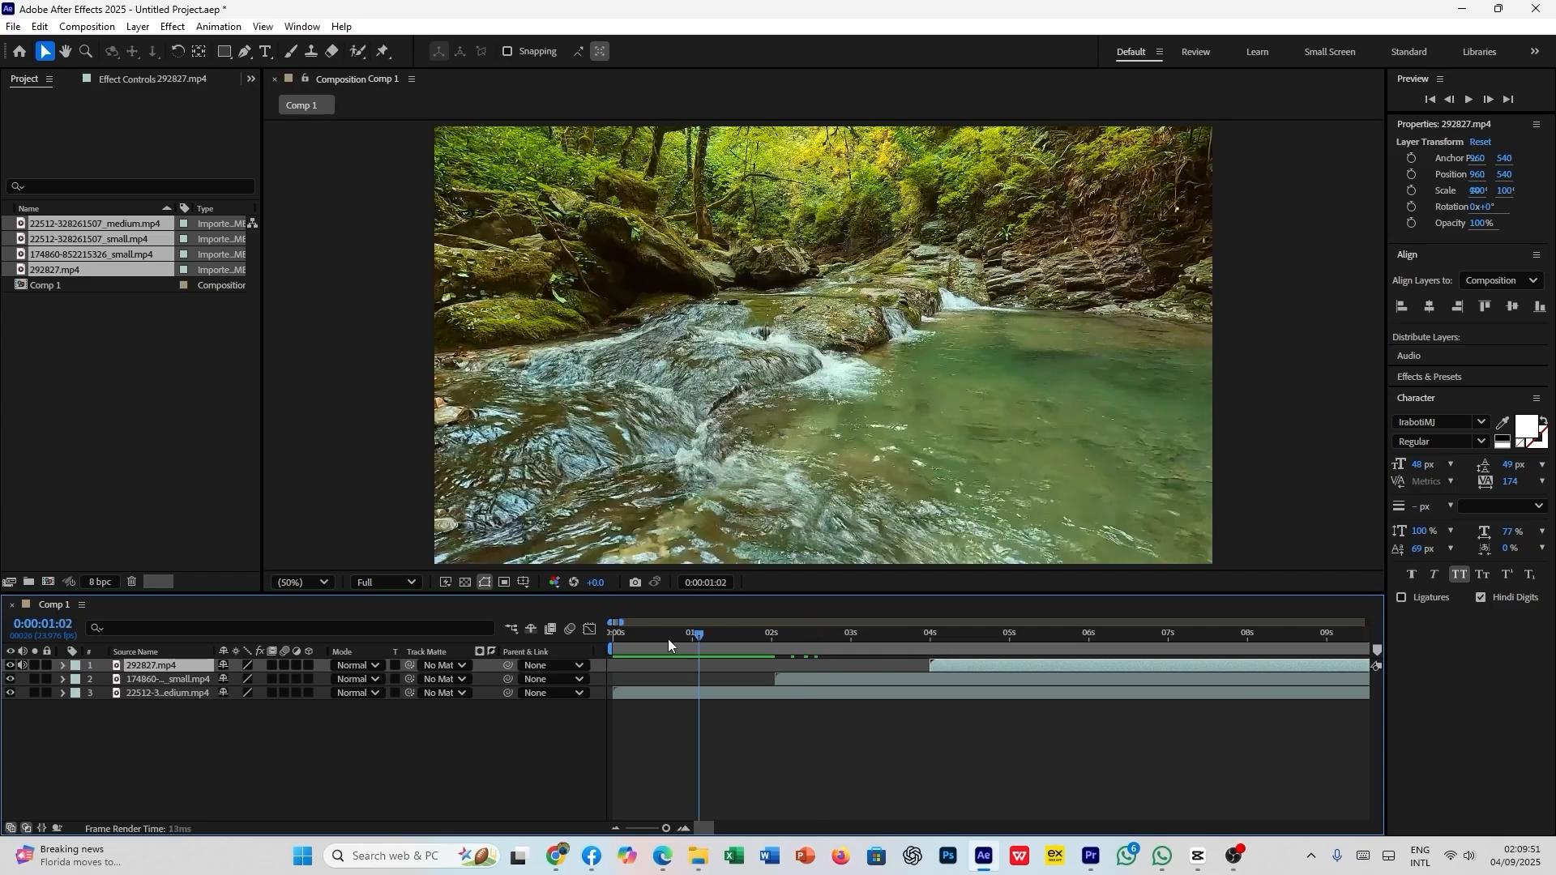
key("space")
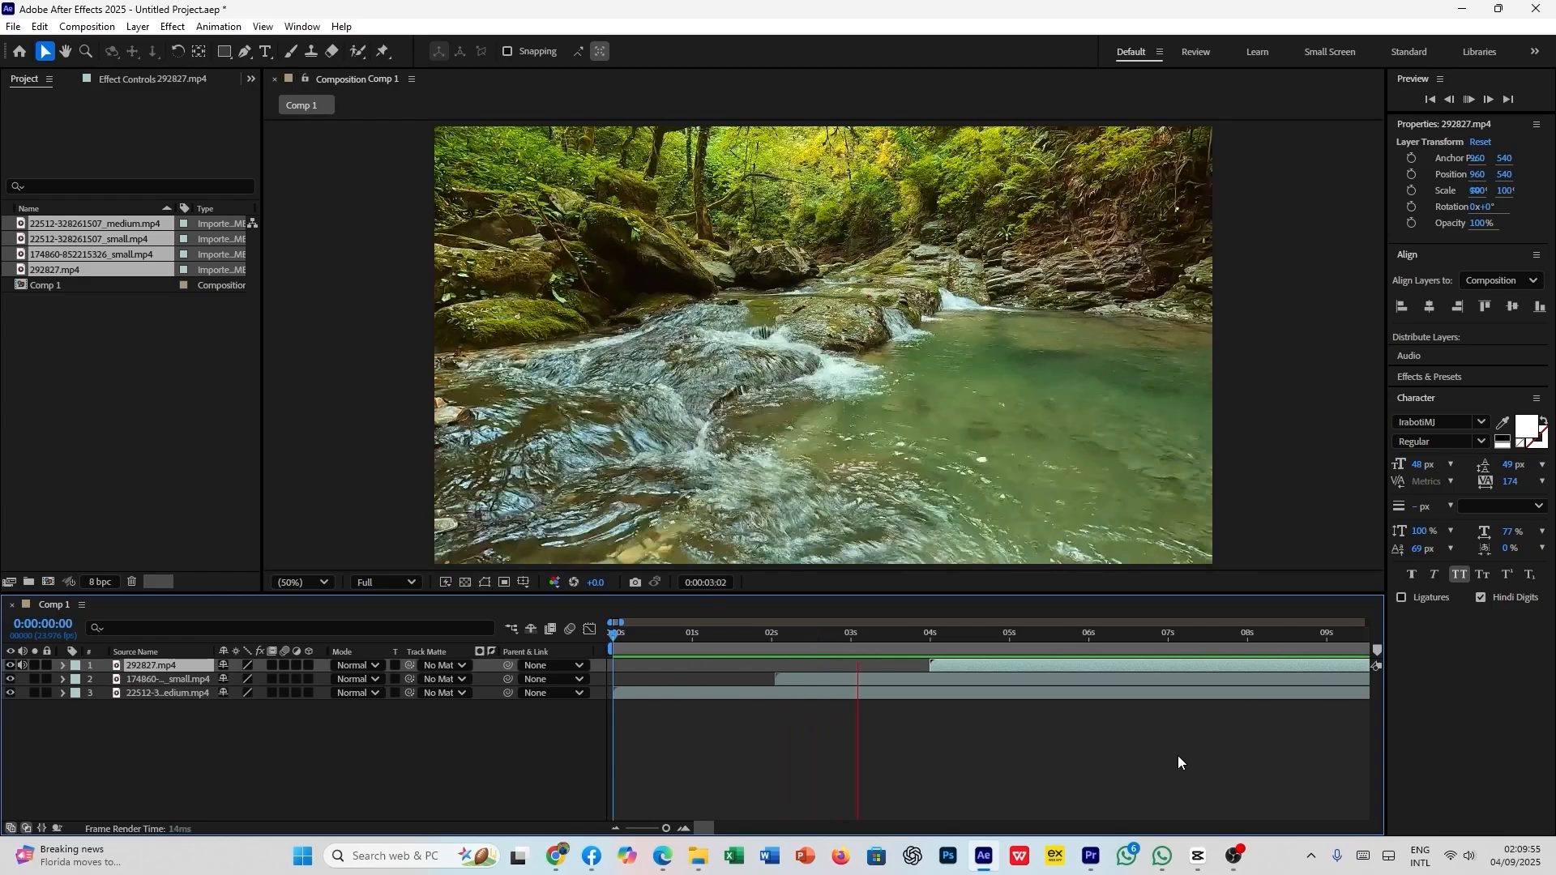
- Place the playhead at 0:00:01:18, just before the second clip starts
left_click_drag(931, 648, 755, 674)
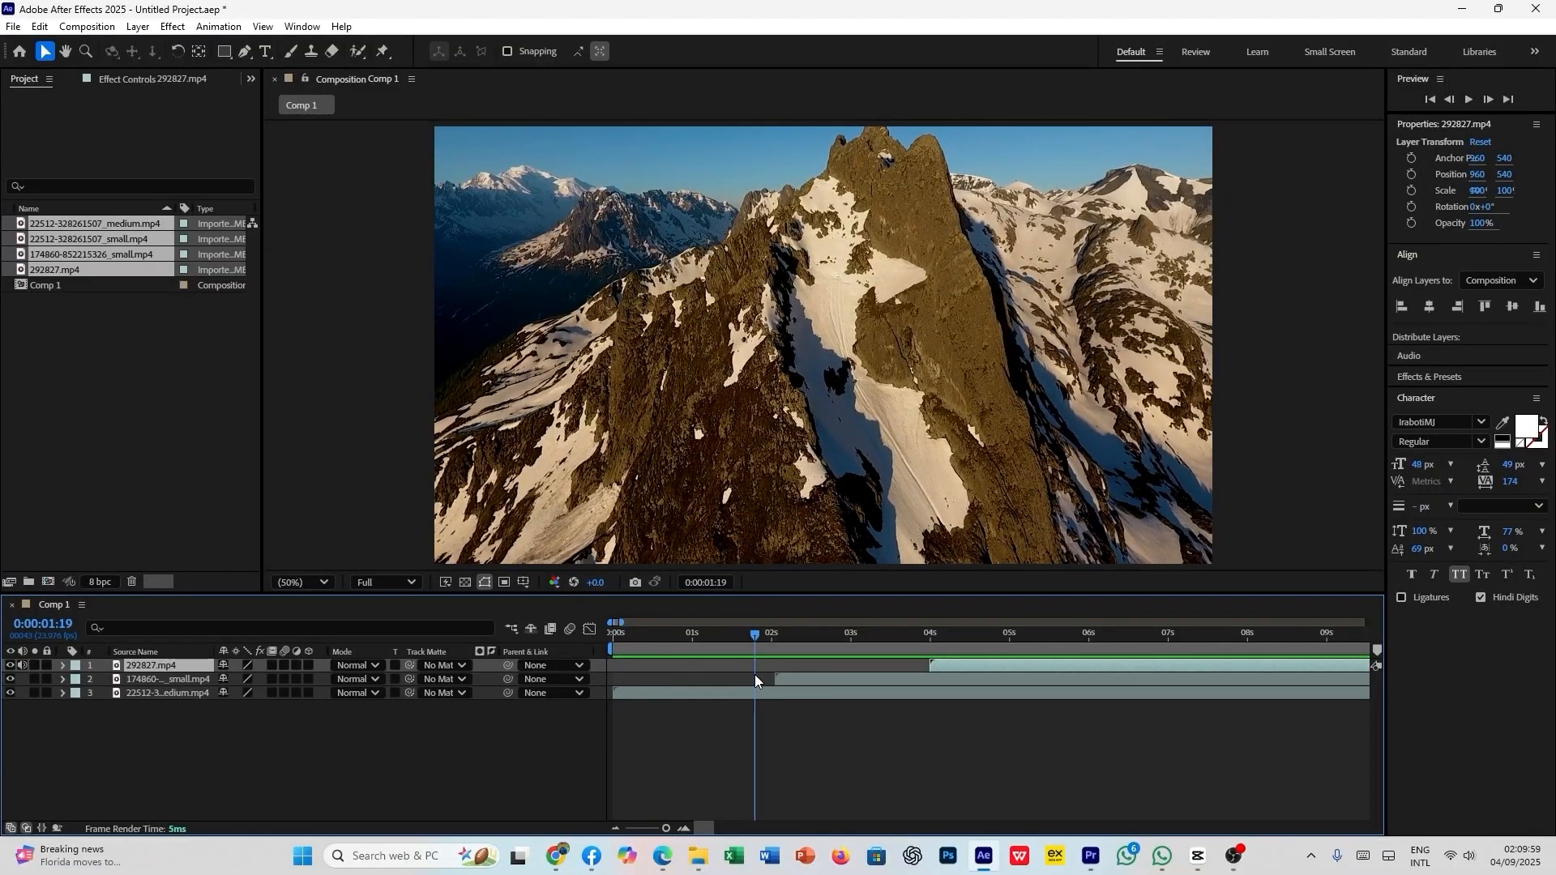
left_click(717, 731)
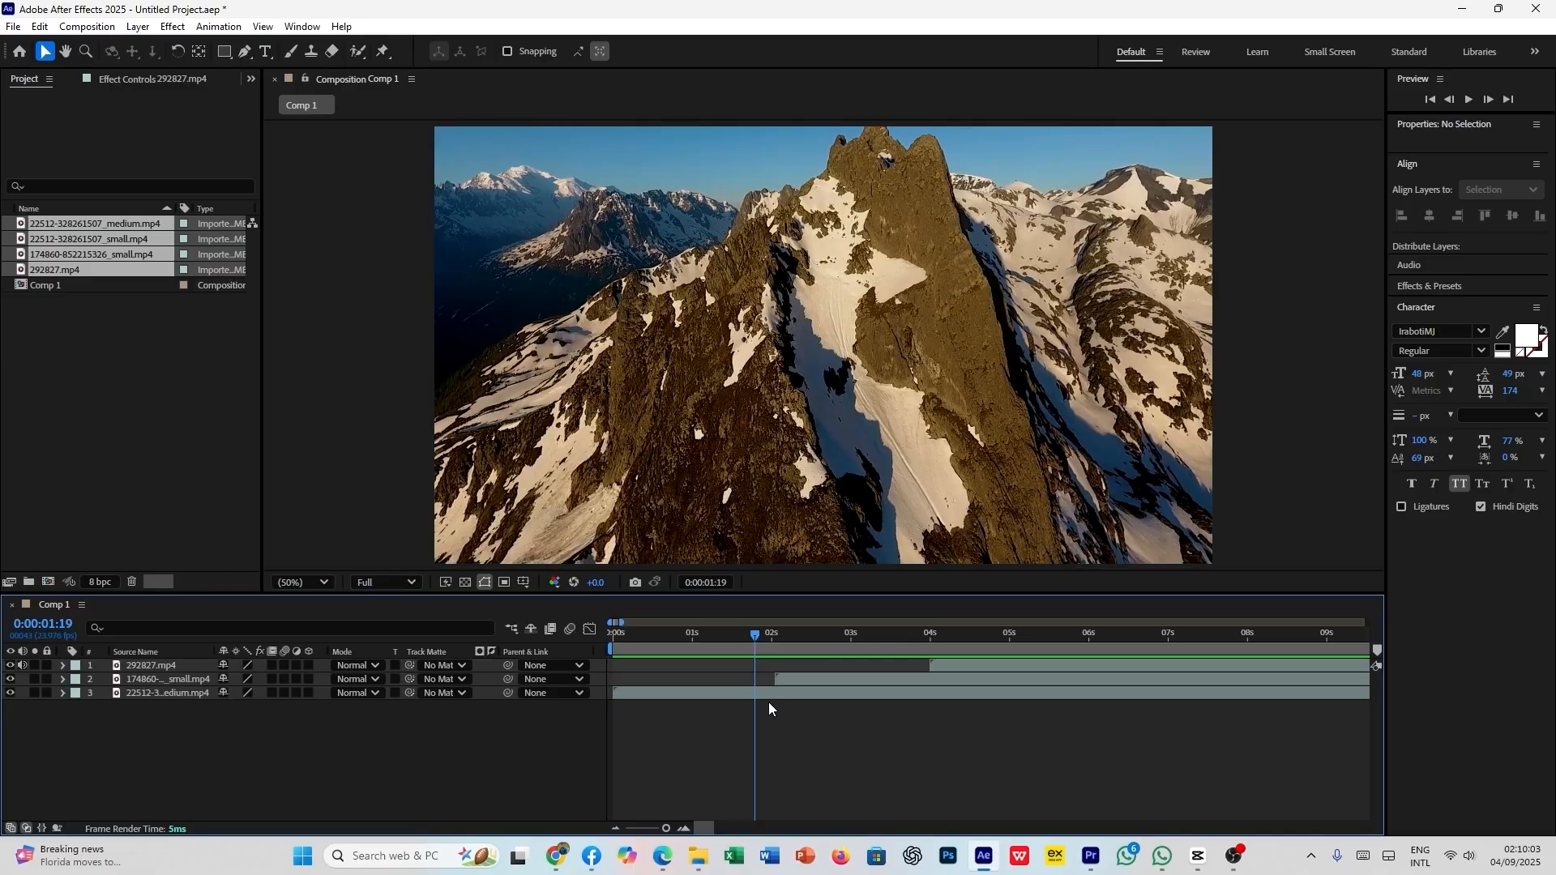
left_click(773, 693)
left_click(790, 679)
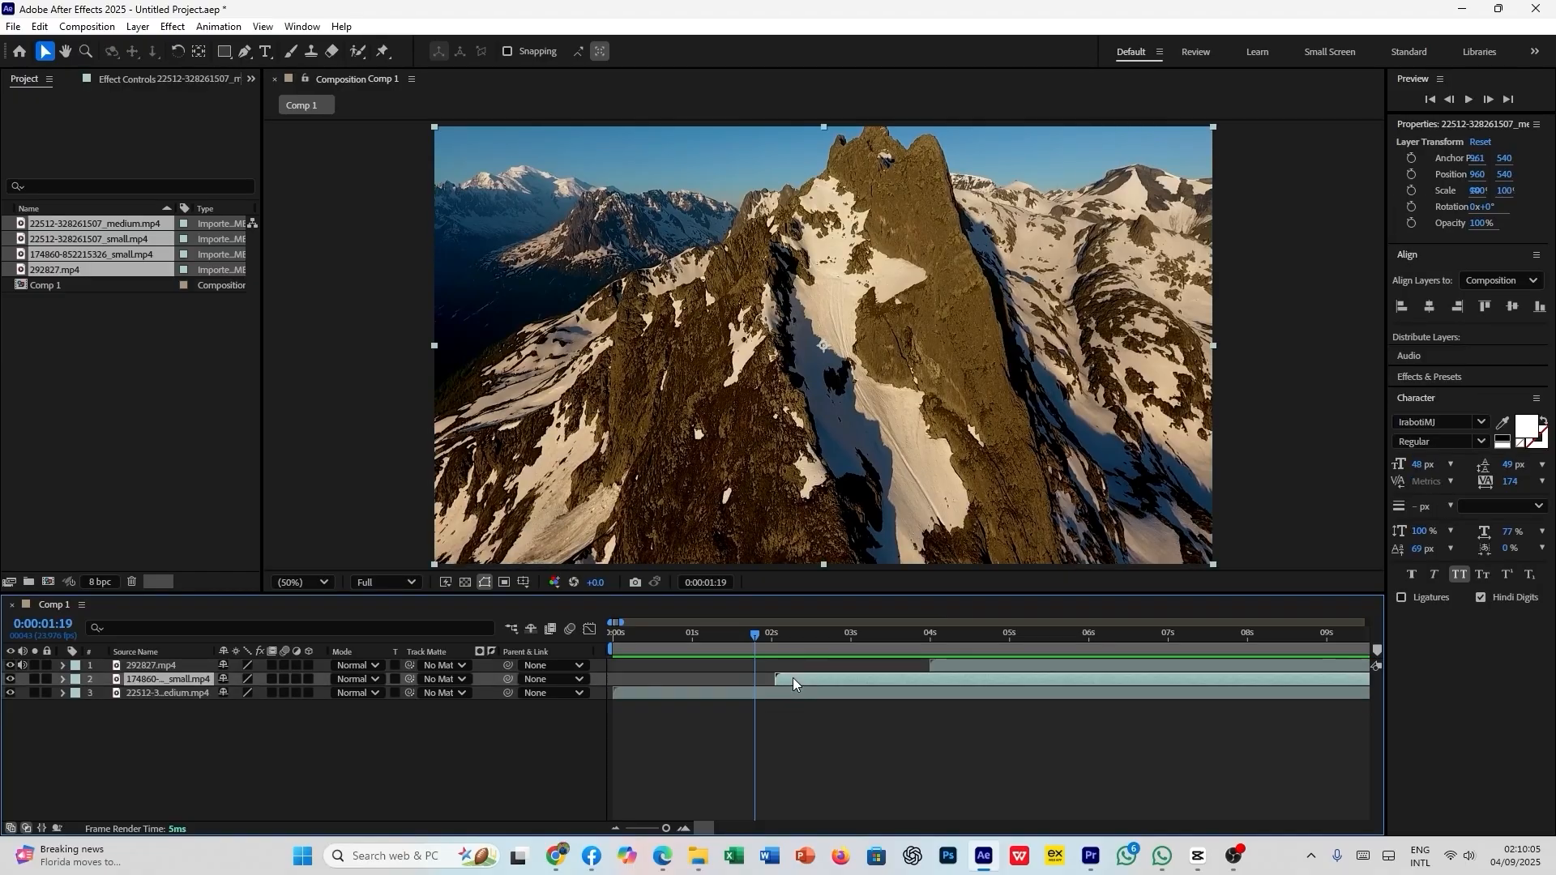
left_click(943, 666)
mouse_move(757, 641)
left_mouse_down()
mouse_move(863, 654)
mouse_move(755, 665)
left_mouse_up()
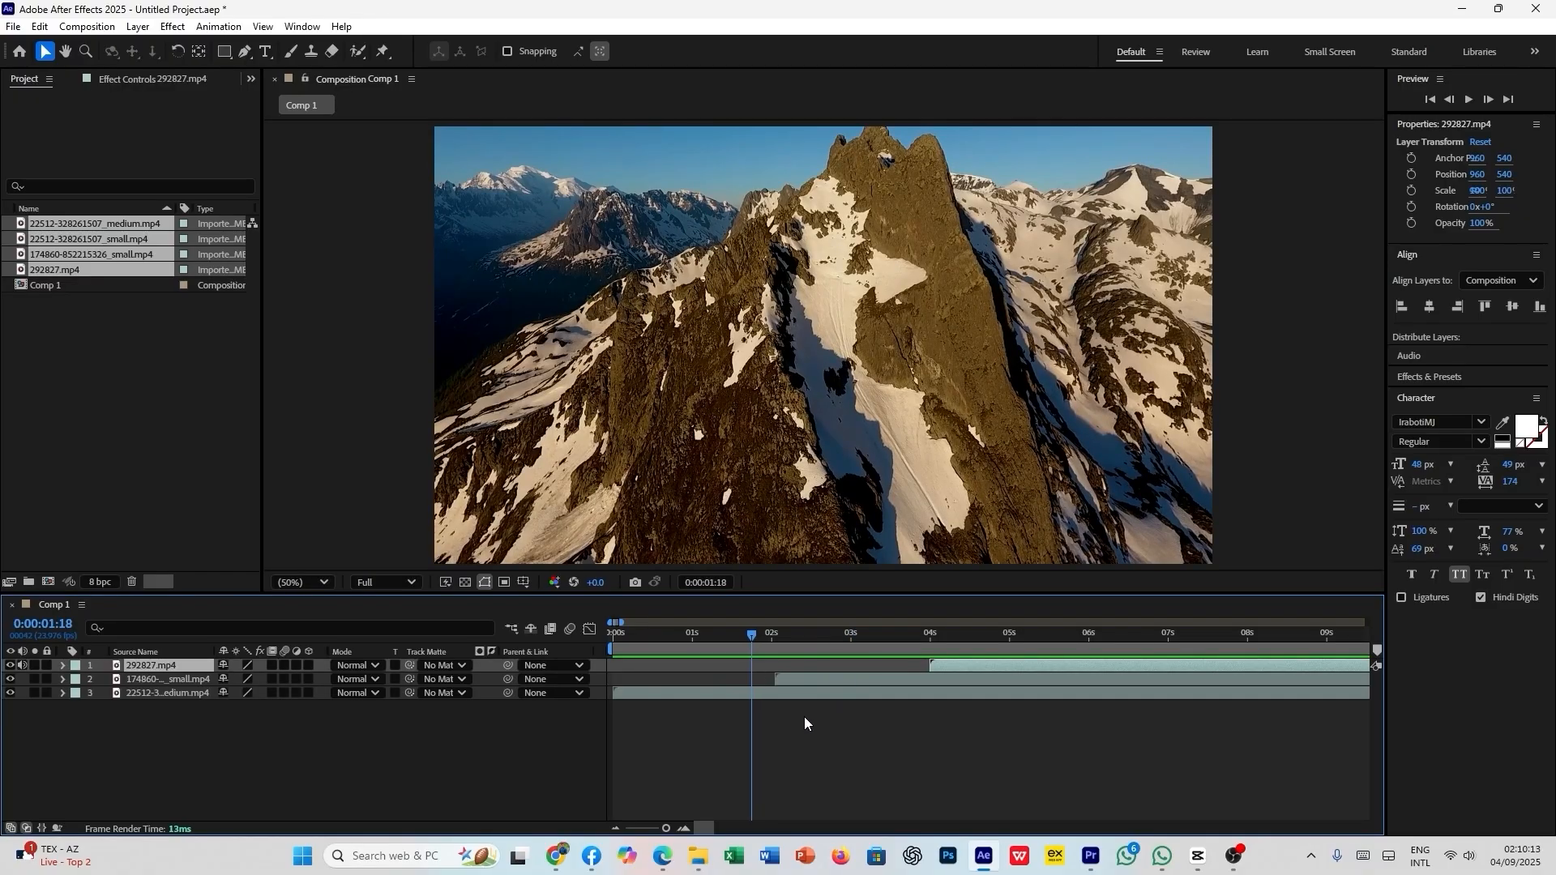
left_click(766, 691)
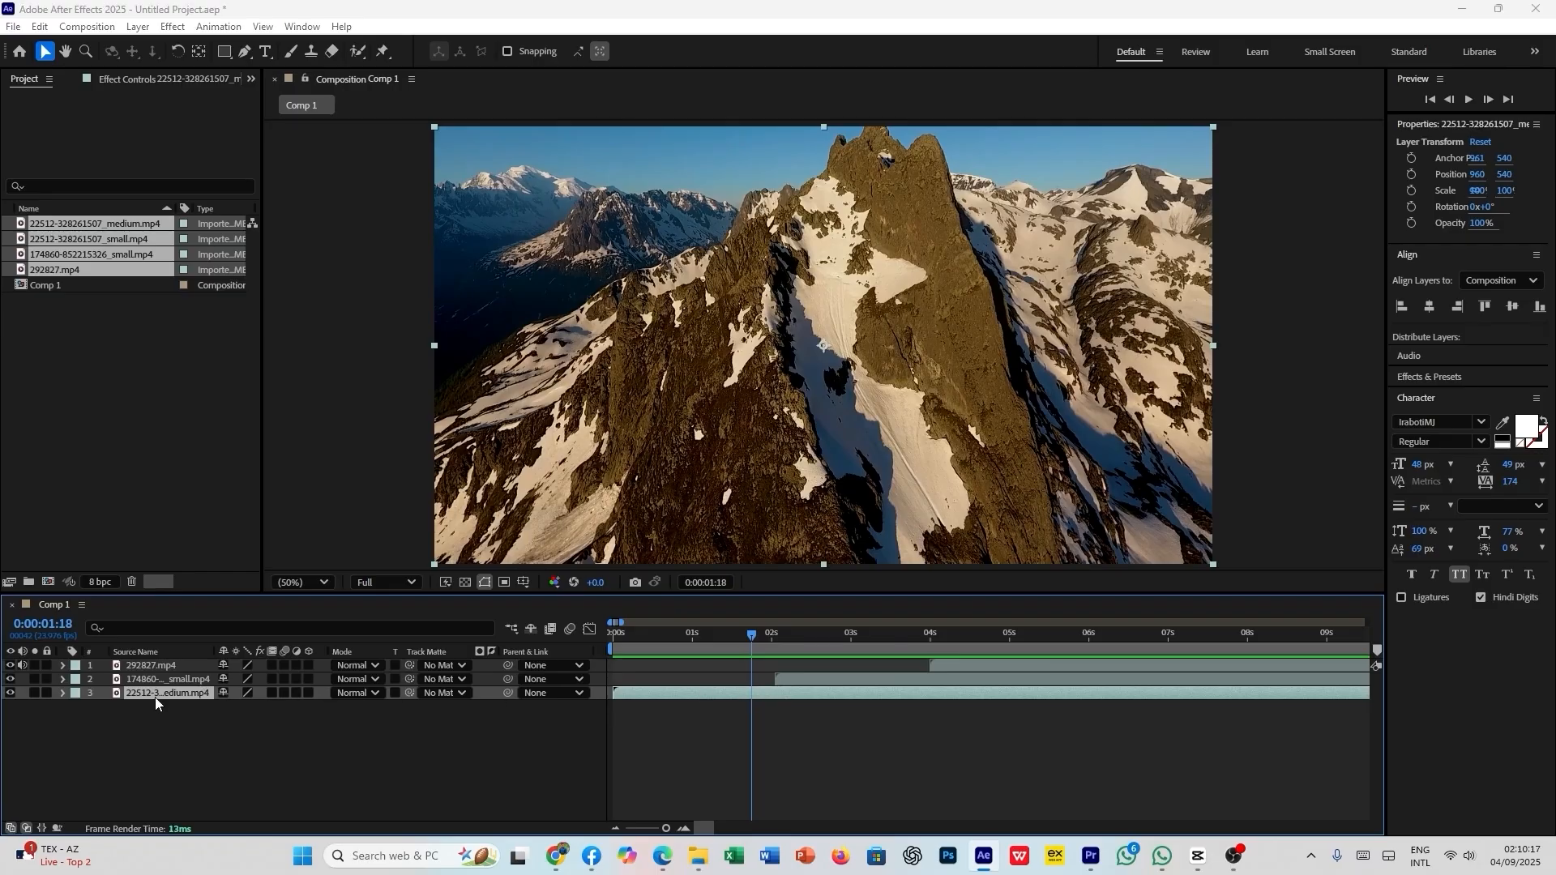
key("ctrl+space")
type("gauss")
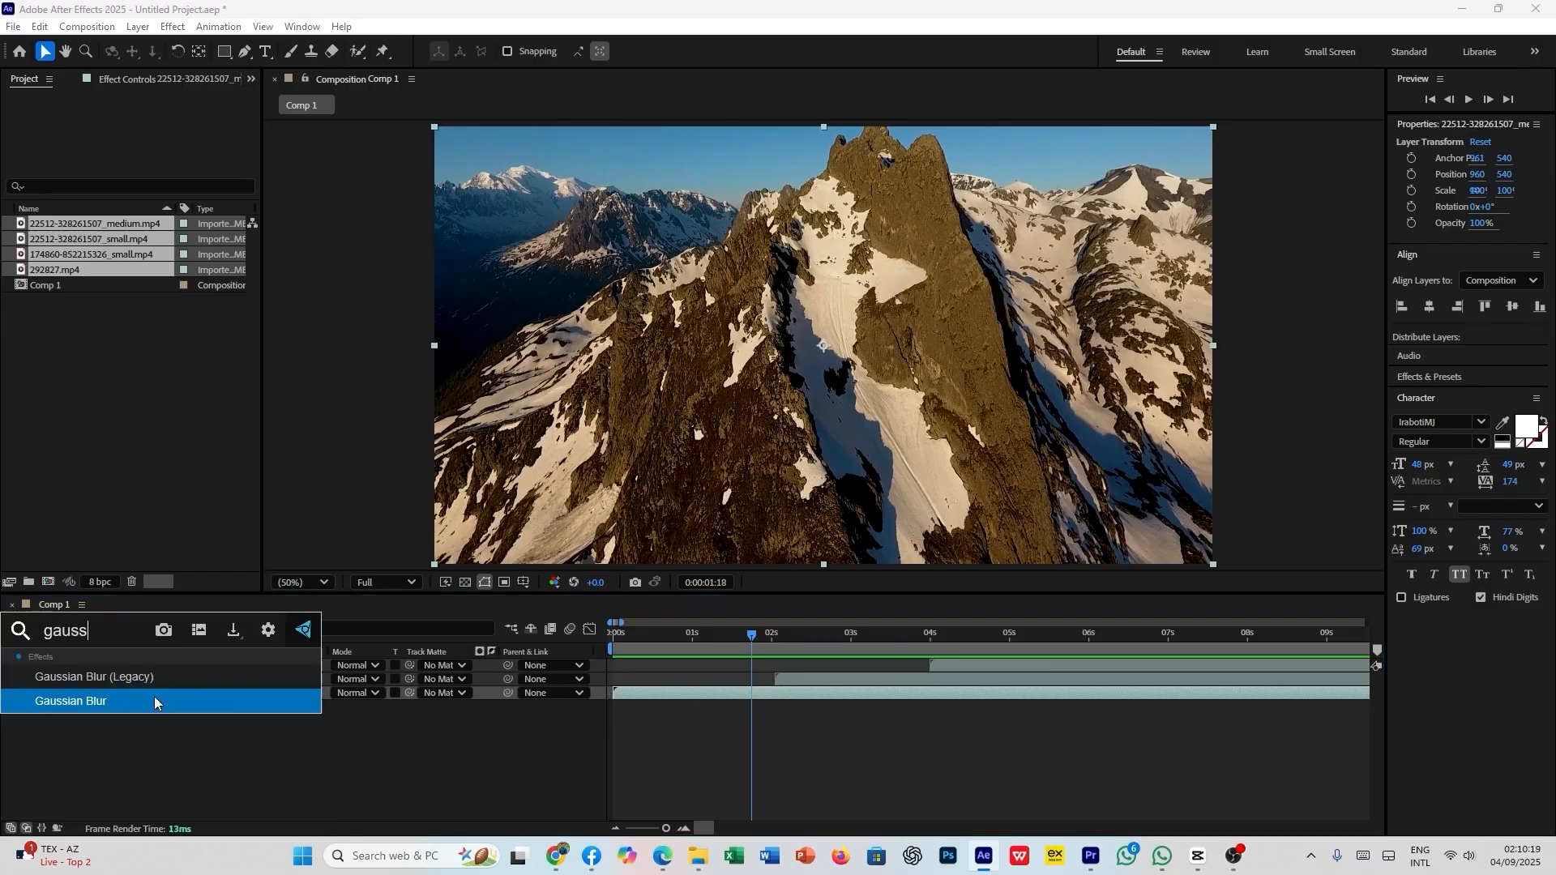
left_click(163, 678)
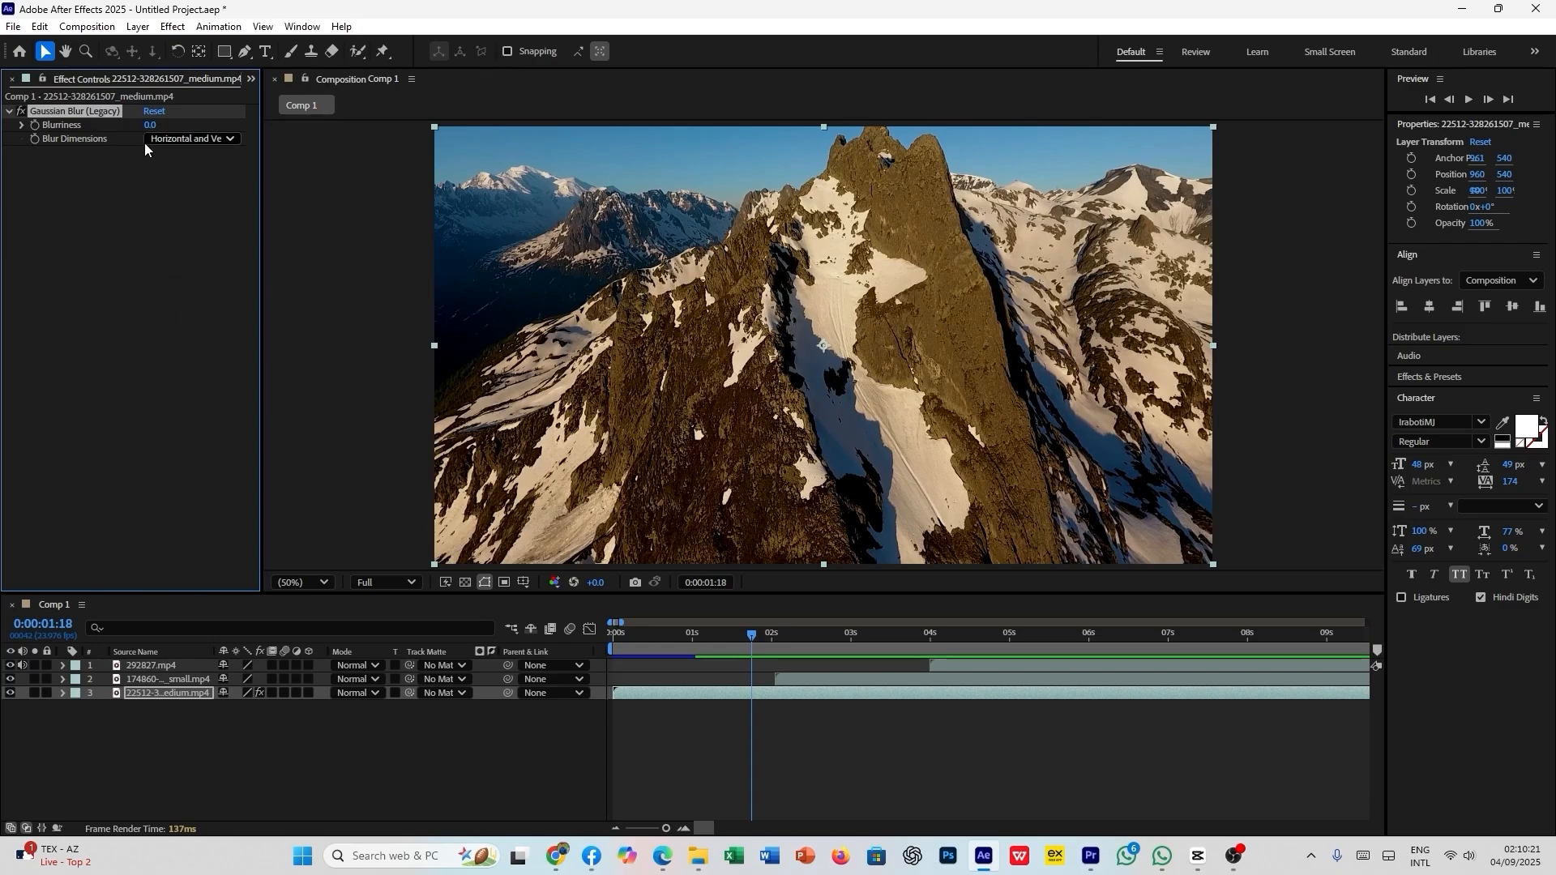
- Set the mountain clip's Blurriness to about 10.6 and compare it with the second clip at 0:00:02:05
left_click_drag(149, 126, 229, 125)
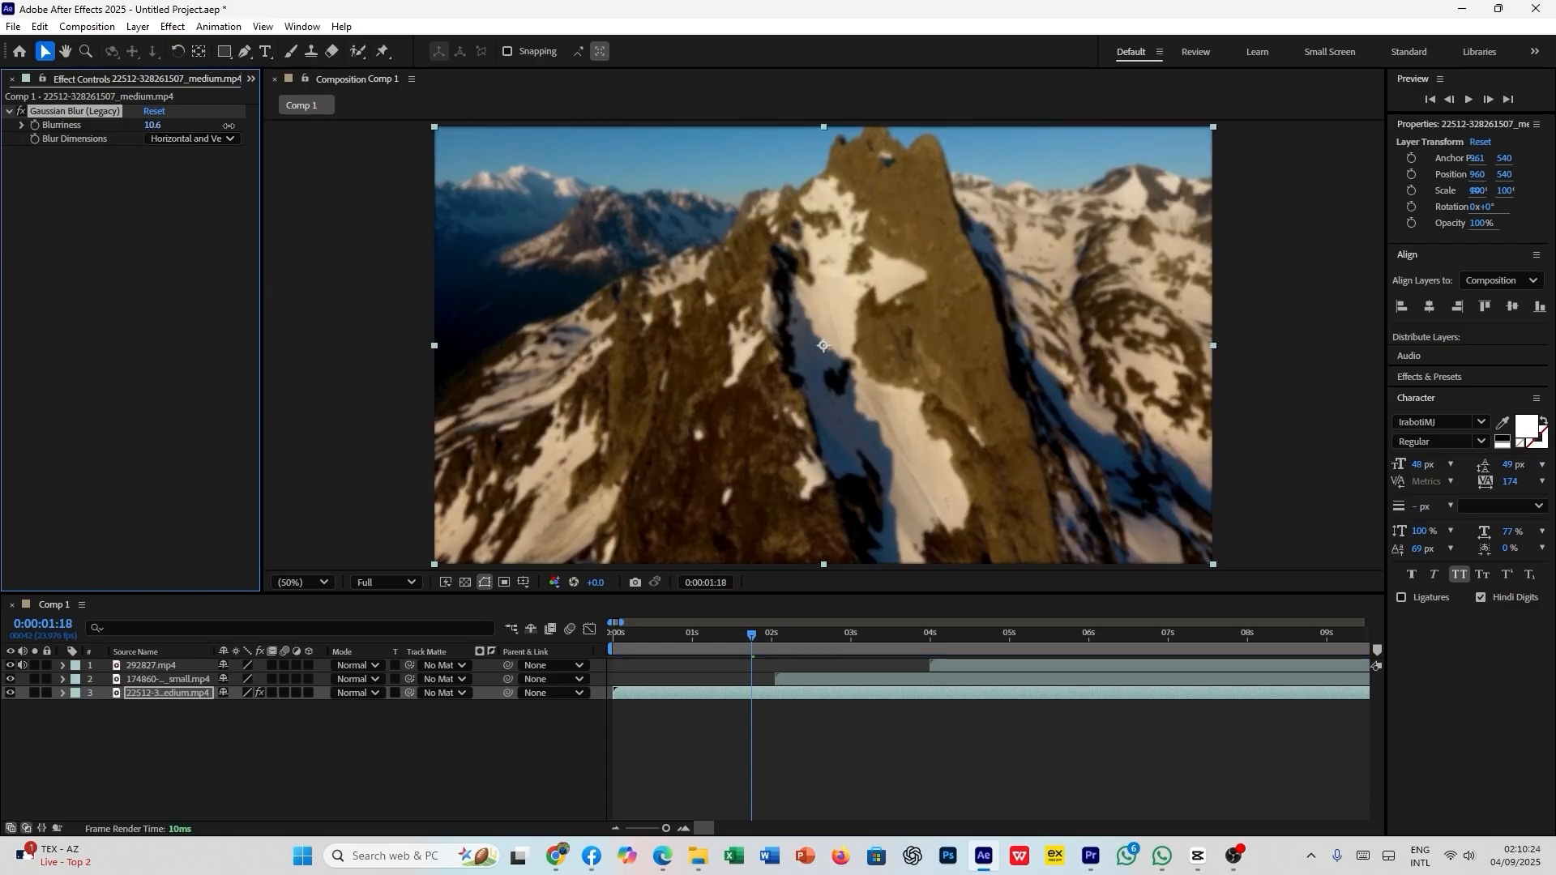
left_click(814, 676)
left_click_drag(756, 637, 792, 639)
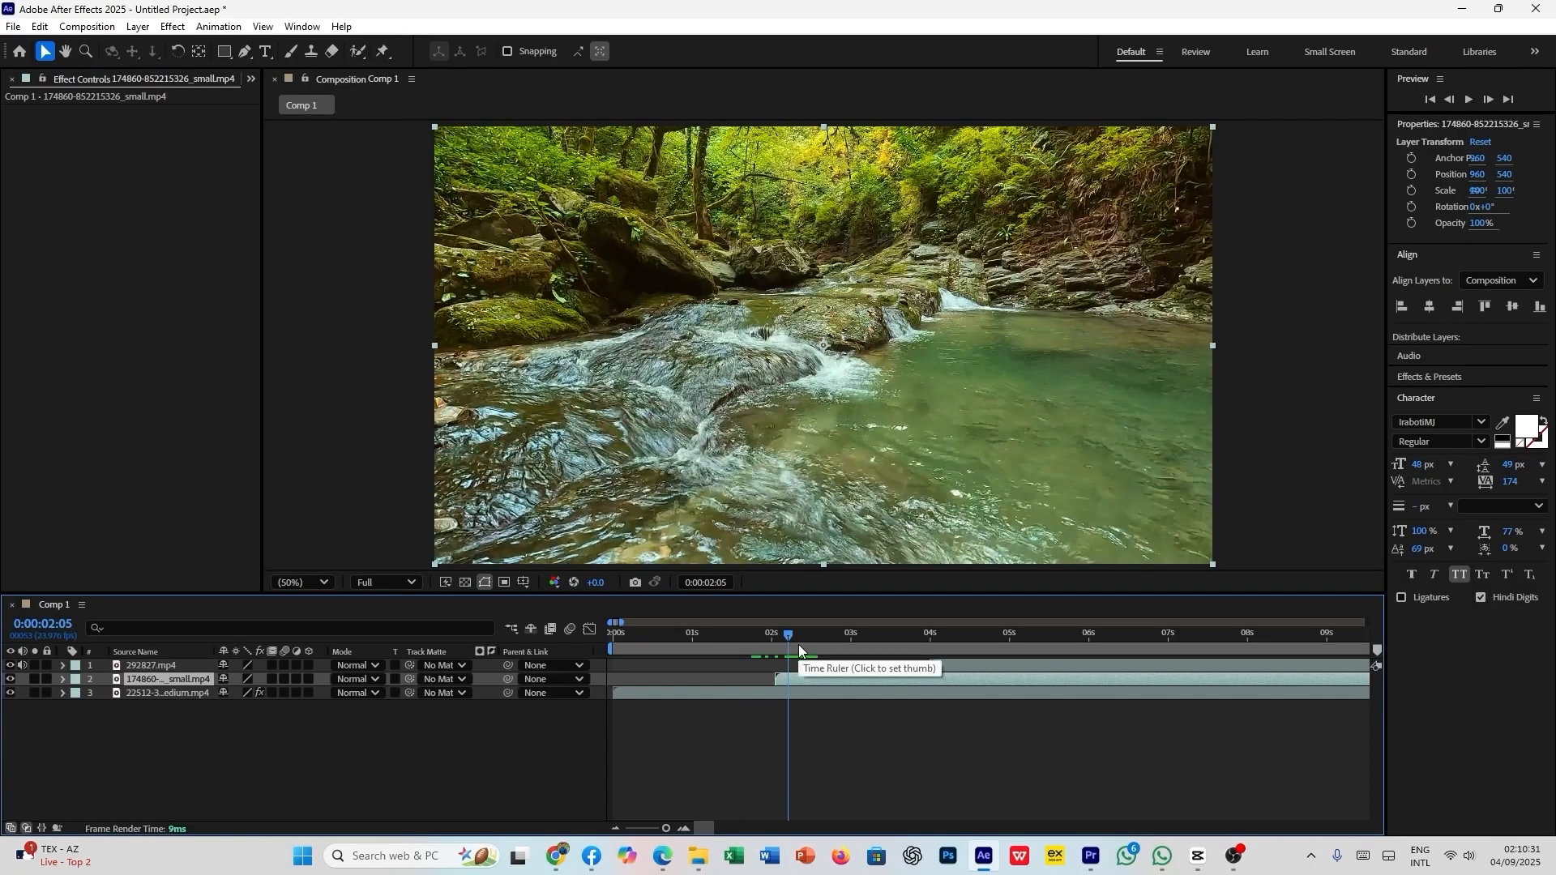
key("ctrl+z")
key("ctrl+z")
left_click(787, 776)
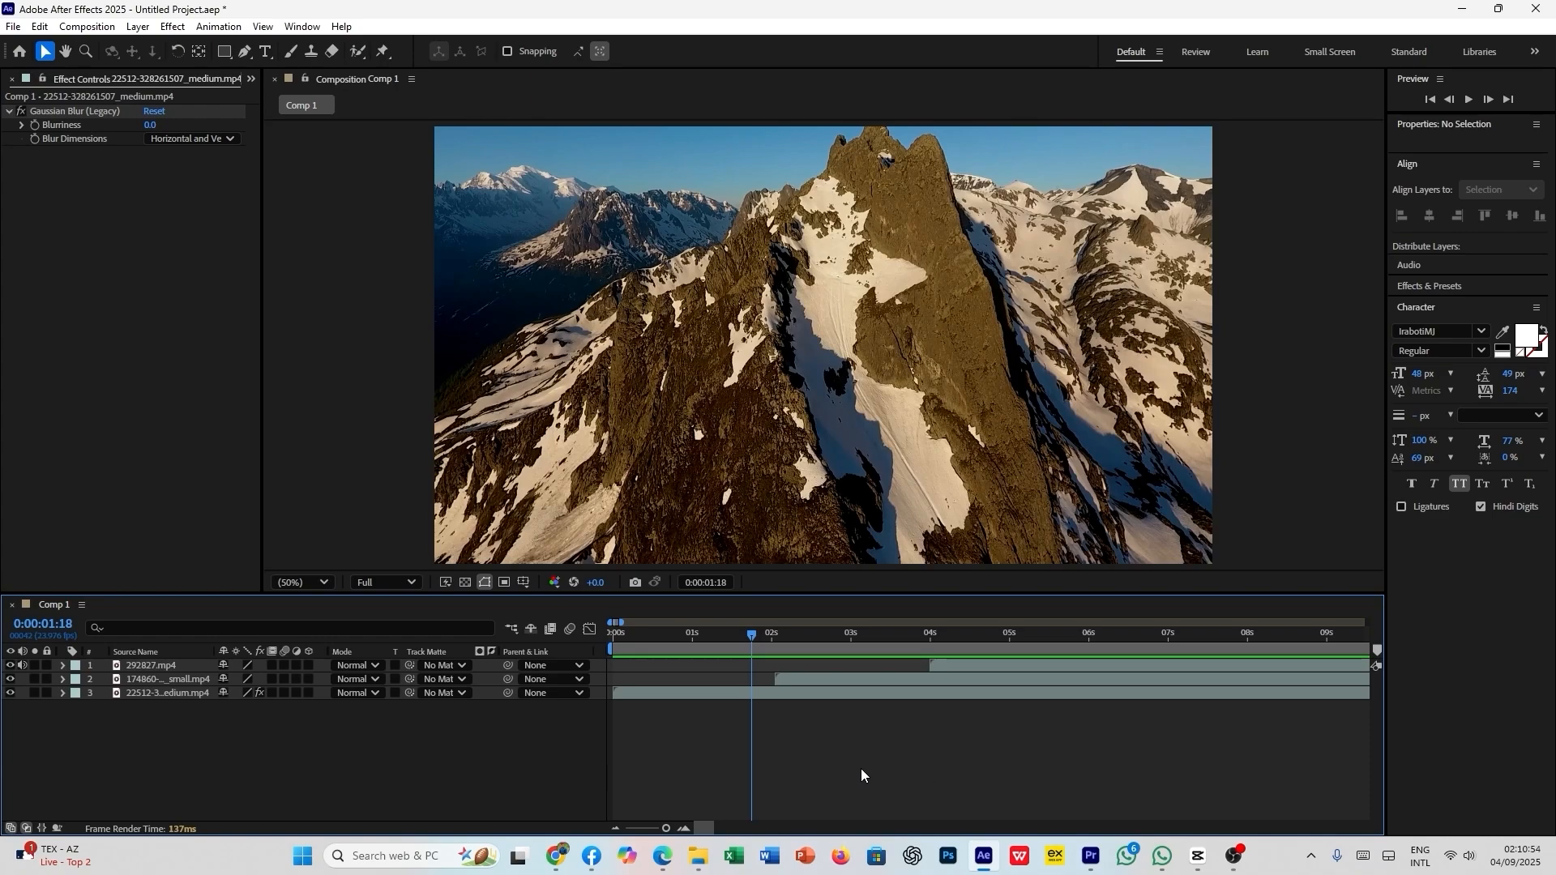
right_click(491, 750)
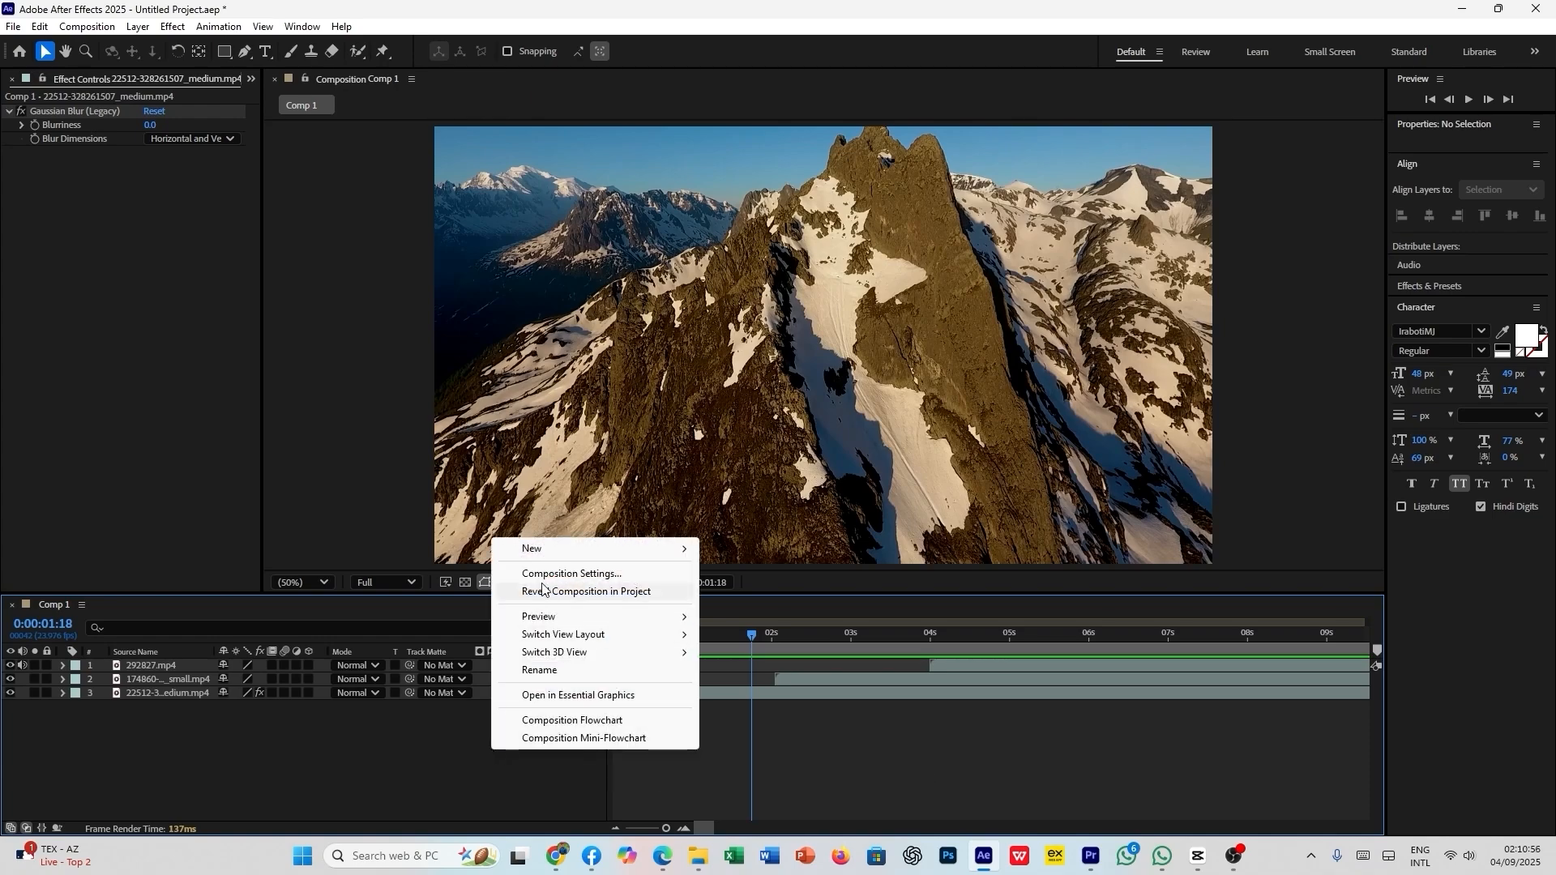
mouse_move(556, 554)
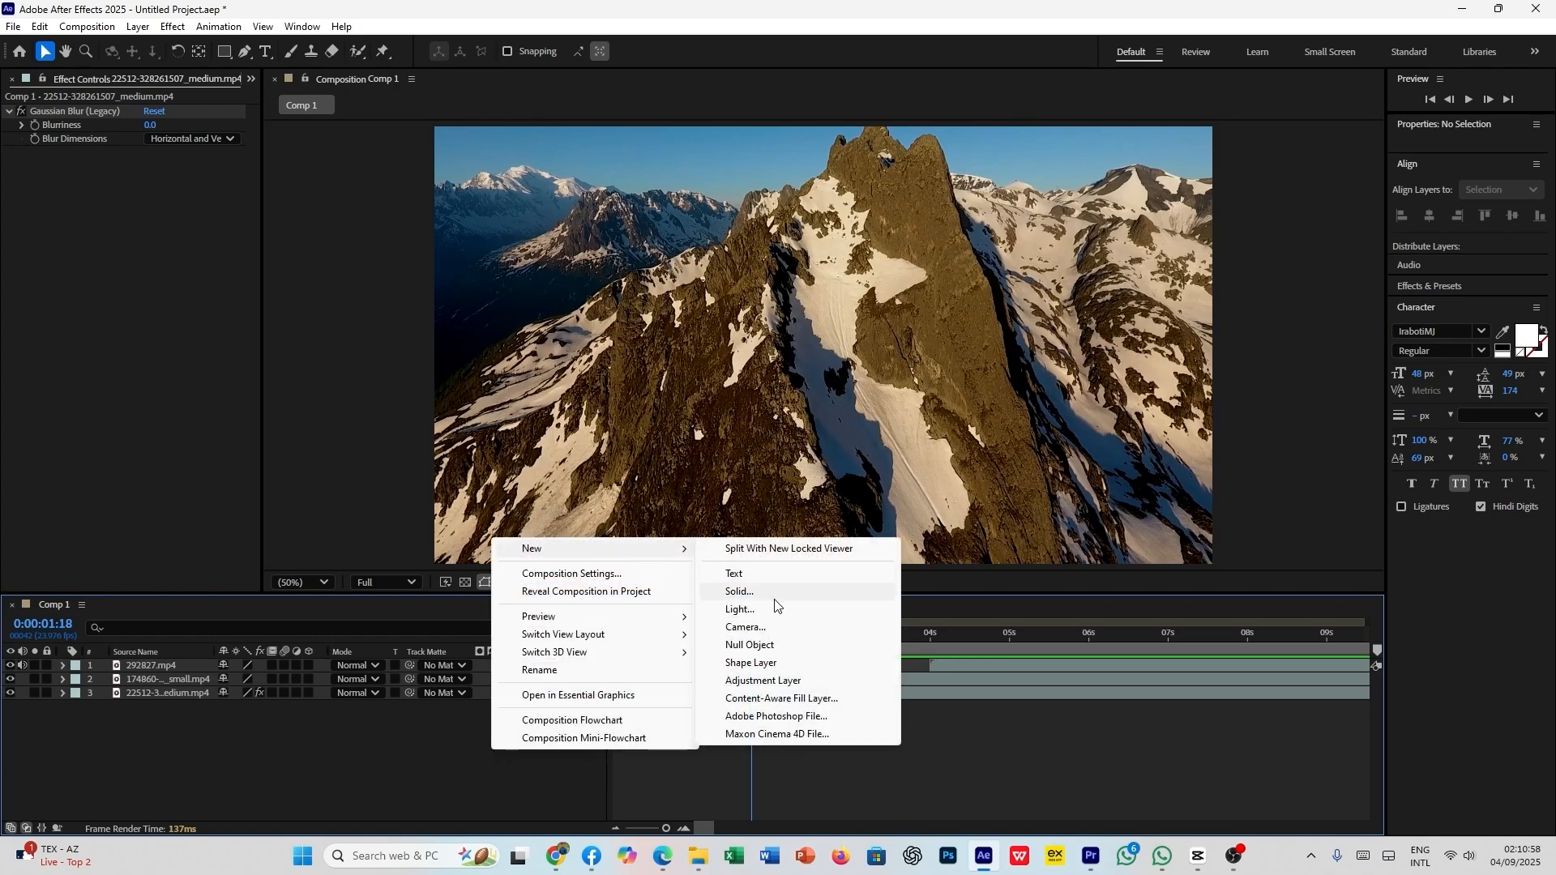
left_click(416, 743)
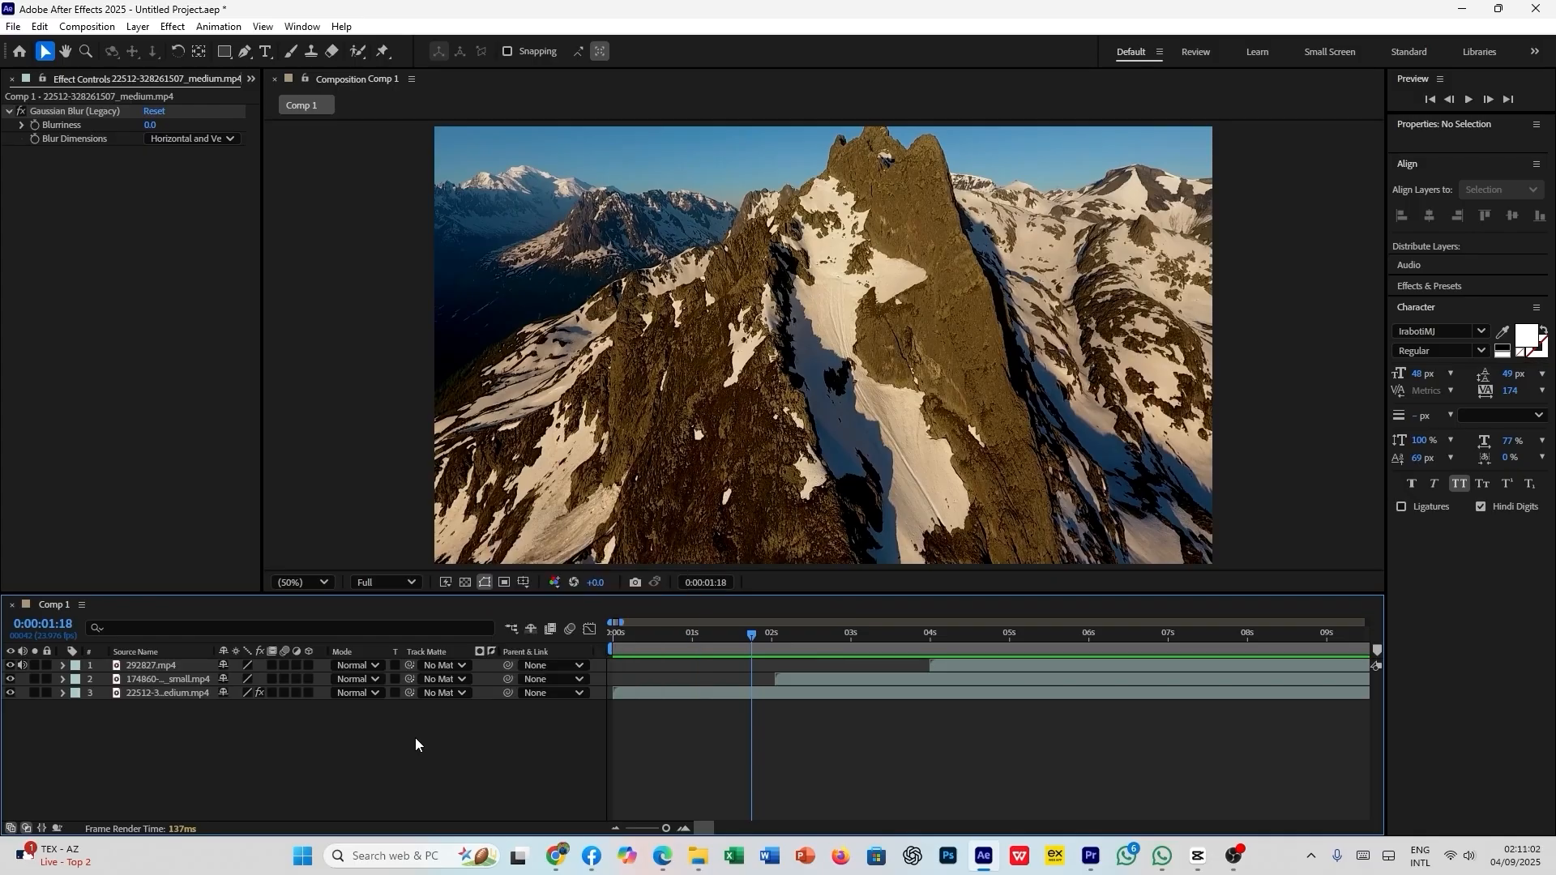
- Add a new adjustment layer above all the clips in Comp 1
right_click(295, 752)
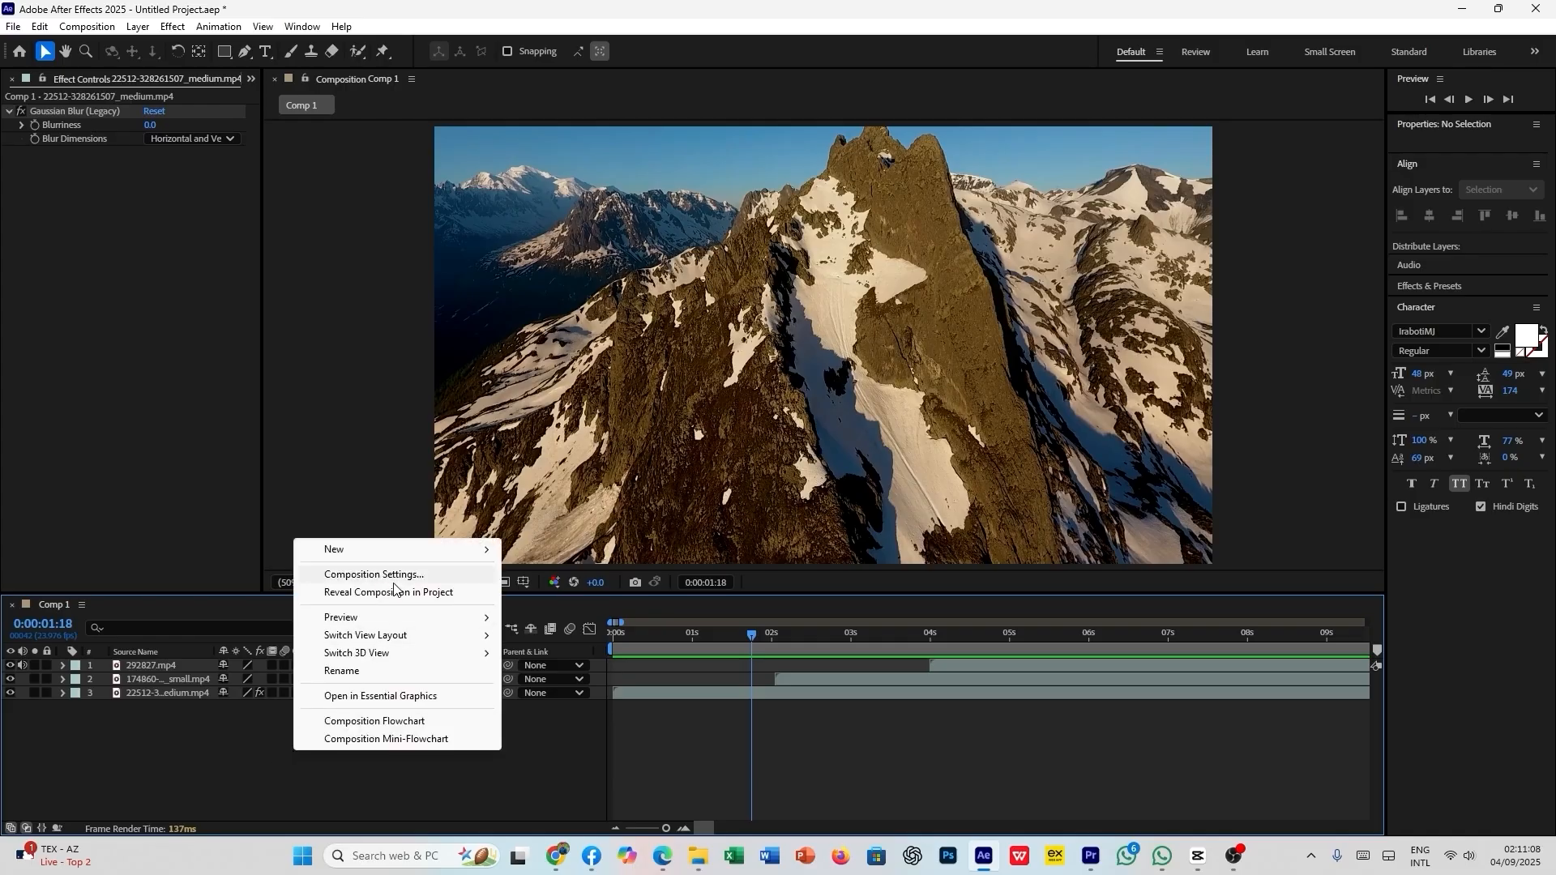
mouse_move(401, 558)
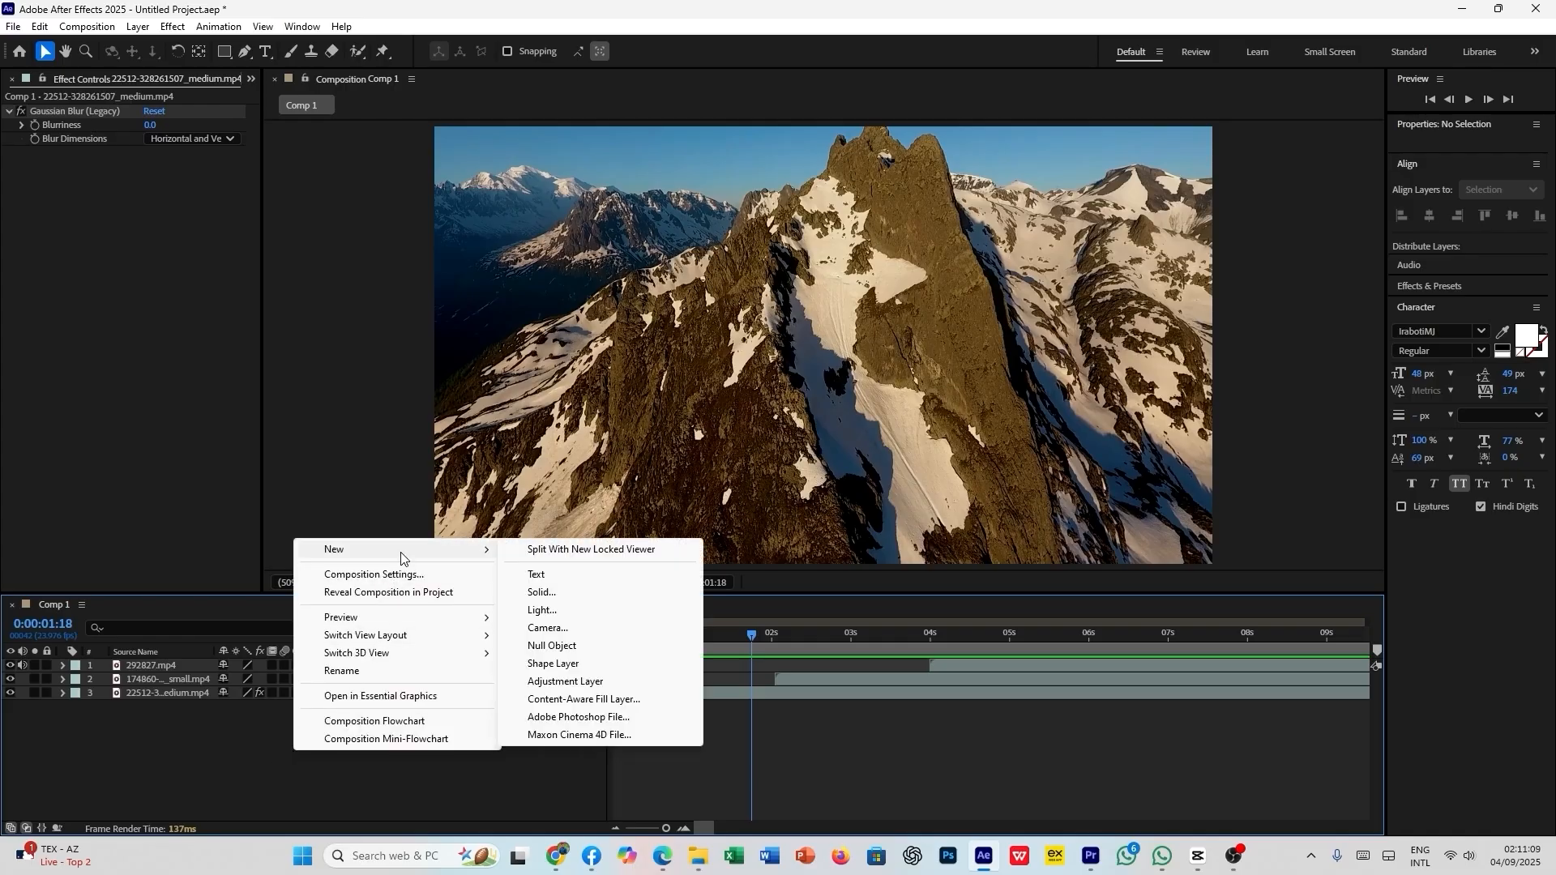
left_click(568, 683)
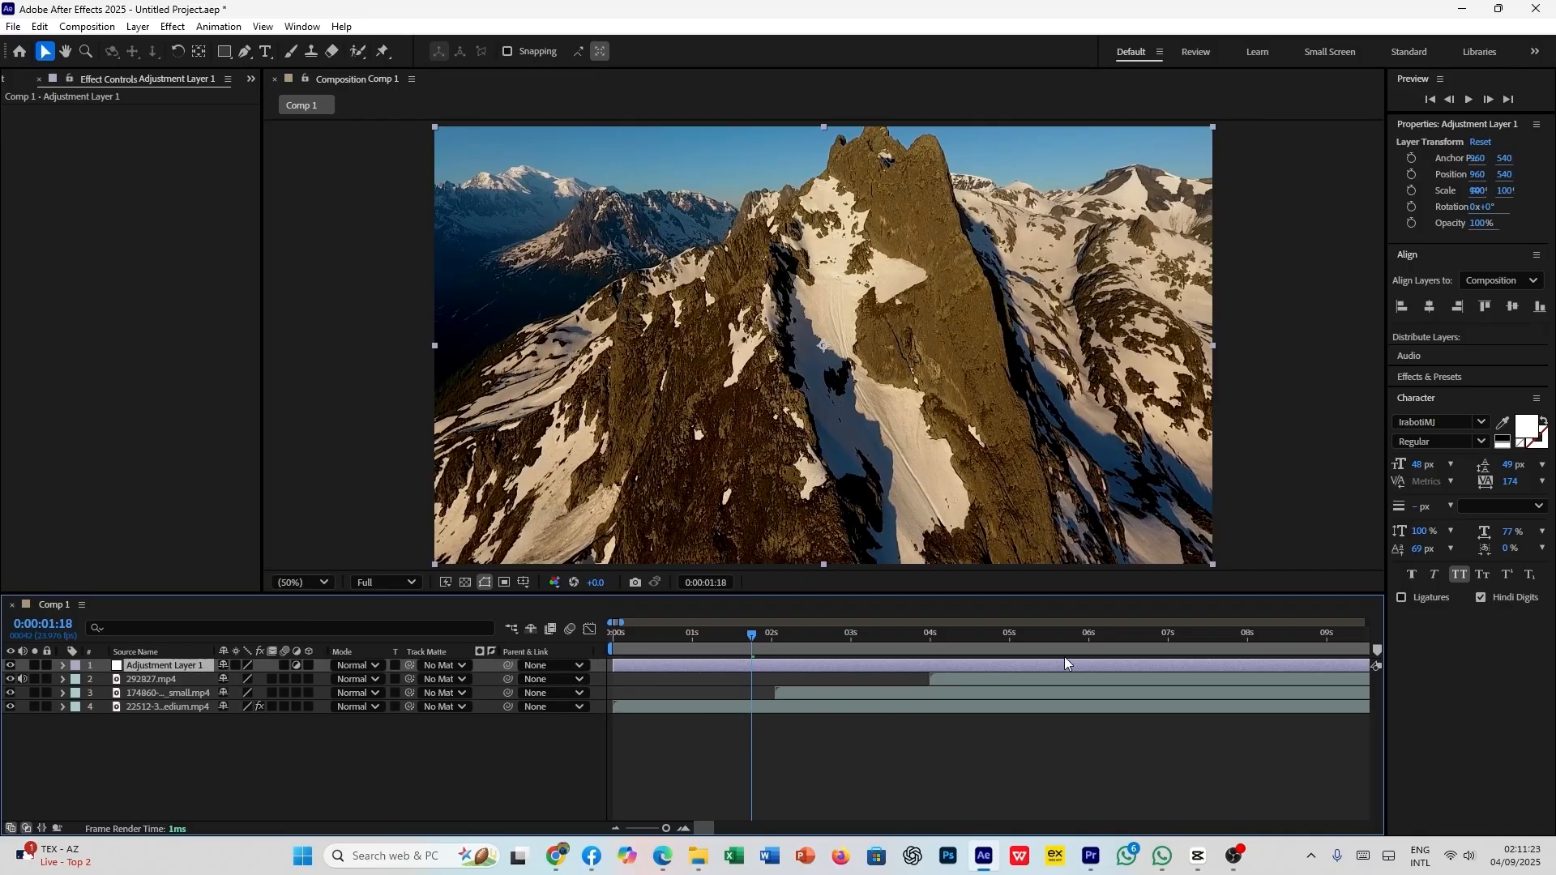
left_click(836, 750)
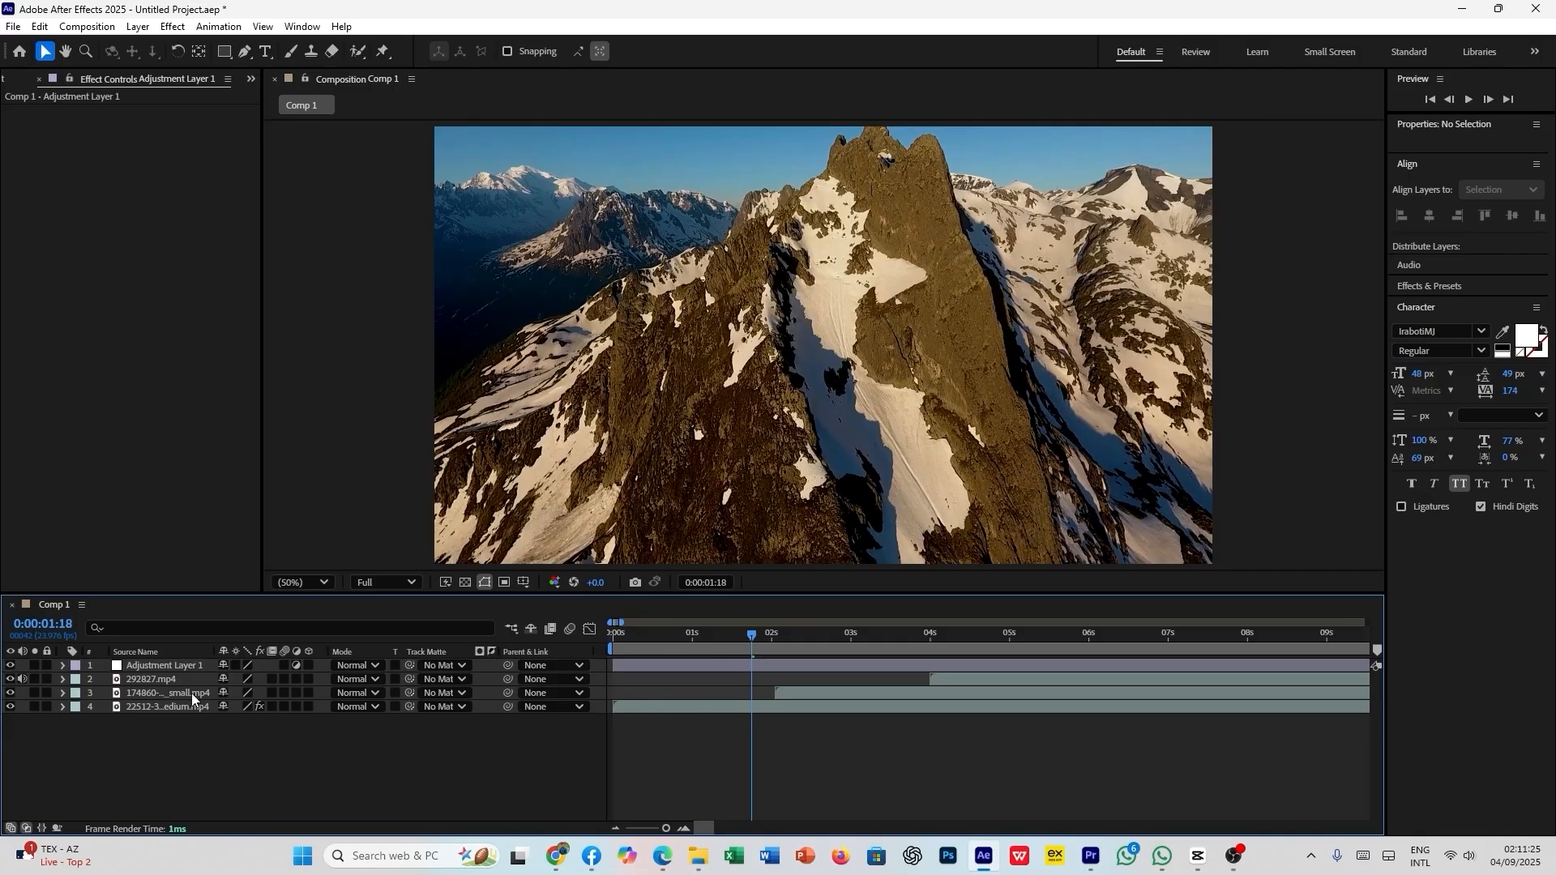
- Apply Gaussian Blur (Legacy) to the adjustment layer with a Blurriness of about 8.3
left_click(175, 667)
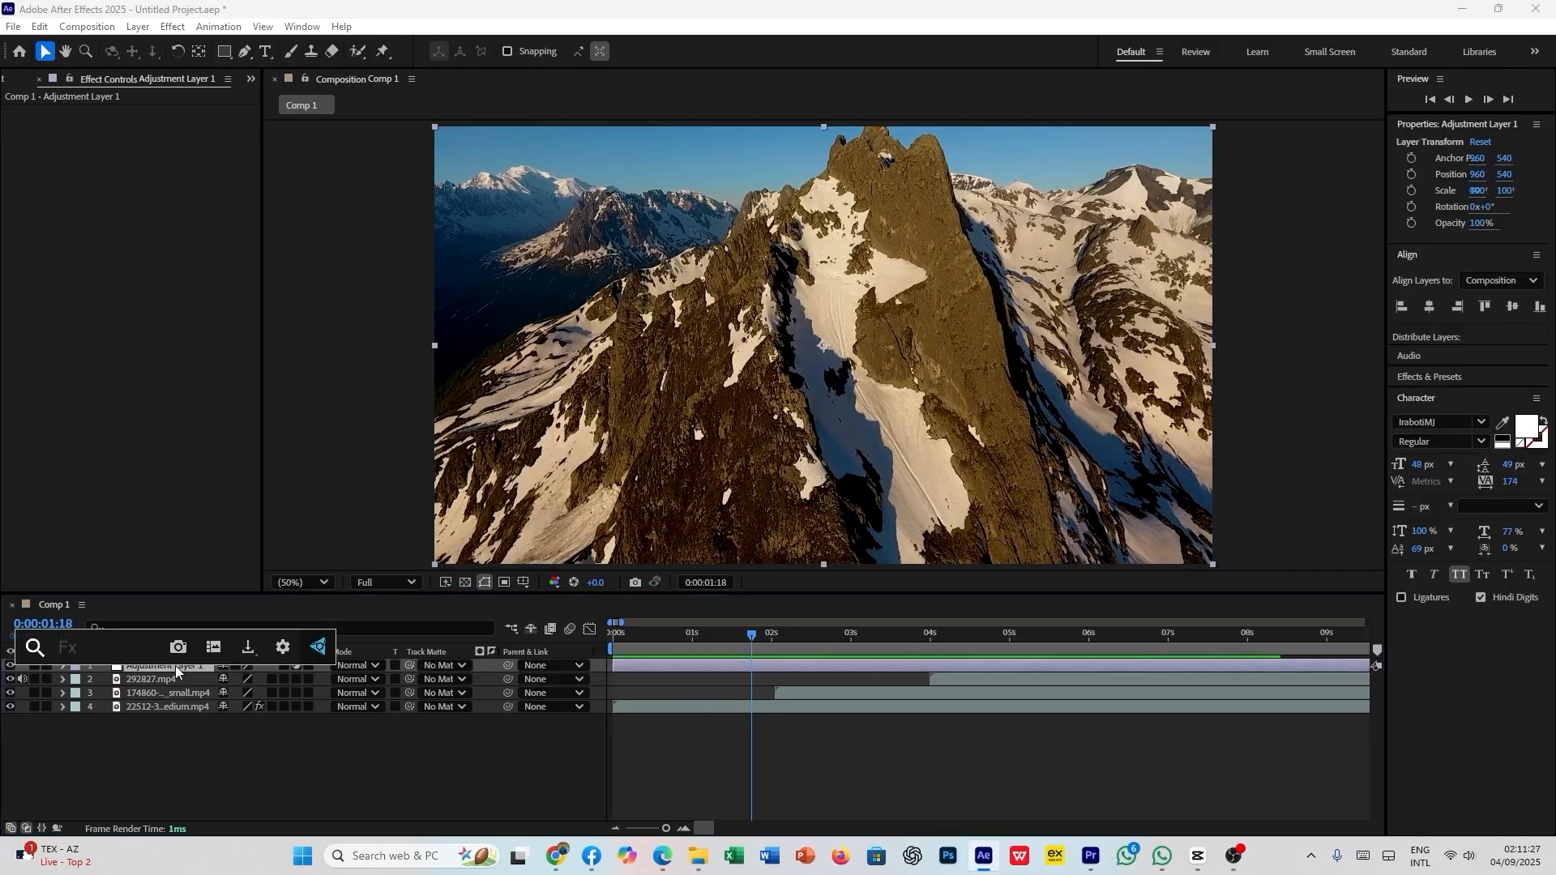
key("ctrl+space")
type("gauss")
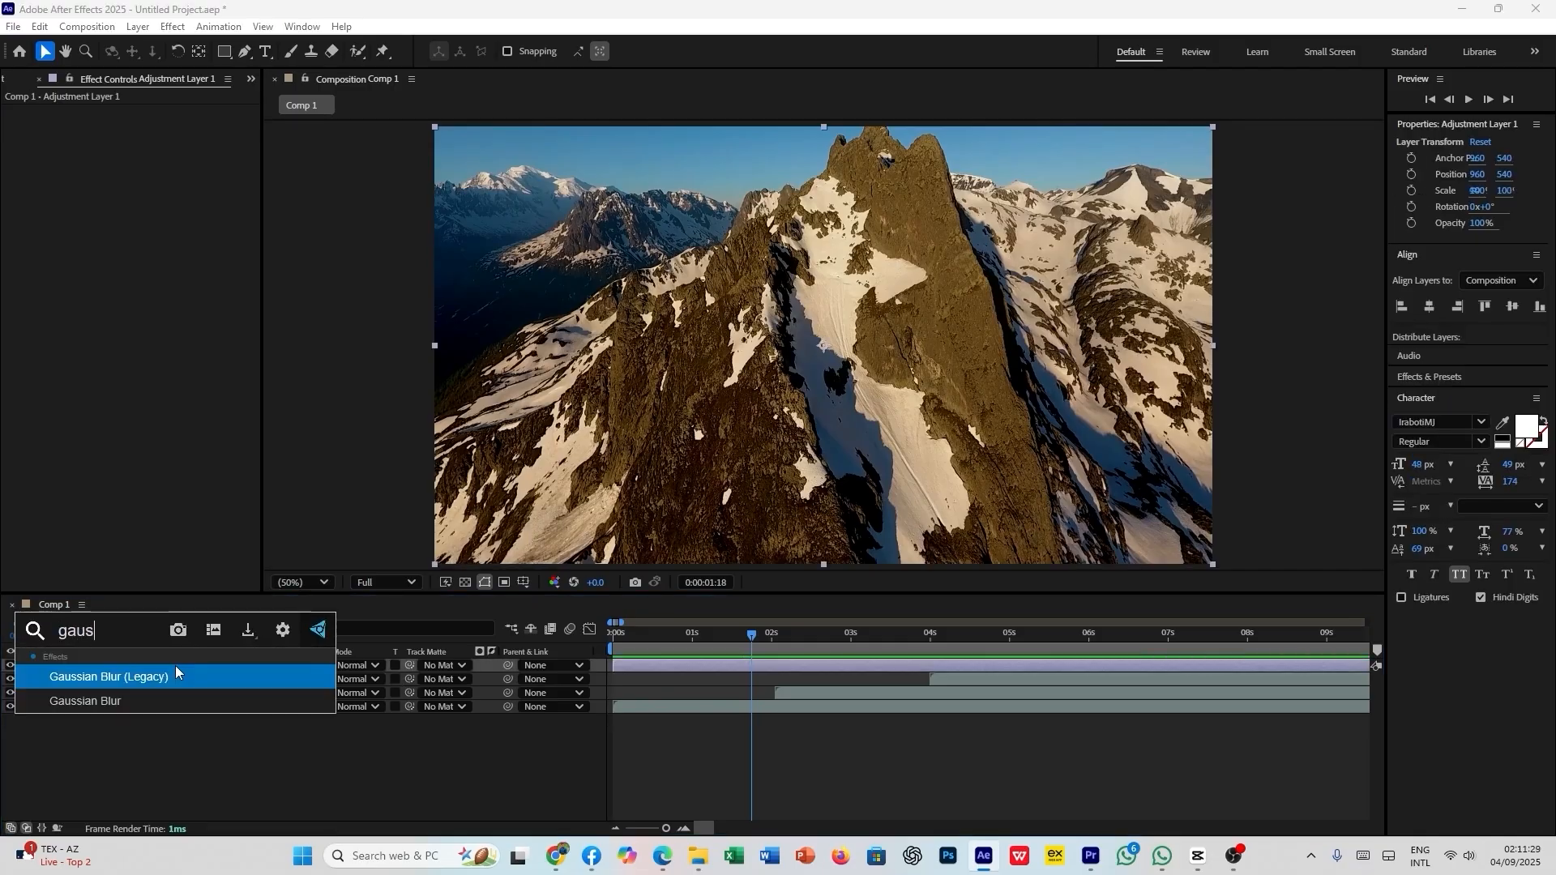
left_click(211, 673)
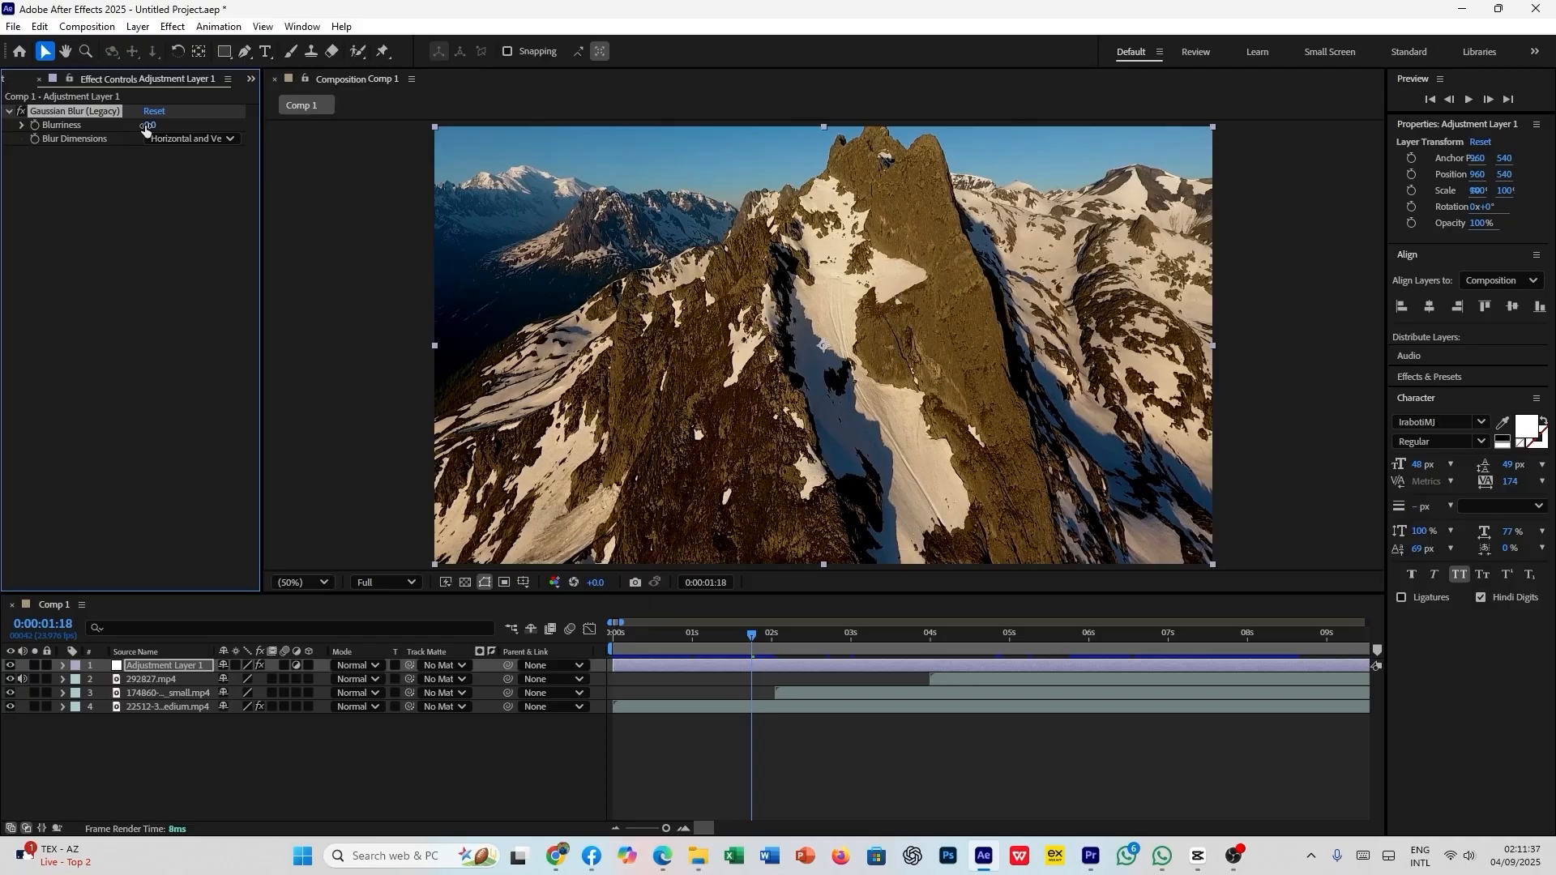
left_click_drag(145, 128, 216, 129)
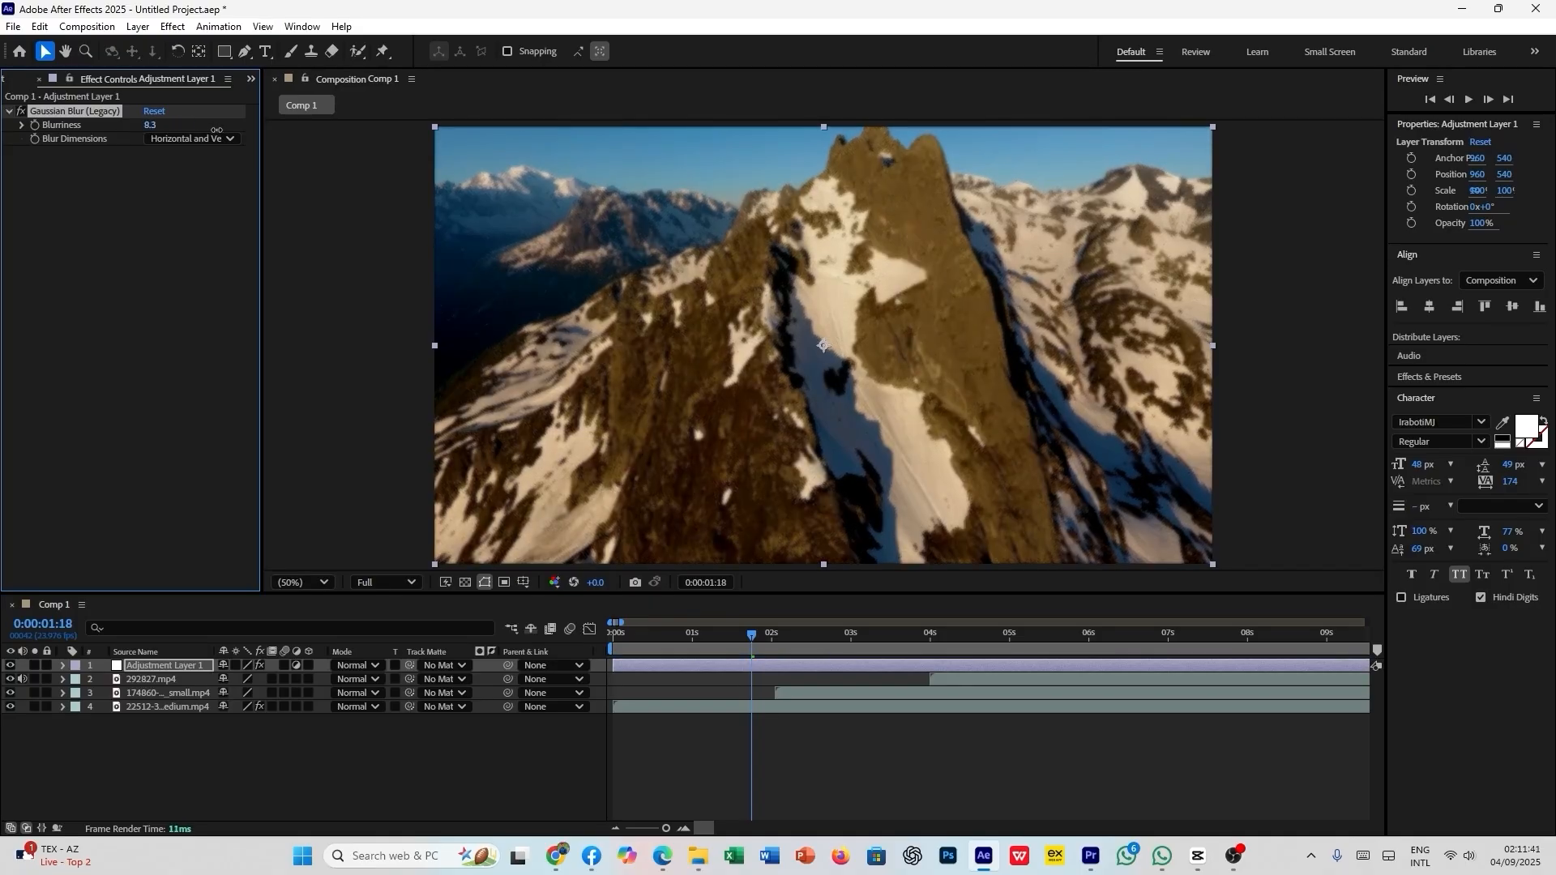
- Play the composition from near its start and scrub across the first two clips to check the adjustment layer's blur
left_click_drag(751, 645, 644, 669)
key("space")
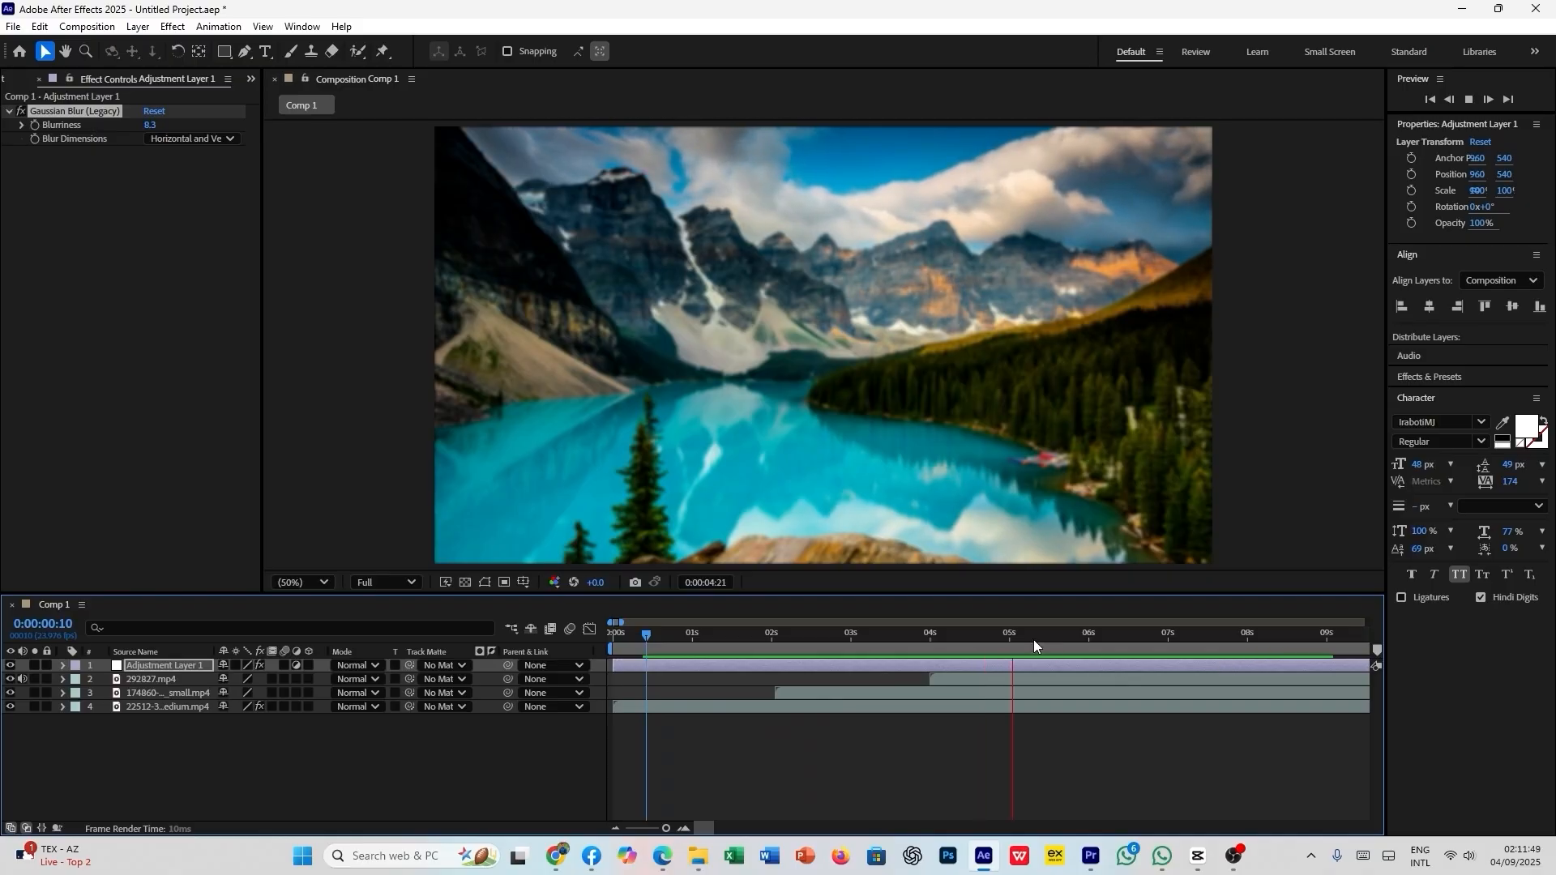
left_click_drag(1013, 640, 762, 708)
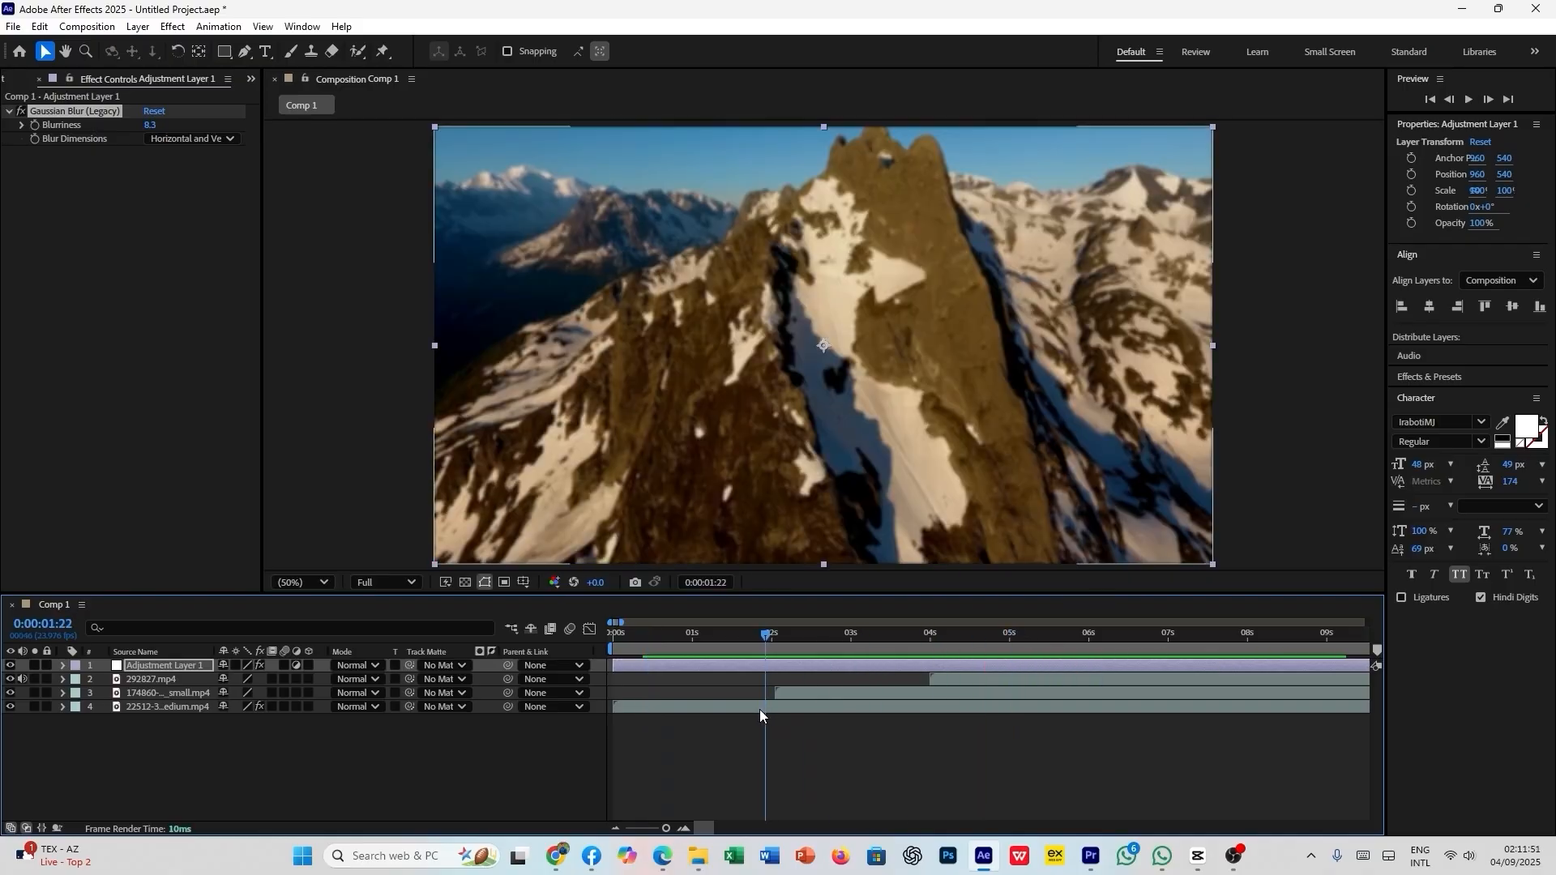
left_click(726, 708)
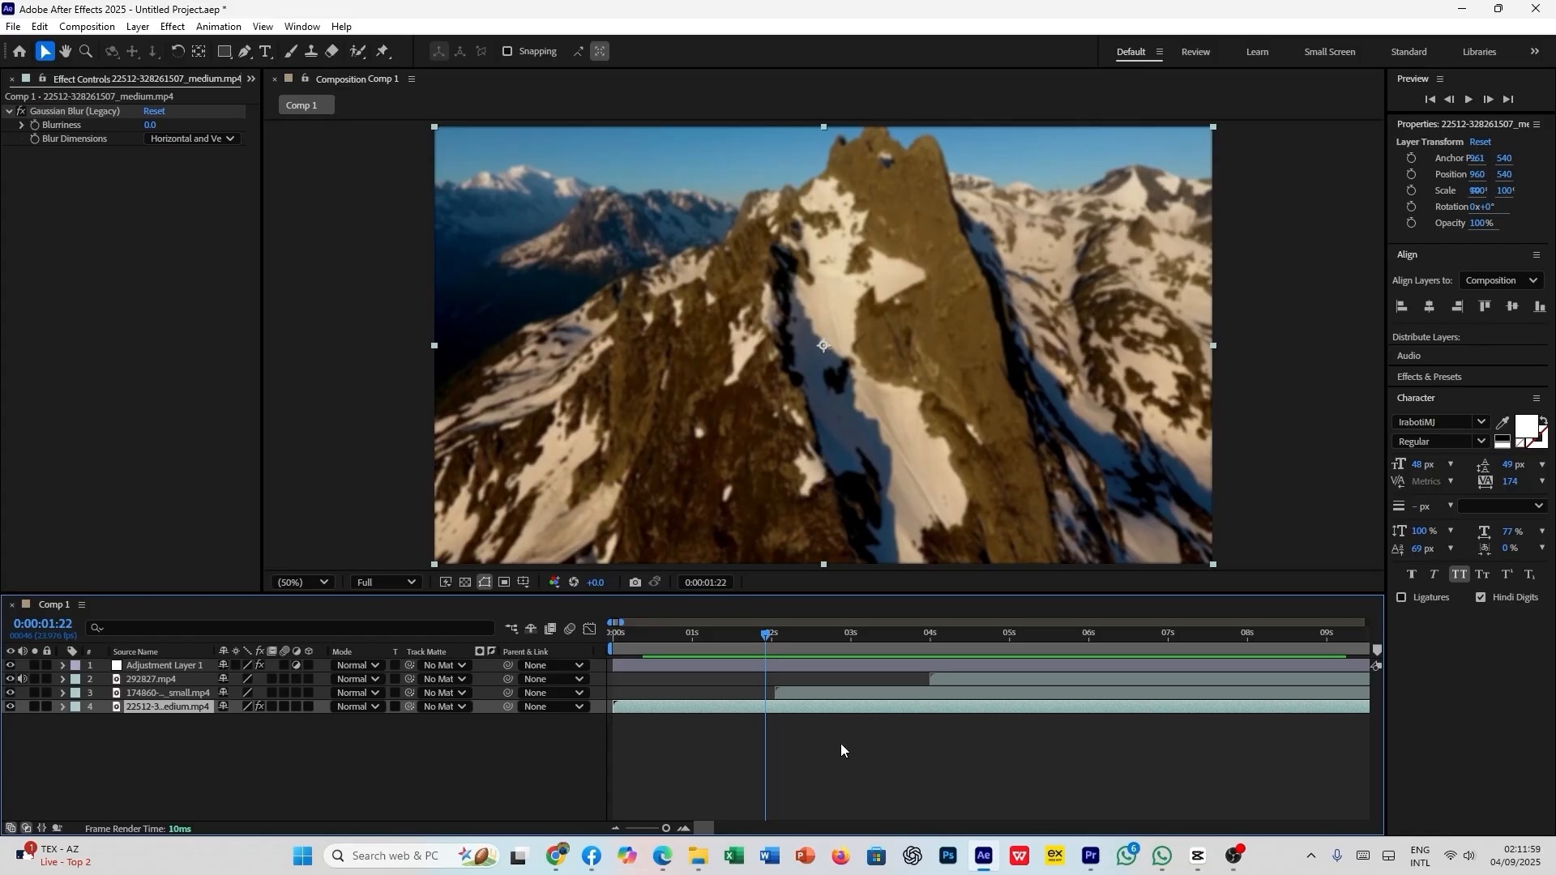
left_click_drag(764, 645, 813, 669)
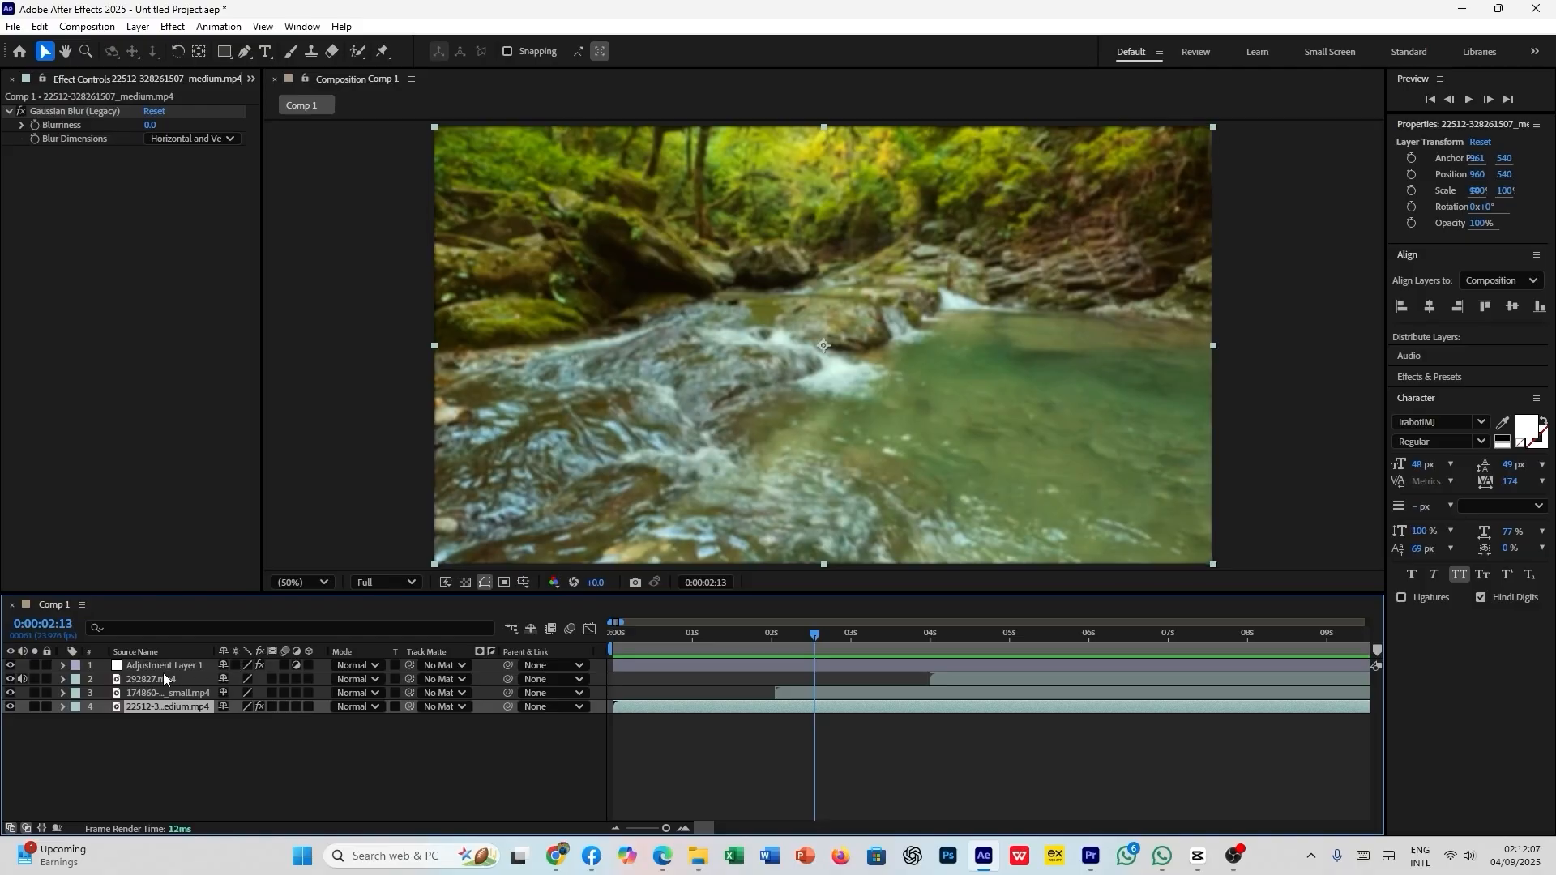
- Move the adjustment layer below the 292827.mp4 layer and play the composition from the start
left_click_drag(167, 668, 186, 683)
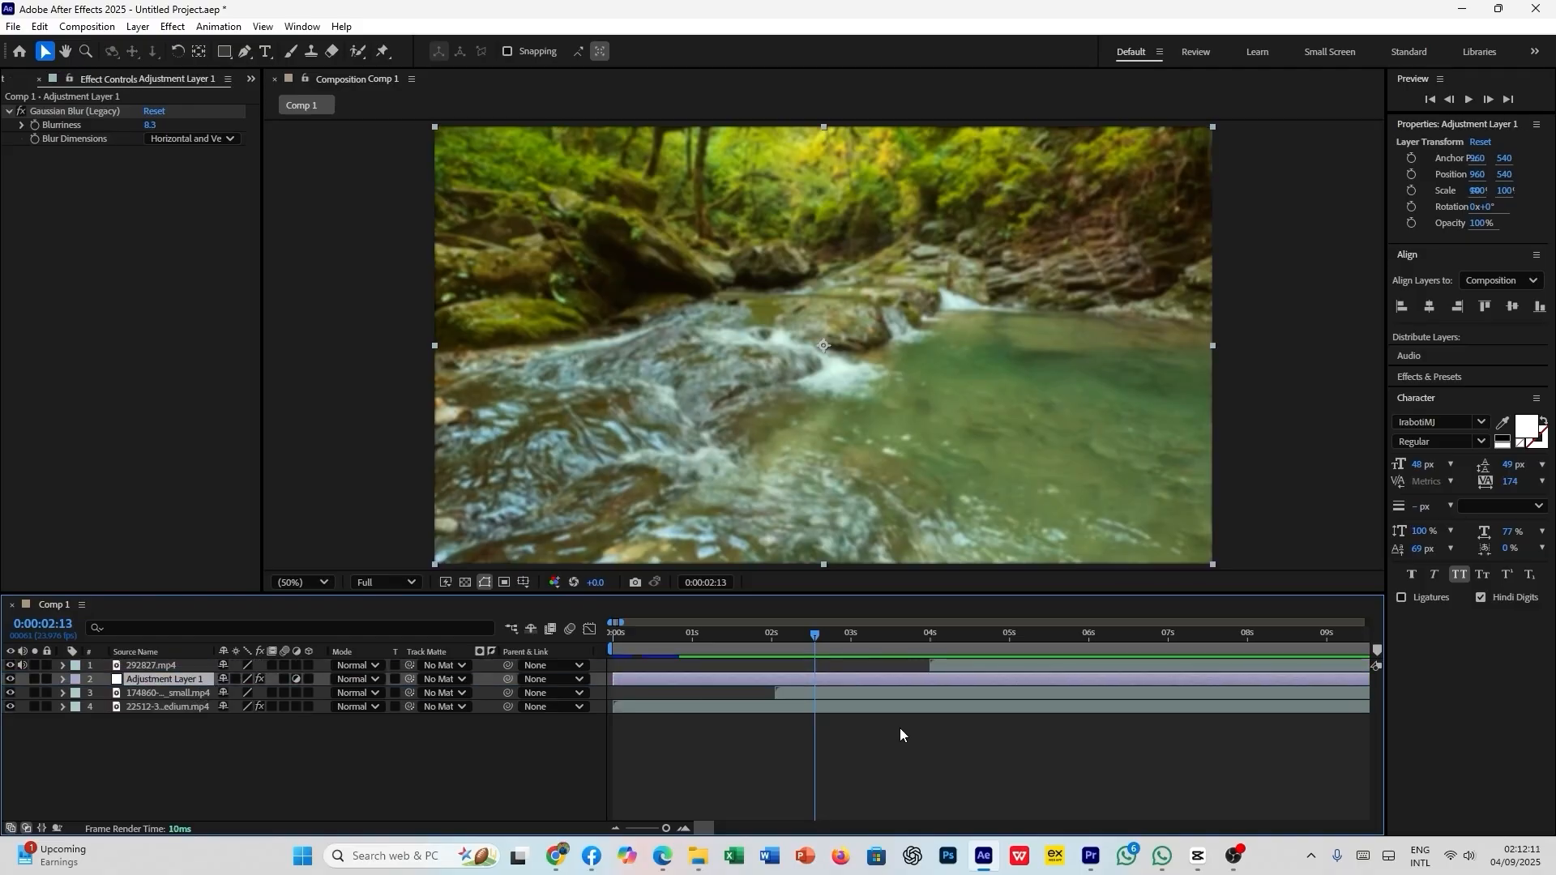
left_click(956, 752)
left_click_drag(818, 644, 613, 646)
key("space")
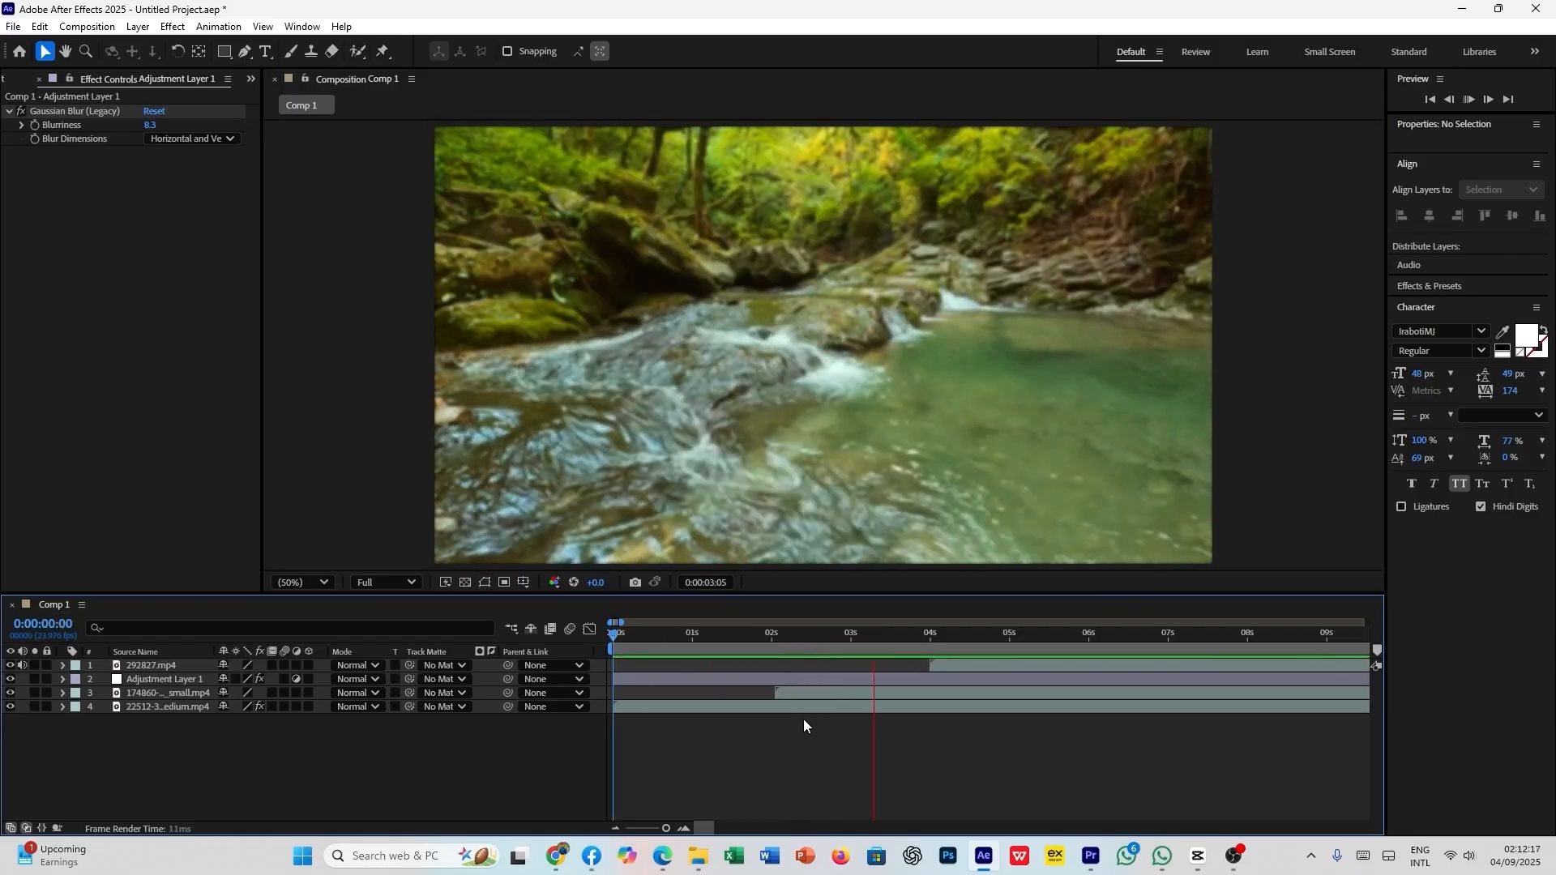
key("space")
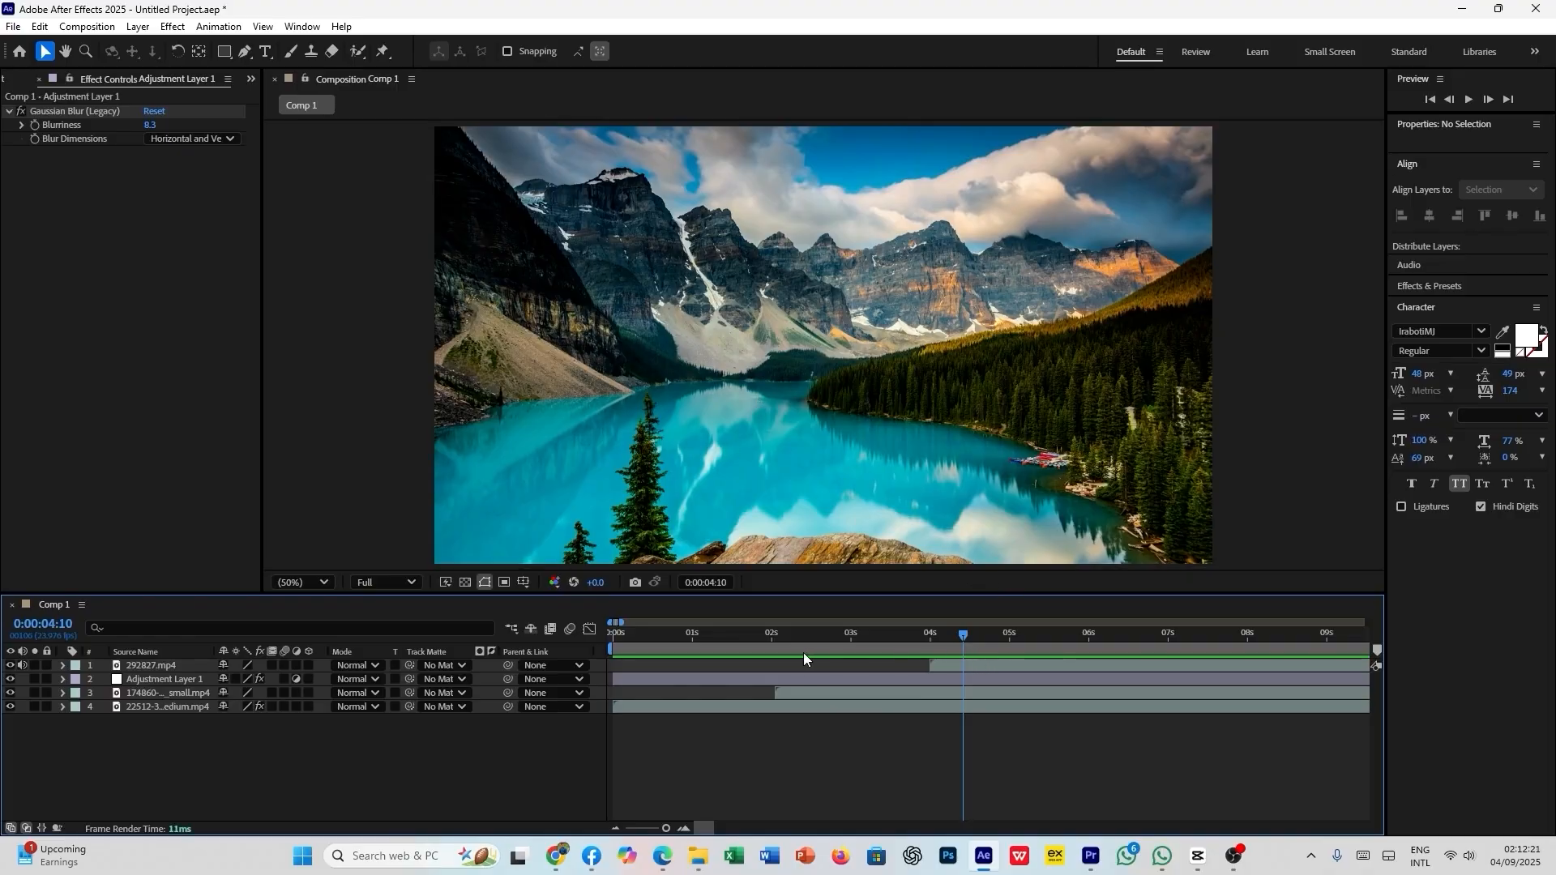
- Move the adjustment layer back above 292827.mp4 and set its Blurriness to about 11.3
left_click(717, 679)
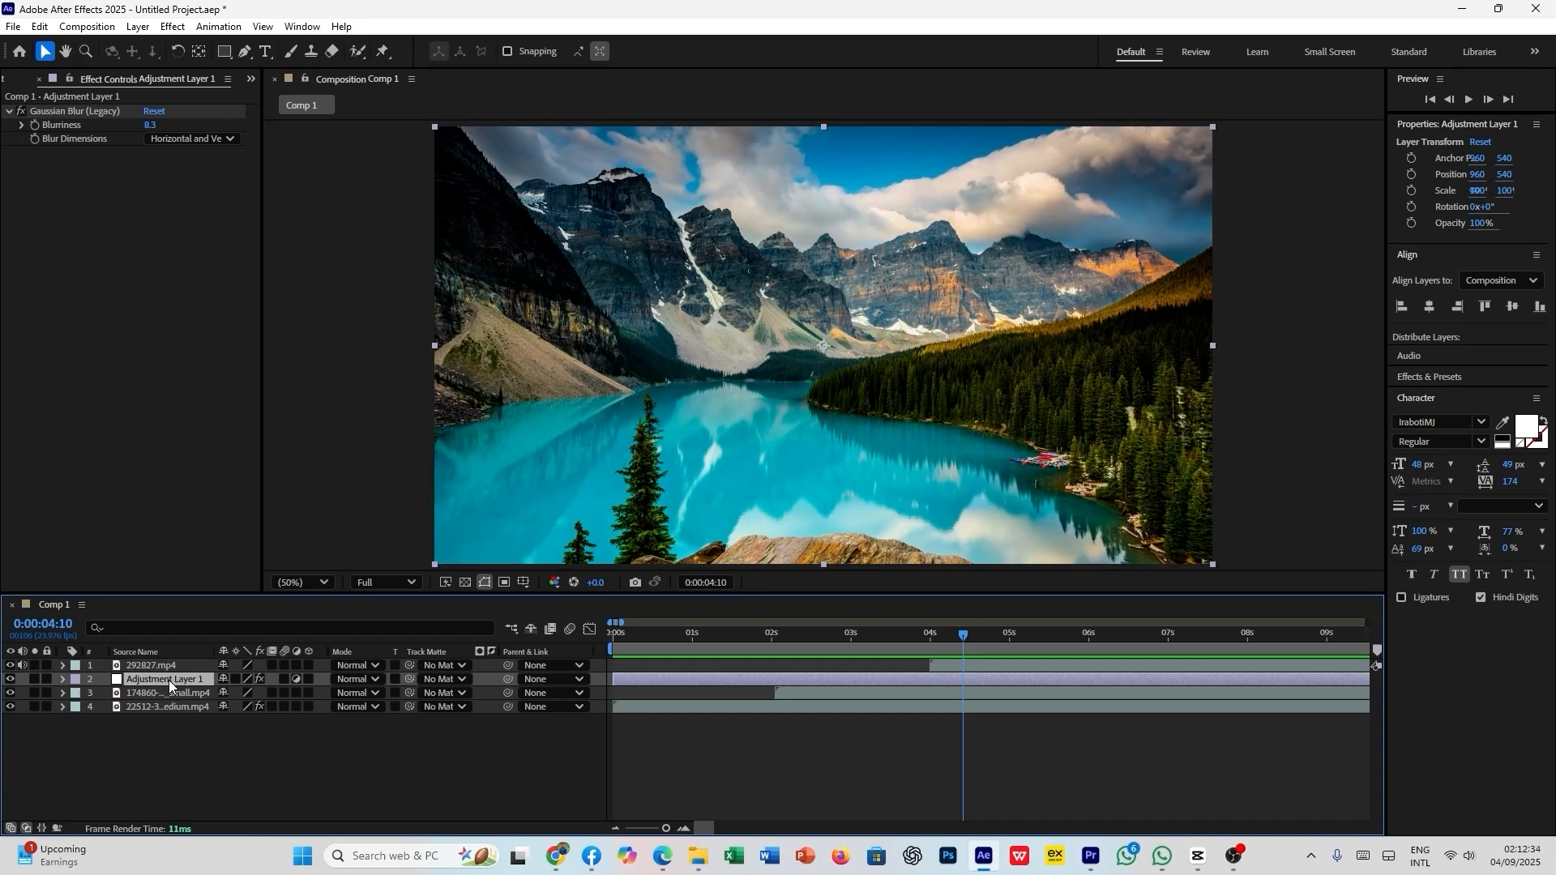
left_click_drag(168, 679, 178, 664)
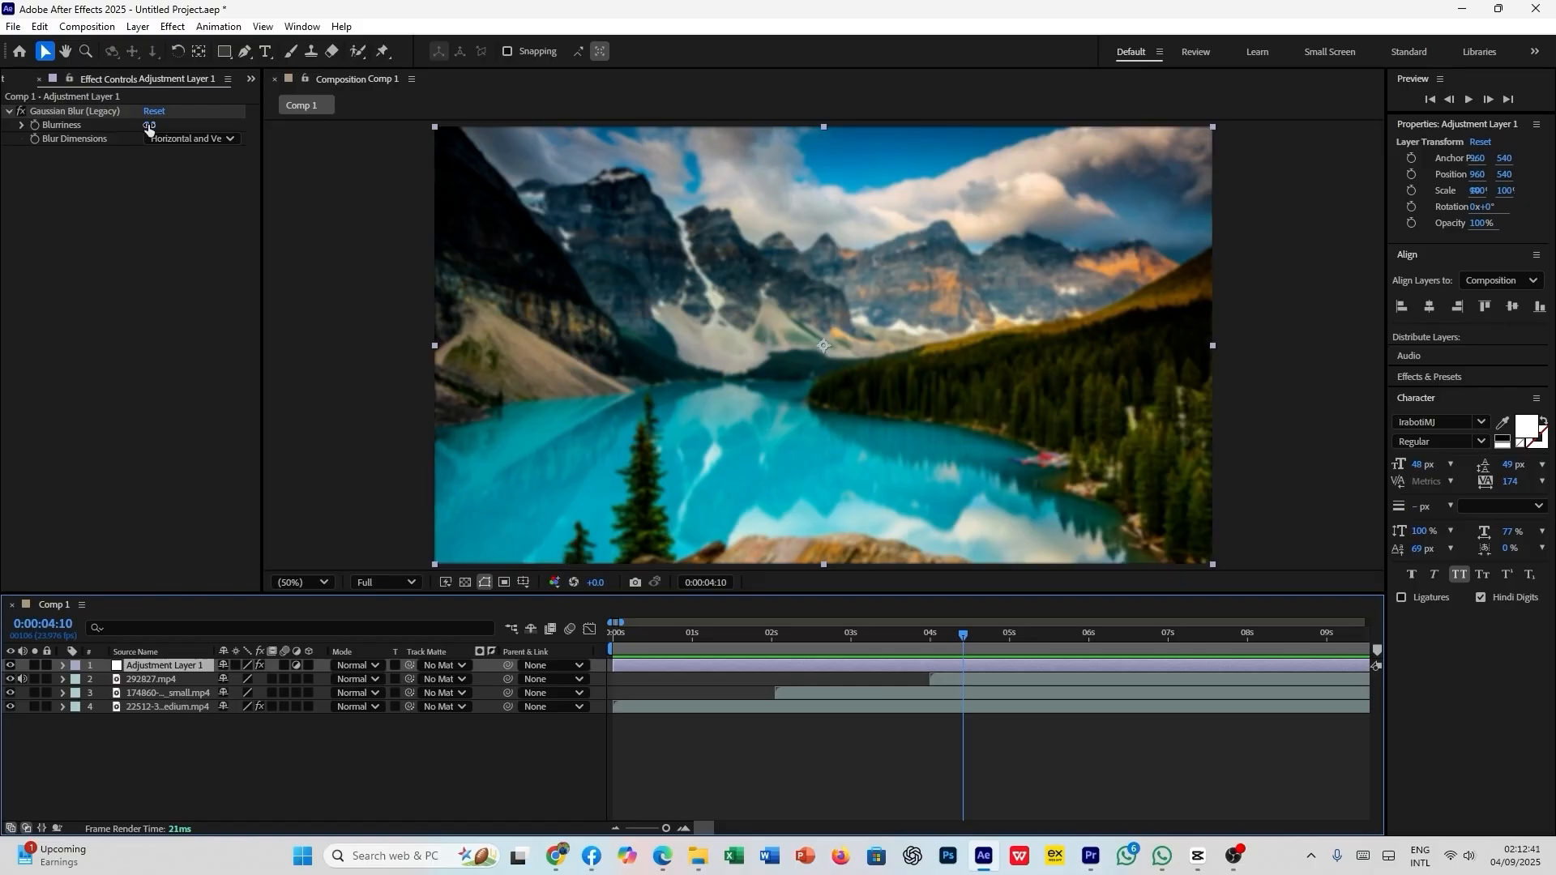
left_click_drag(149, 126, 199, 133)
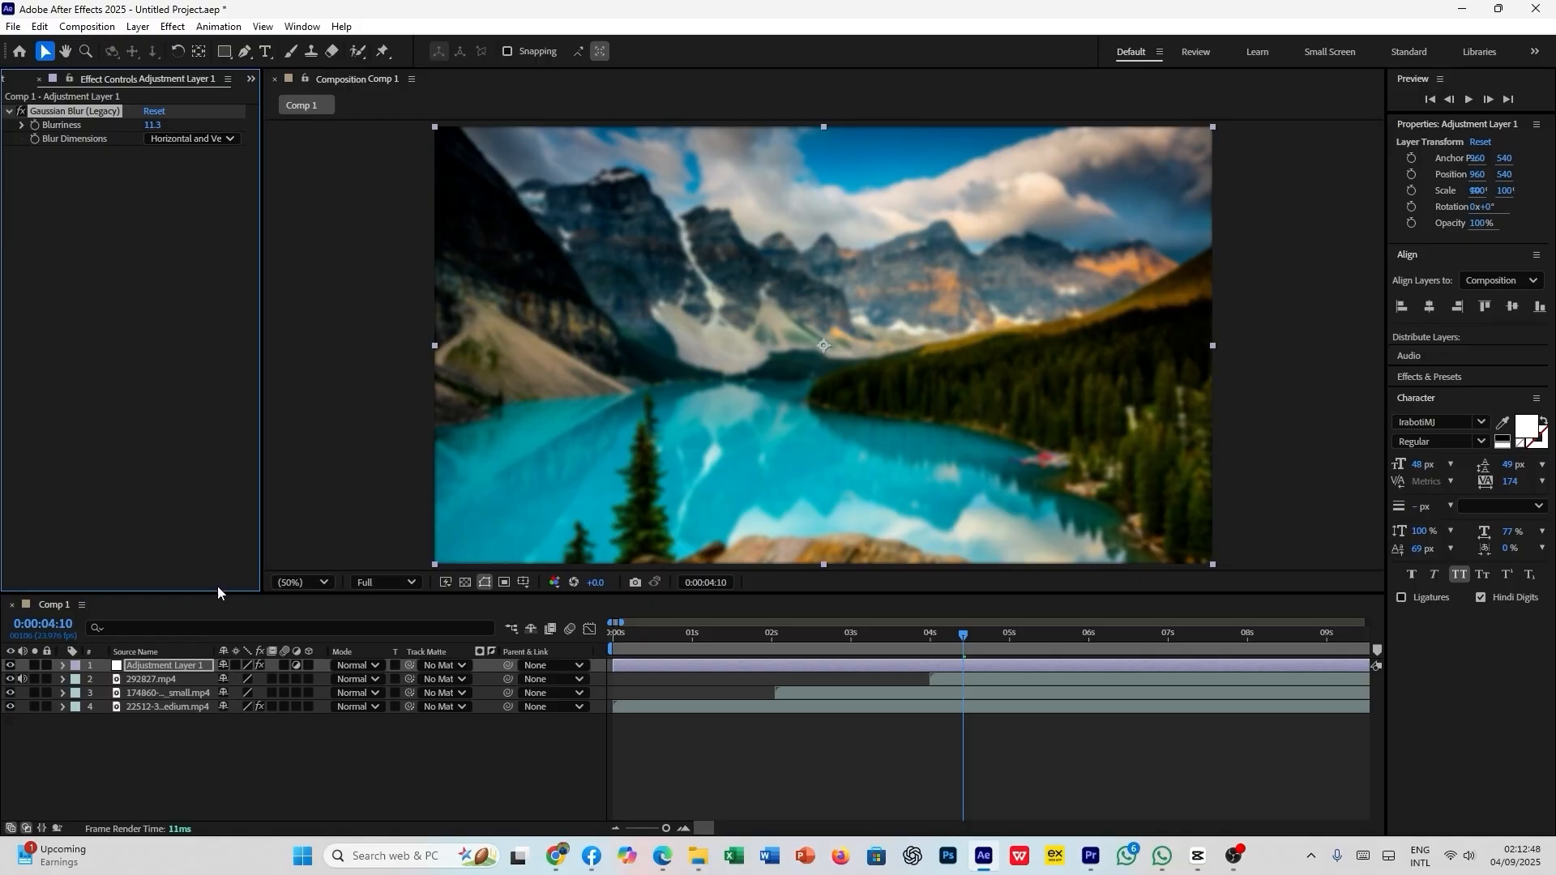
- Apply the Hue/Saturation effect to the adjustment layer
left_click(196, 670)
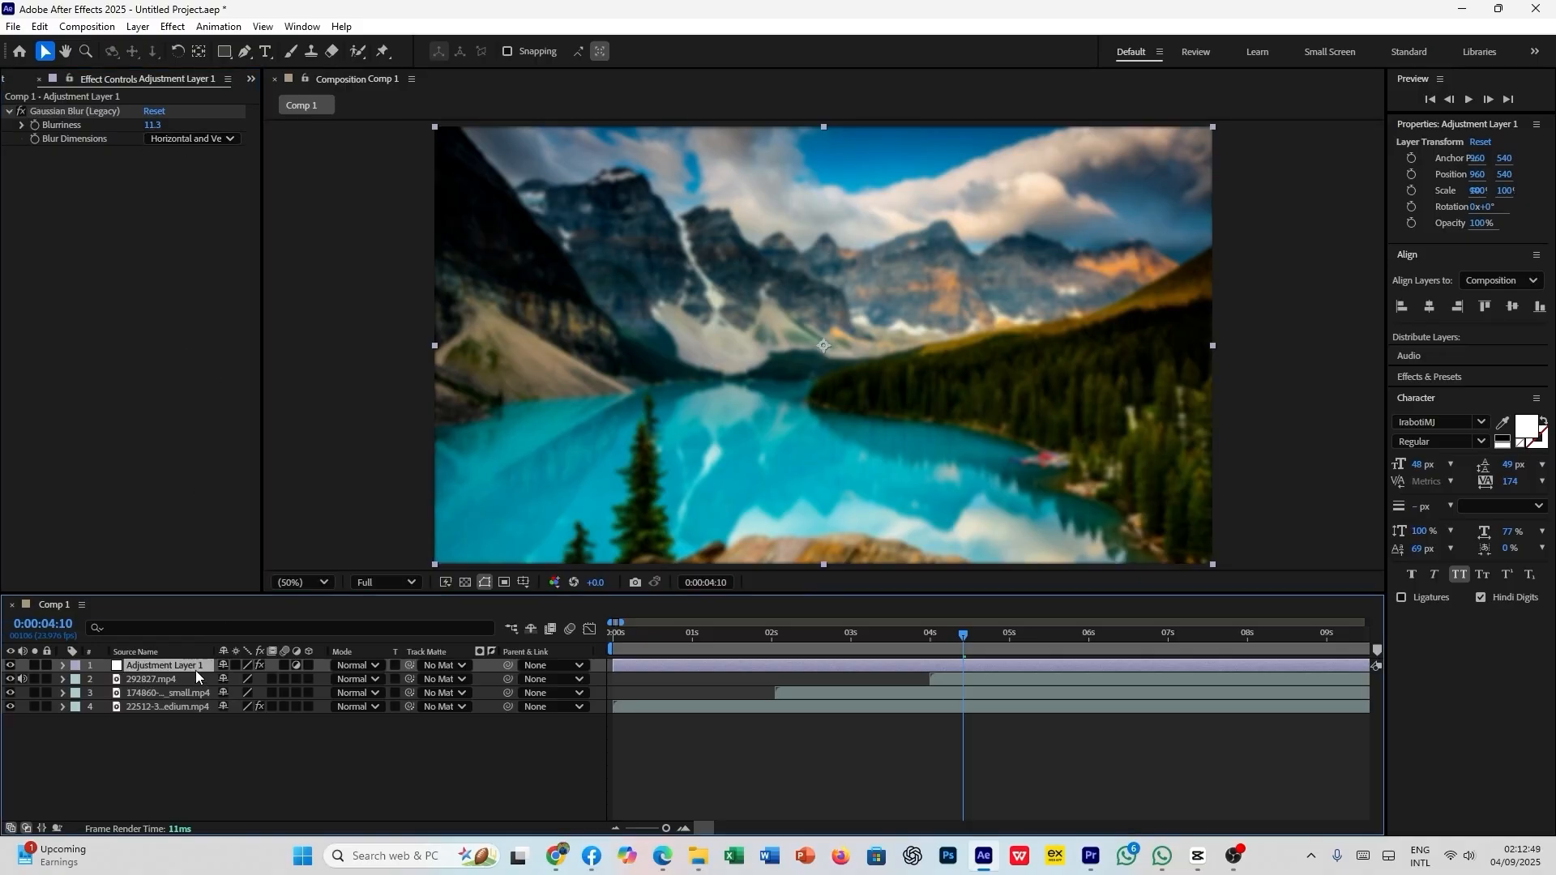
key("ctrl+space")
type("sat")
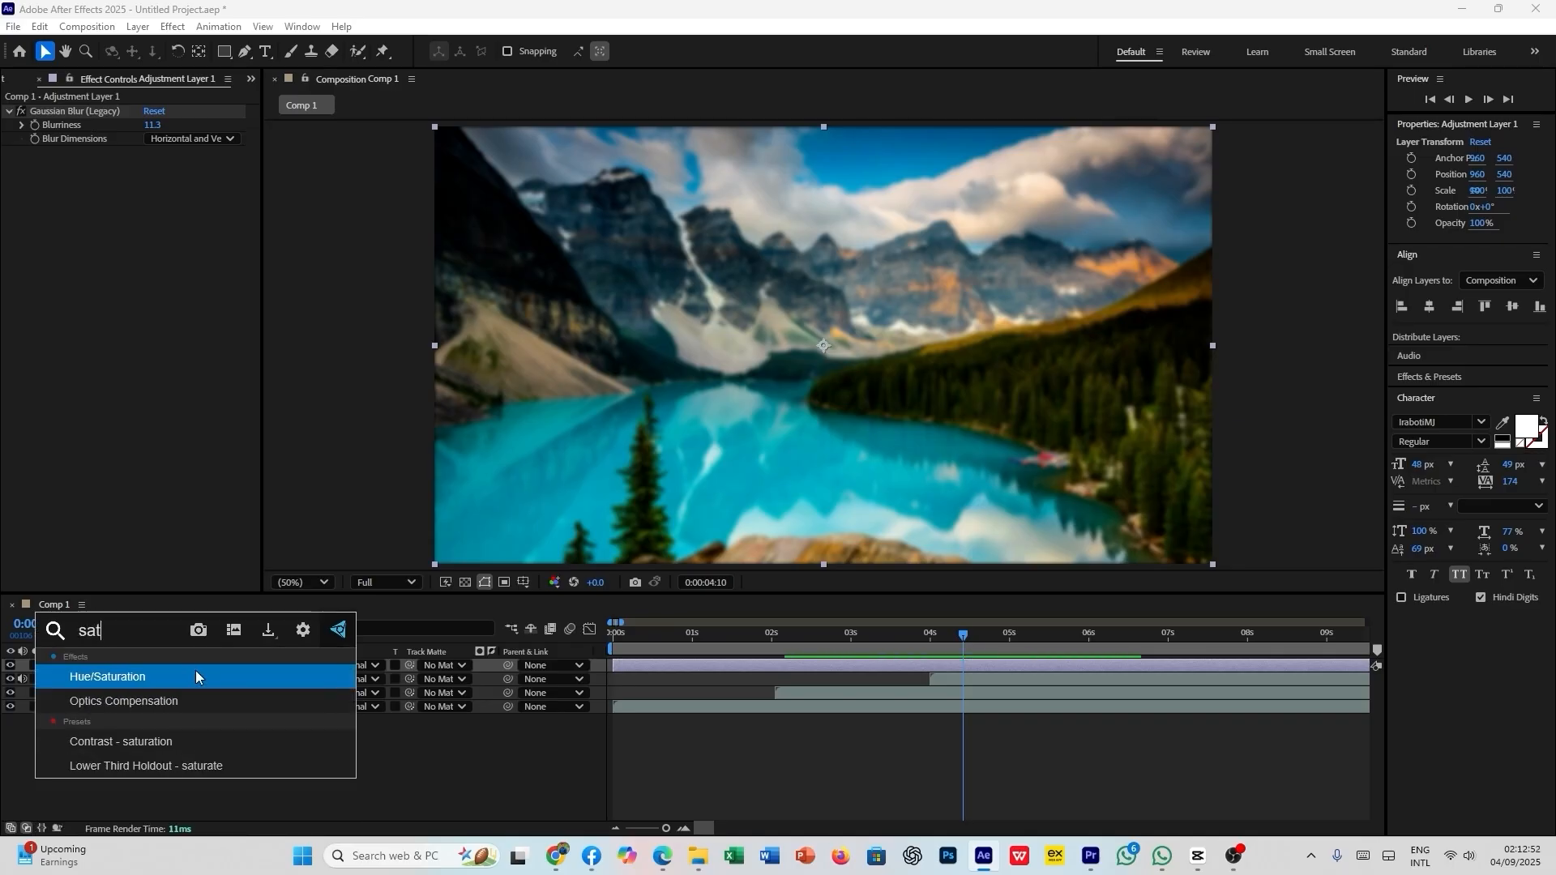
key("Return")
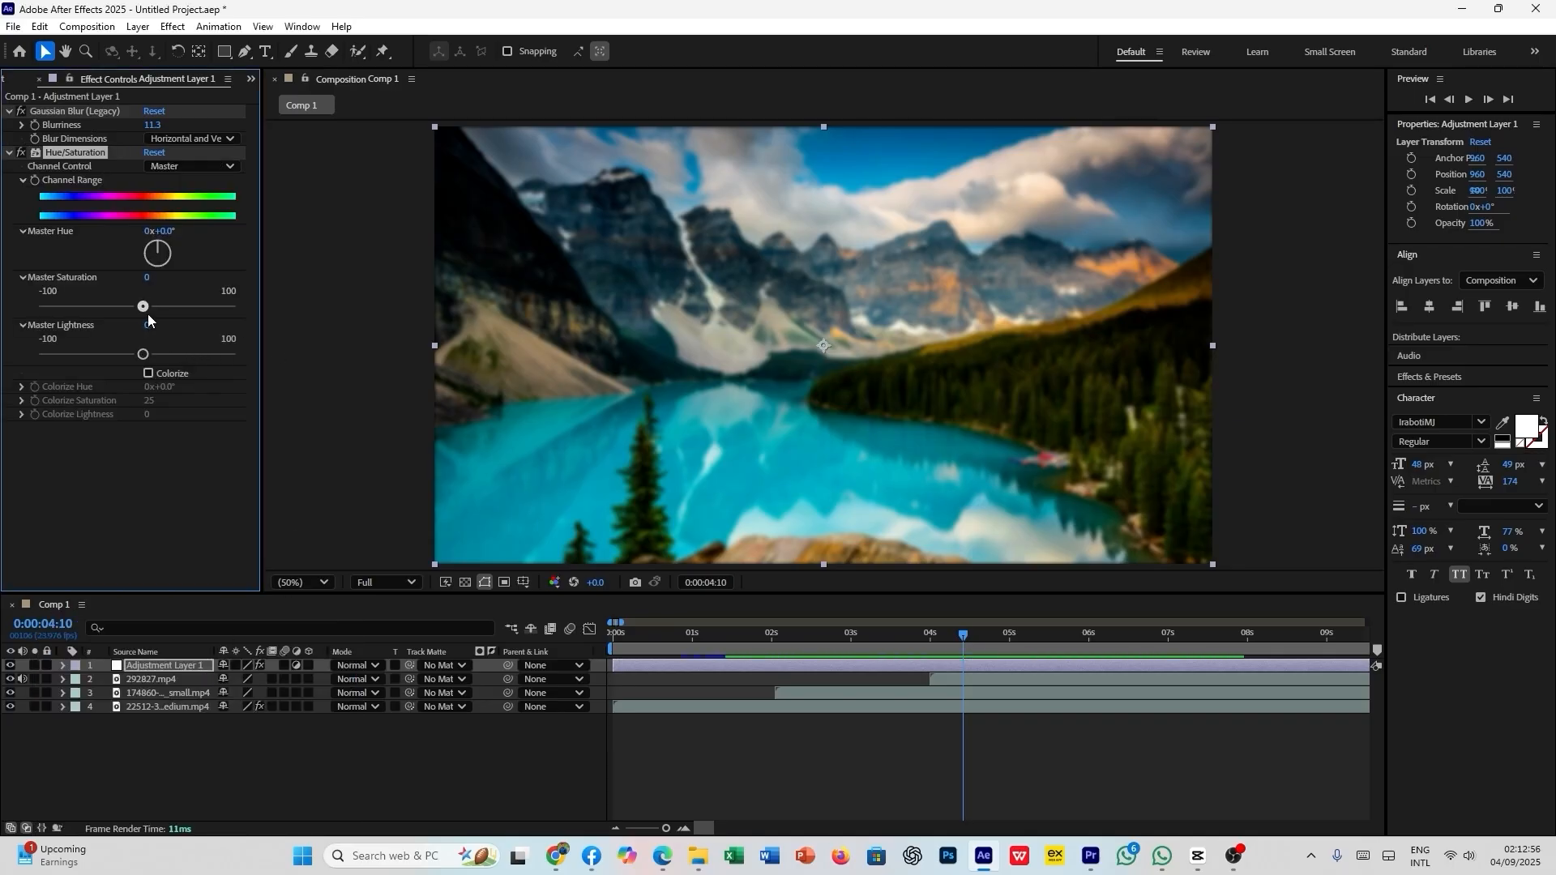
- Set Master Saturation to 72 and Master Lightness to 33 on the adjustment layer, and preview the clips from the start
left_click_drag(148, 314, 172, 357)
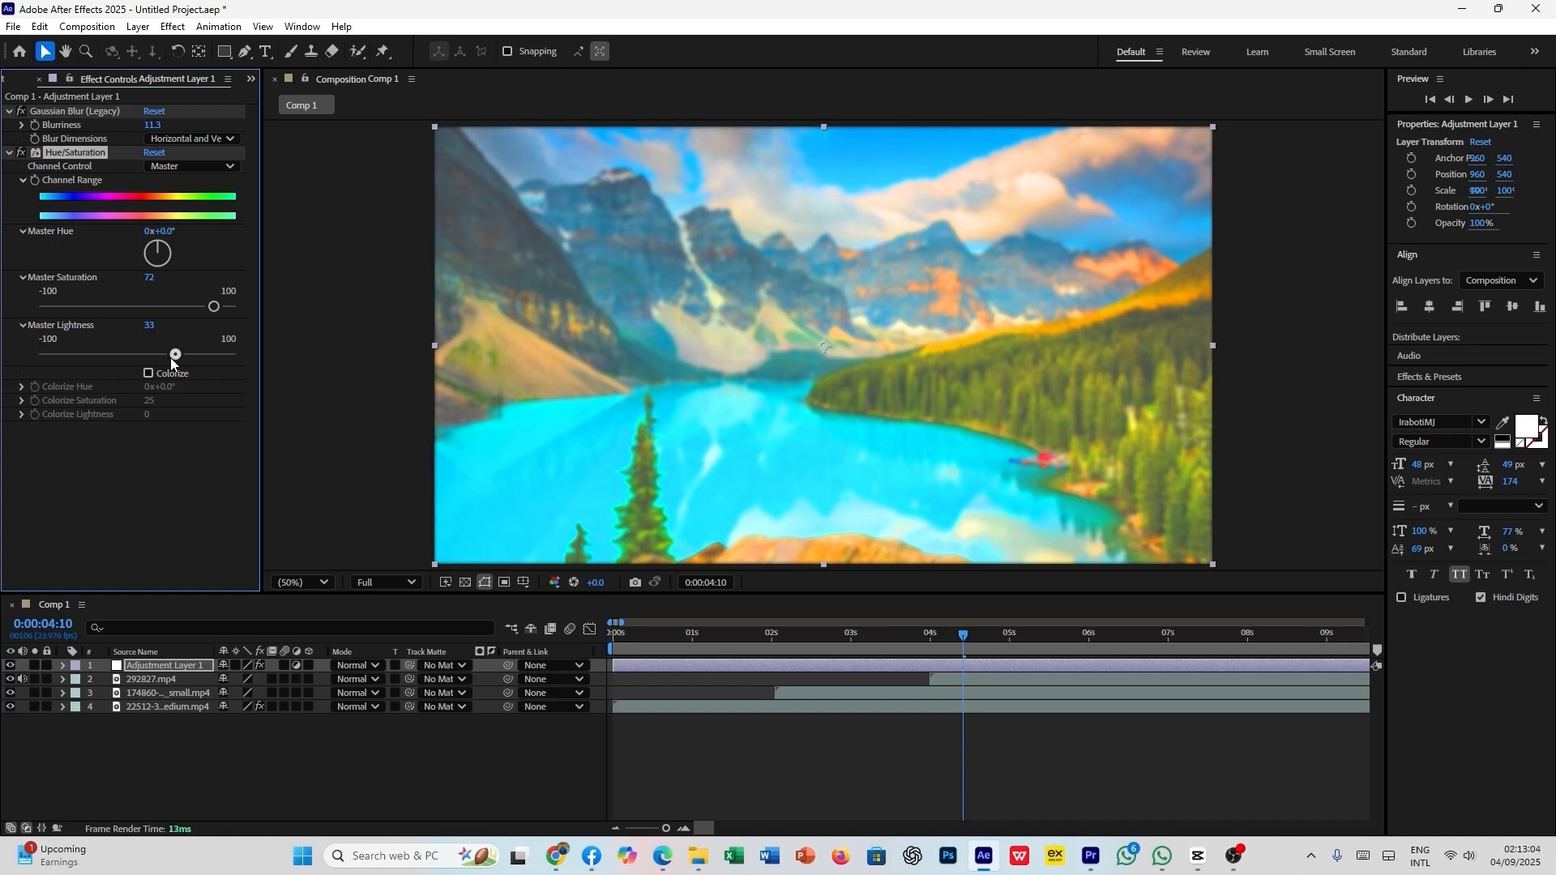
key("space")
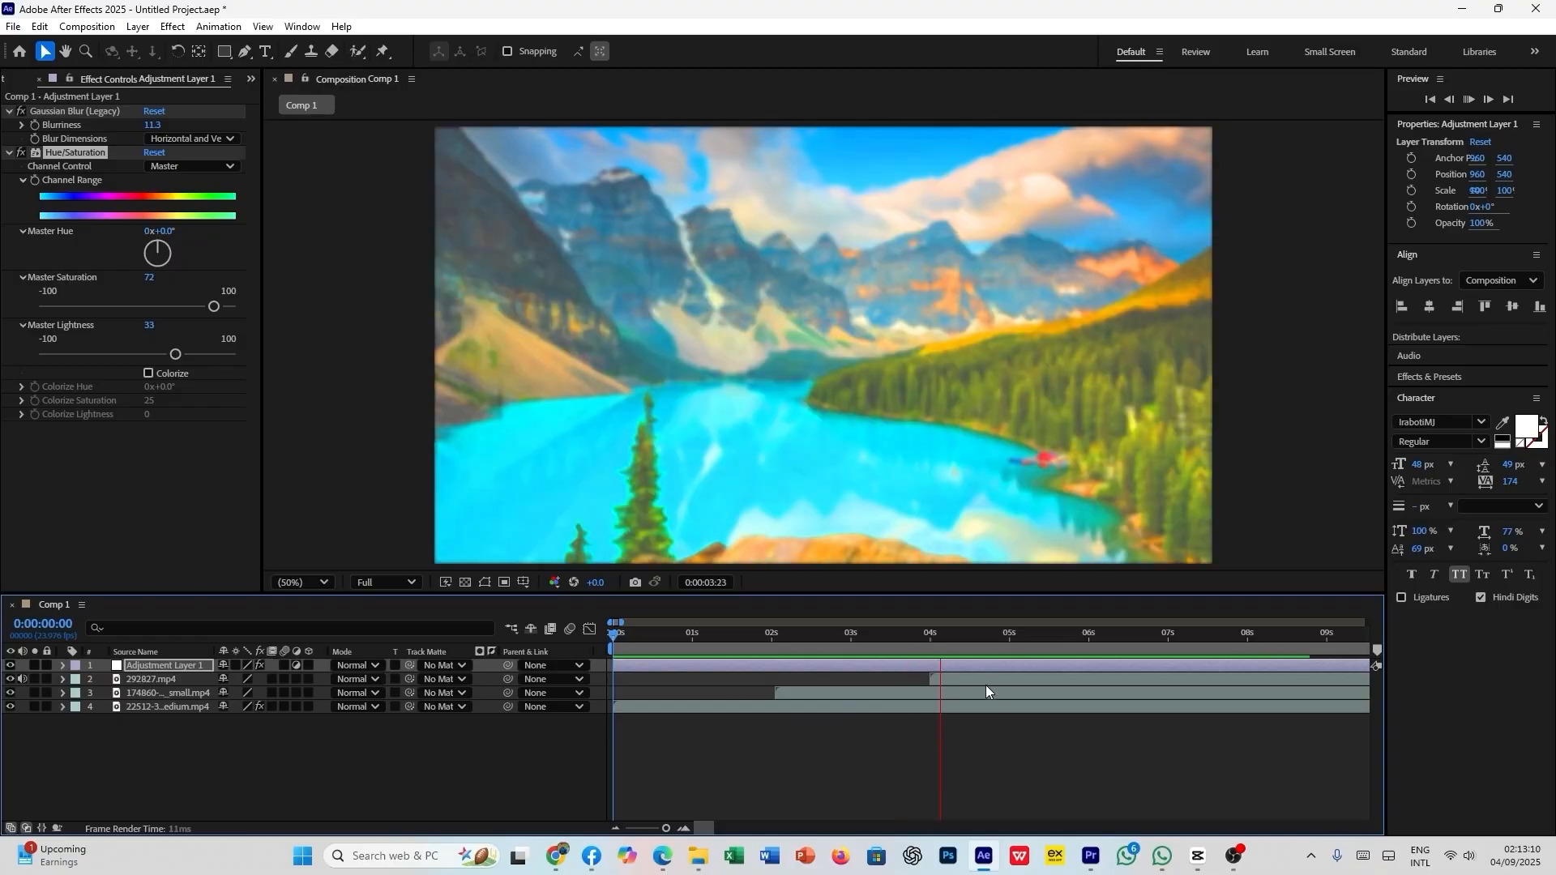
key("space")
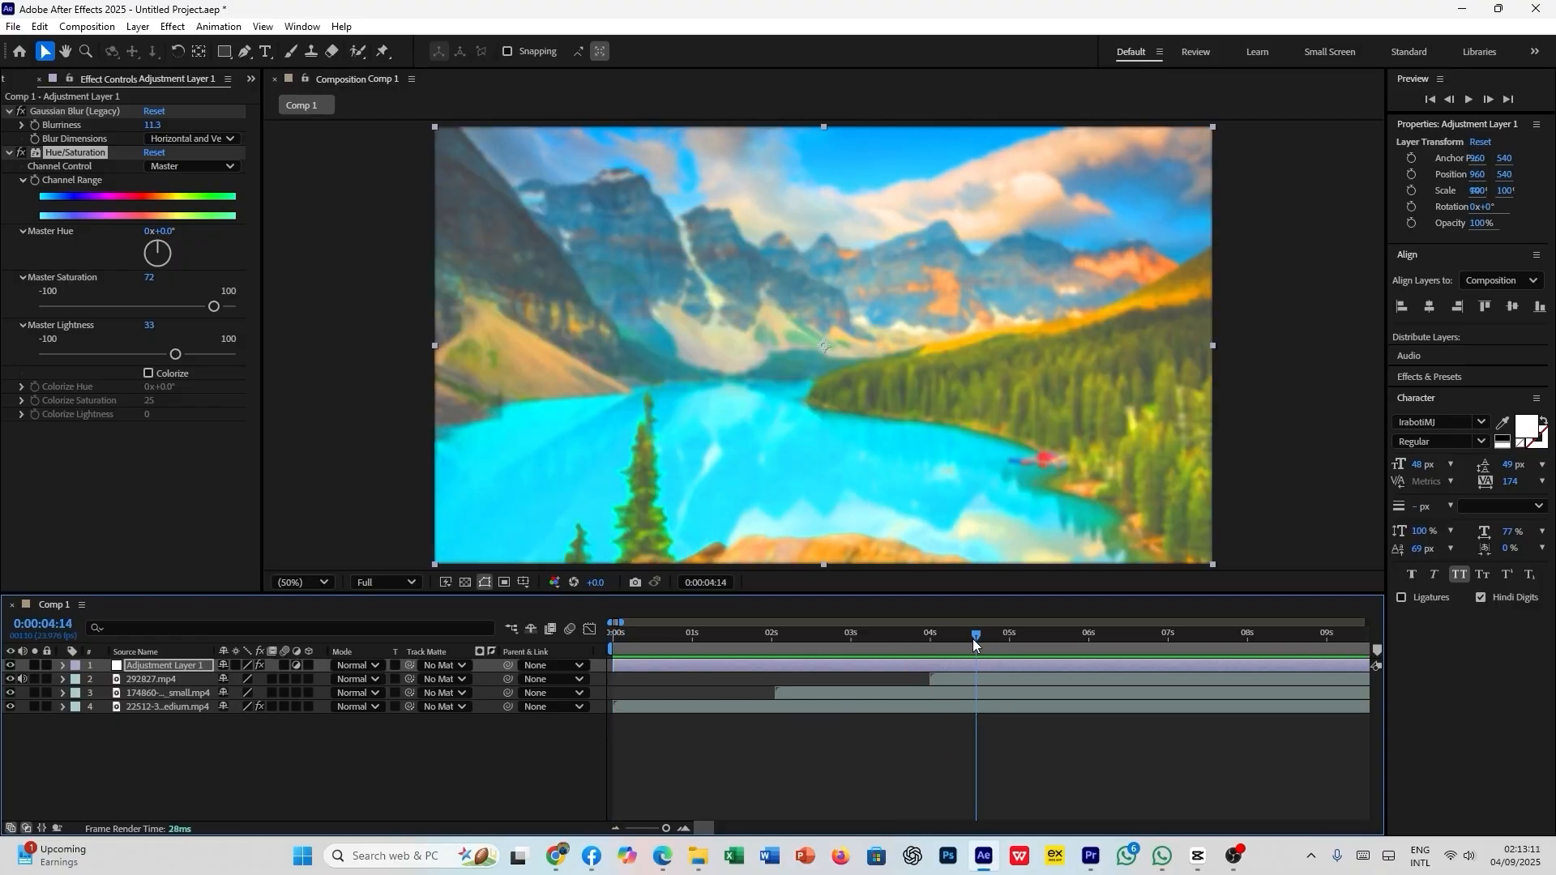
left_click_drag(973, 639, 747, 684)
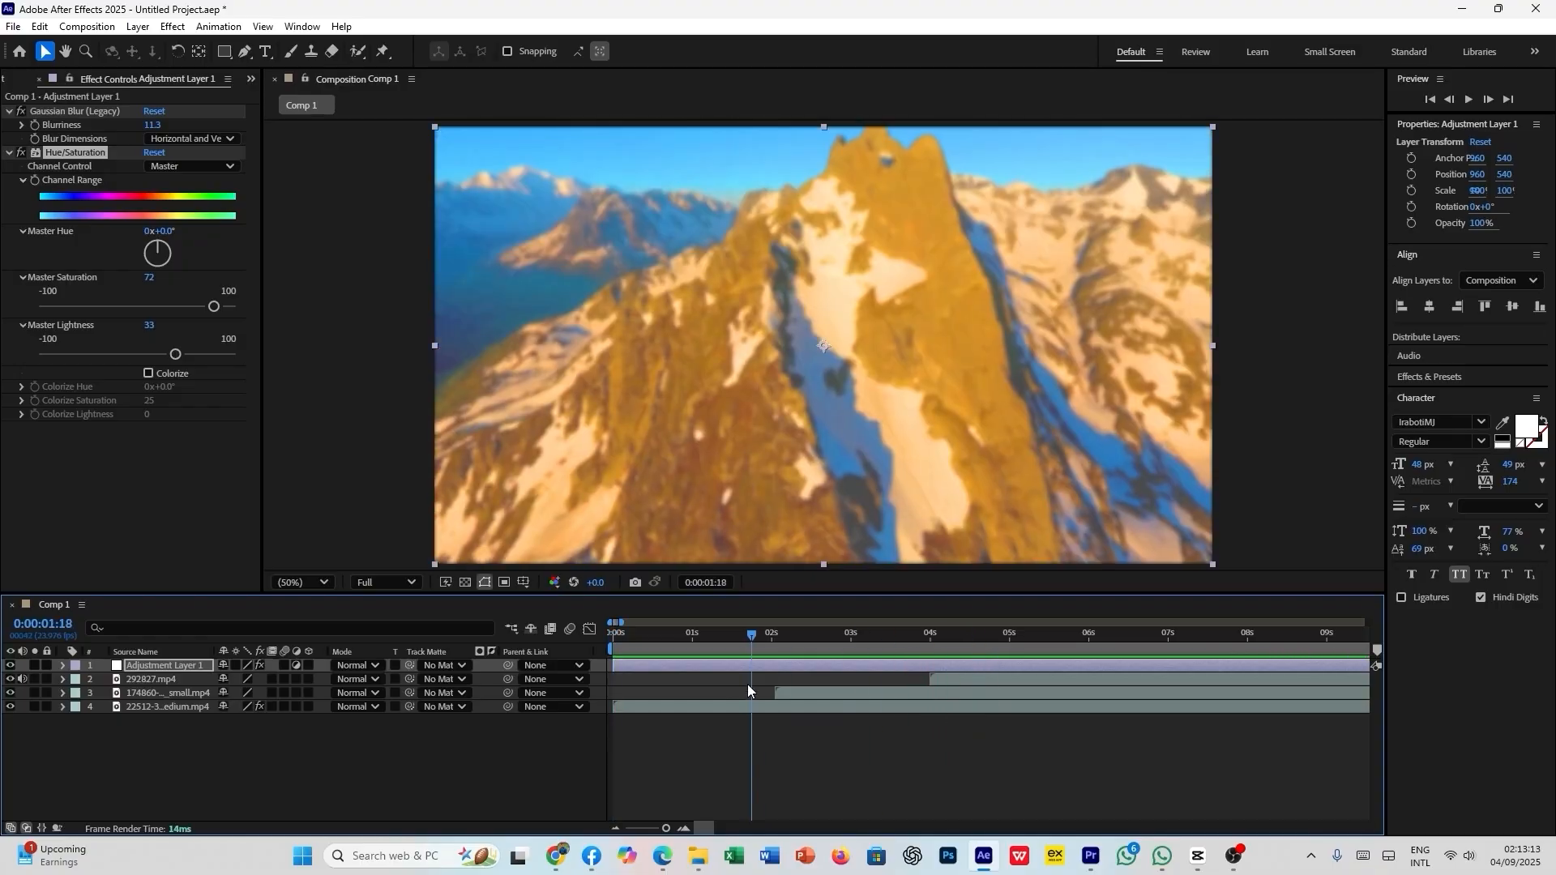
- Undo the Master Lightness and Master Saturation changes and reselect the adjustment layer
left_click(777, 756)
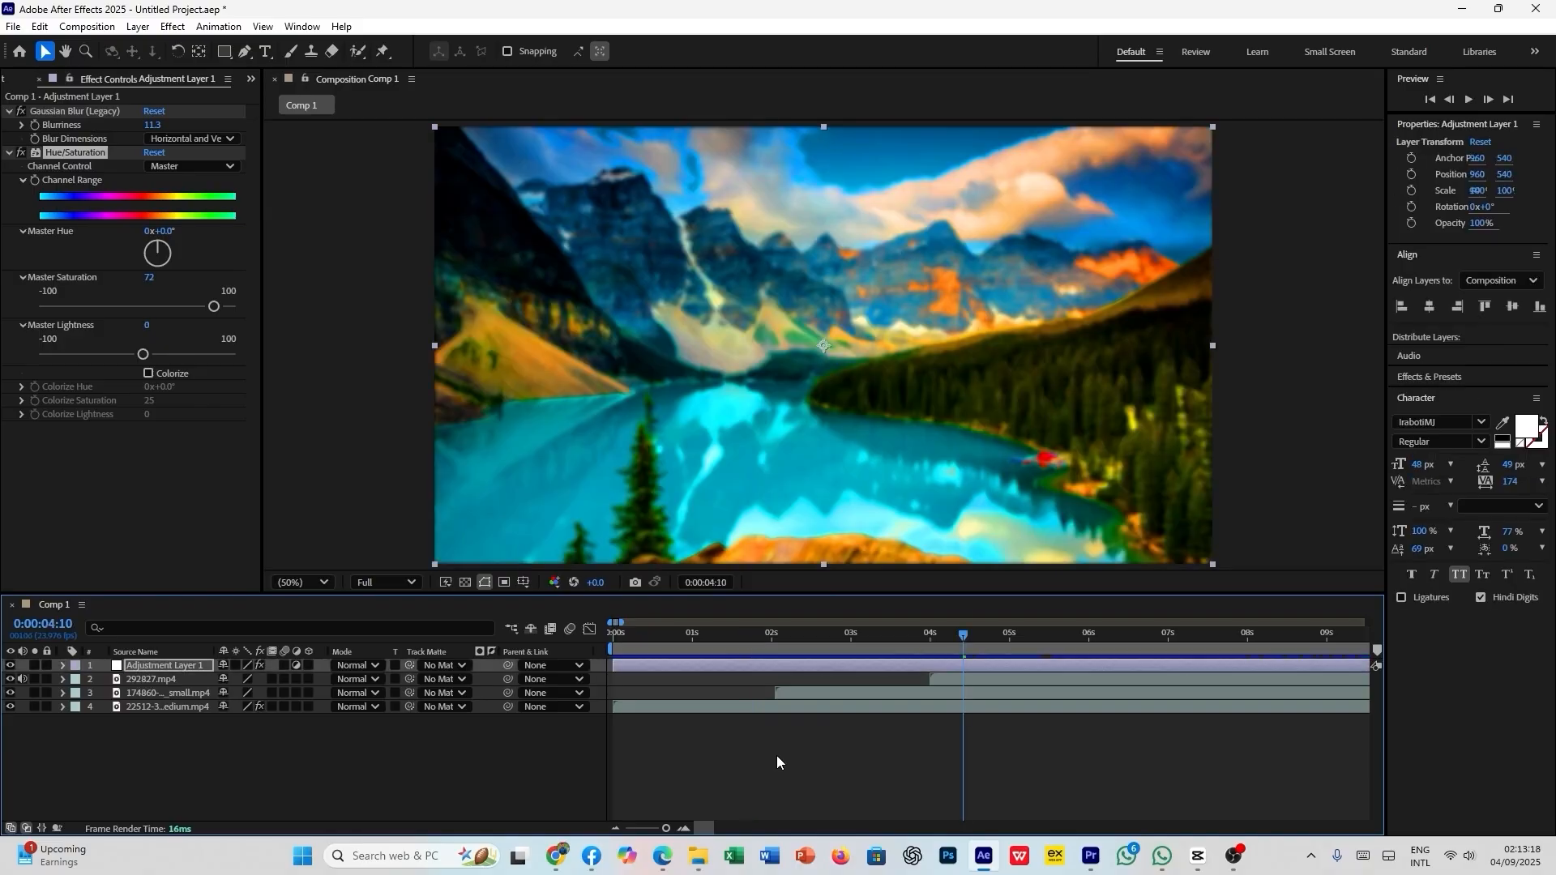
key("ctrl+z")
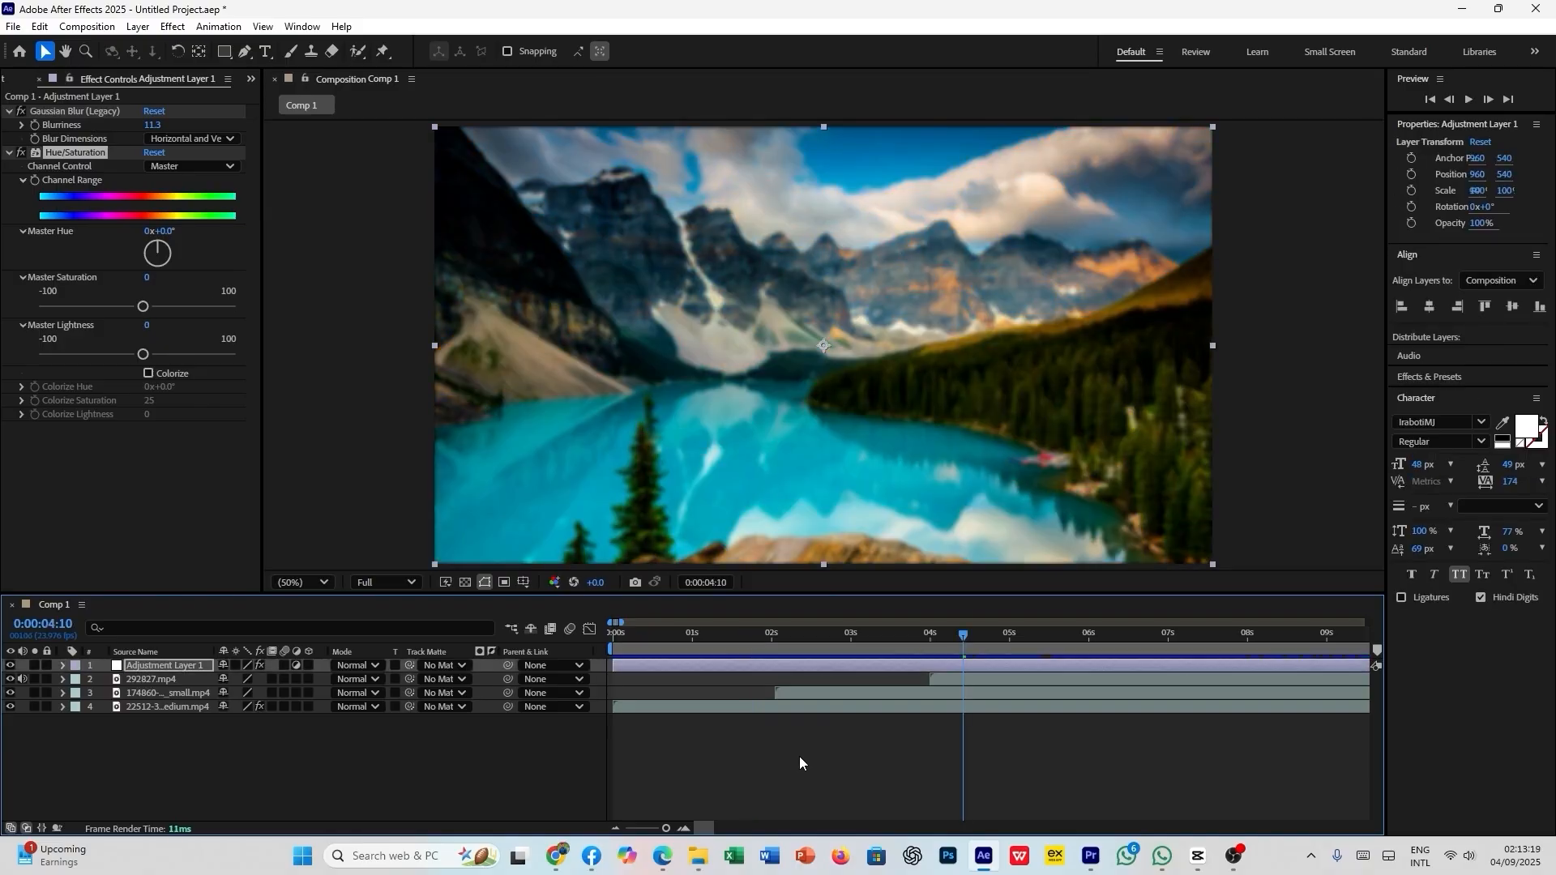
left_click(800, 756)
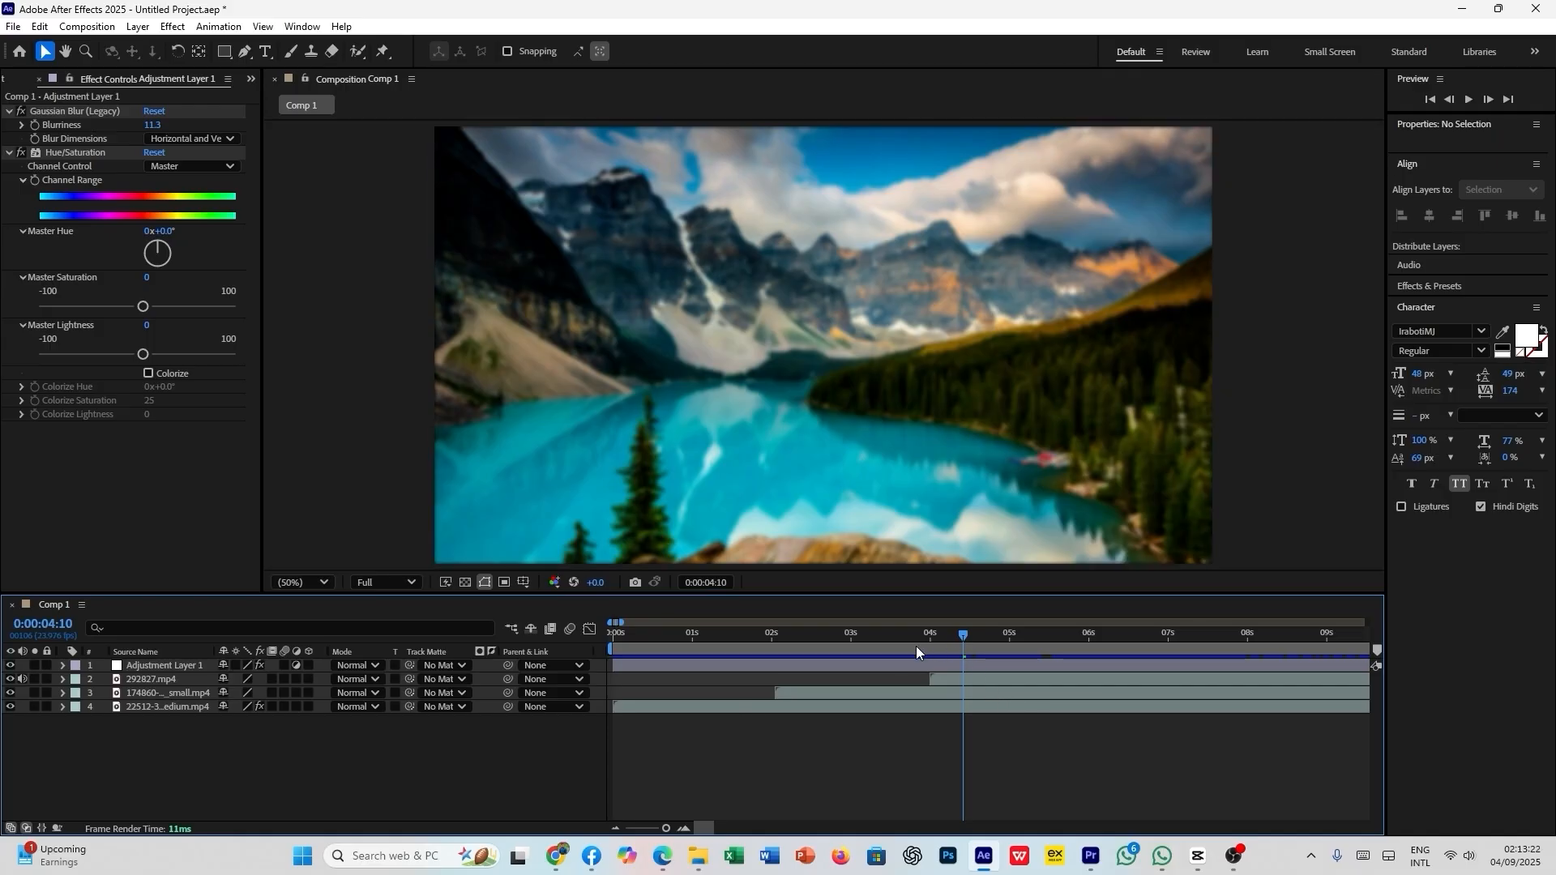
left_click(813, 665)
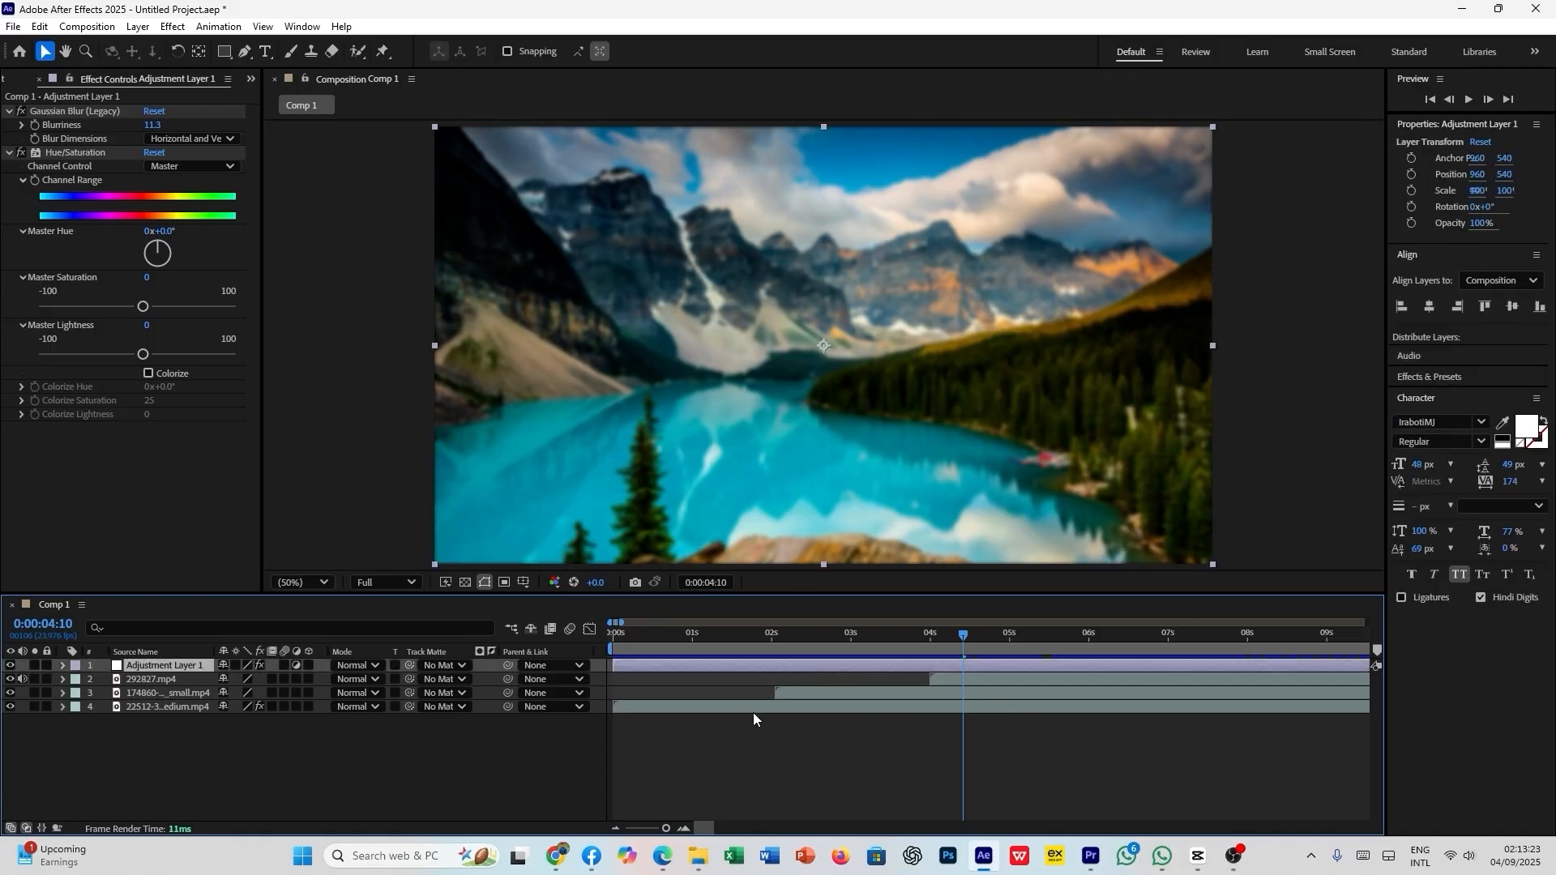